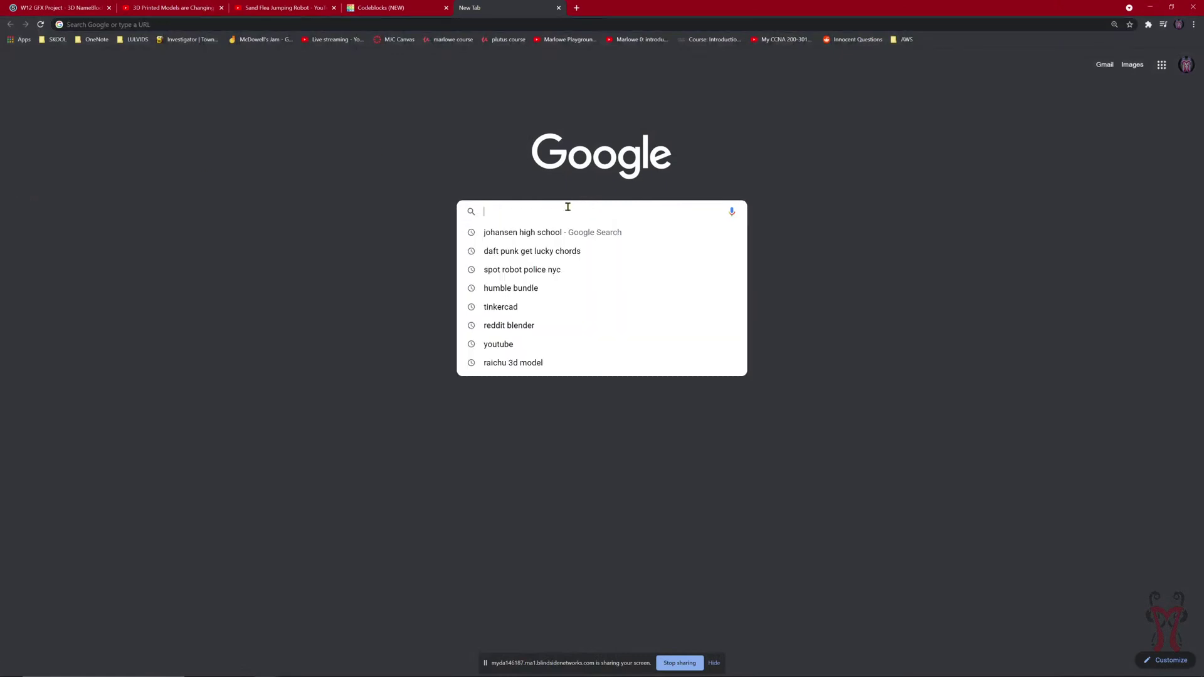
- Search the web for tinkercad and open the Tinkercad site from the results
type("tinkercad")
key("Return")
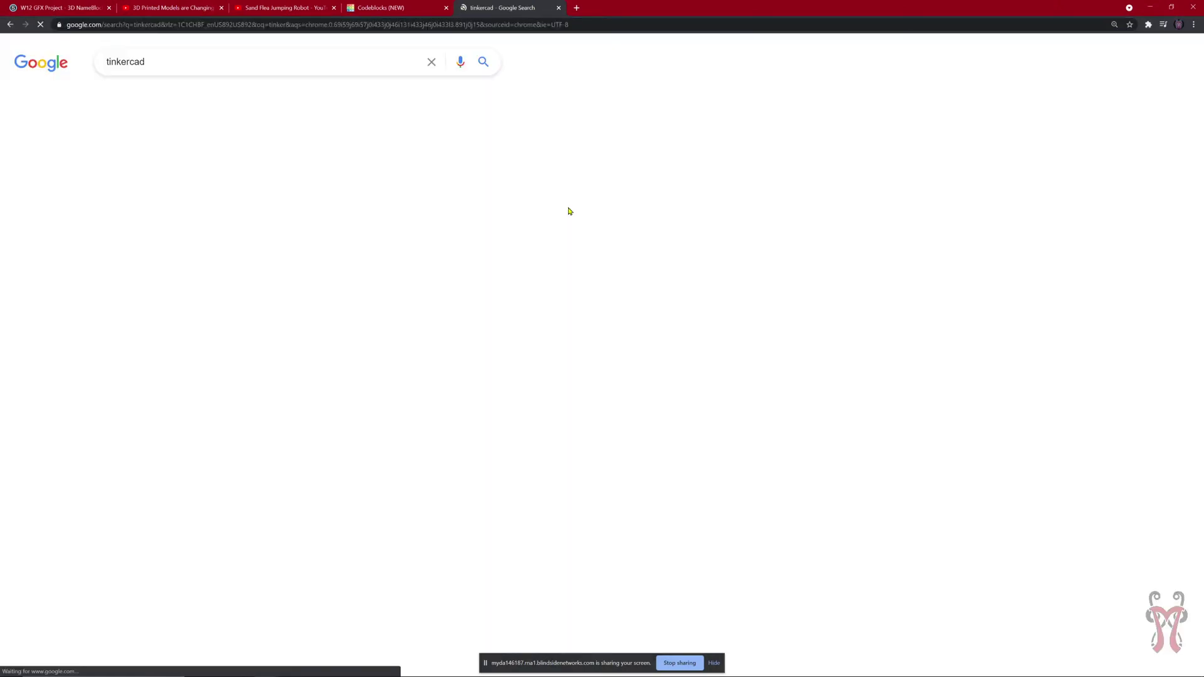
left_click(226, 163)
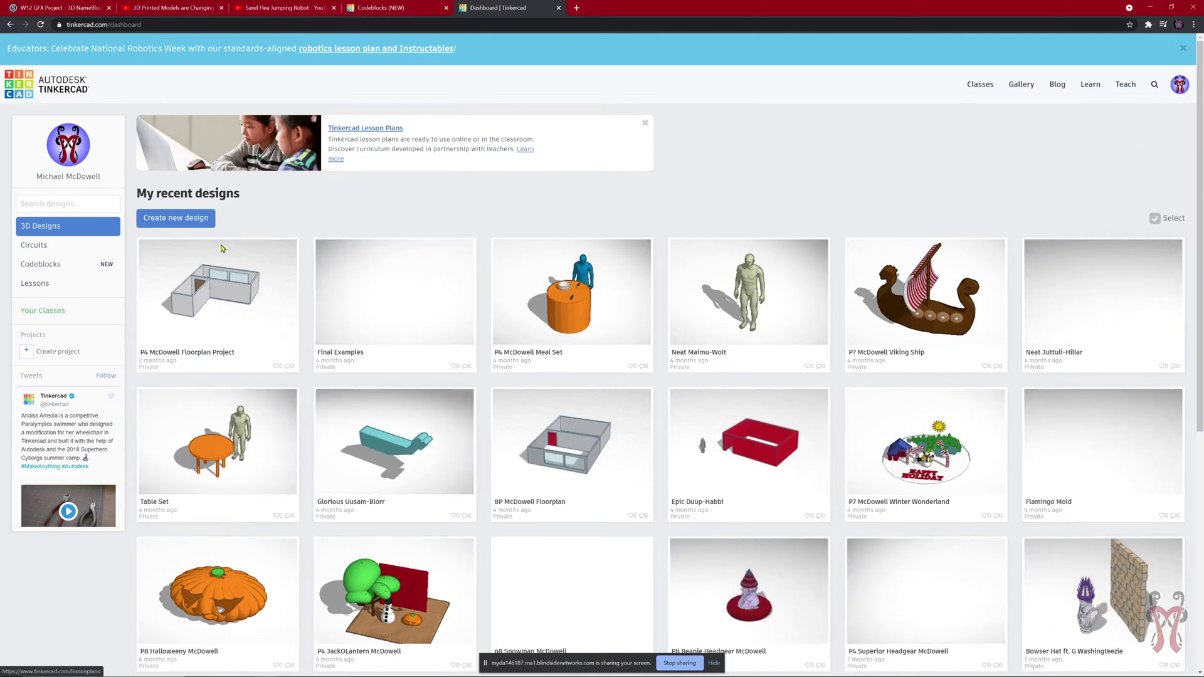
- Create a new blank Codeblocks design and widen its 3D preview area
left_click(47, 269)
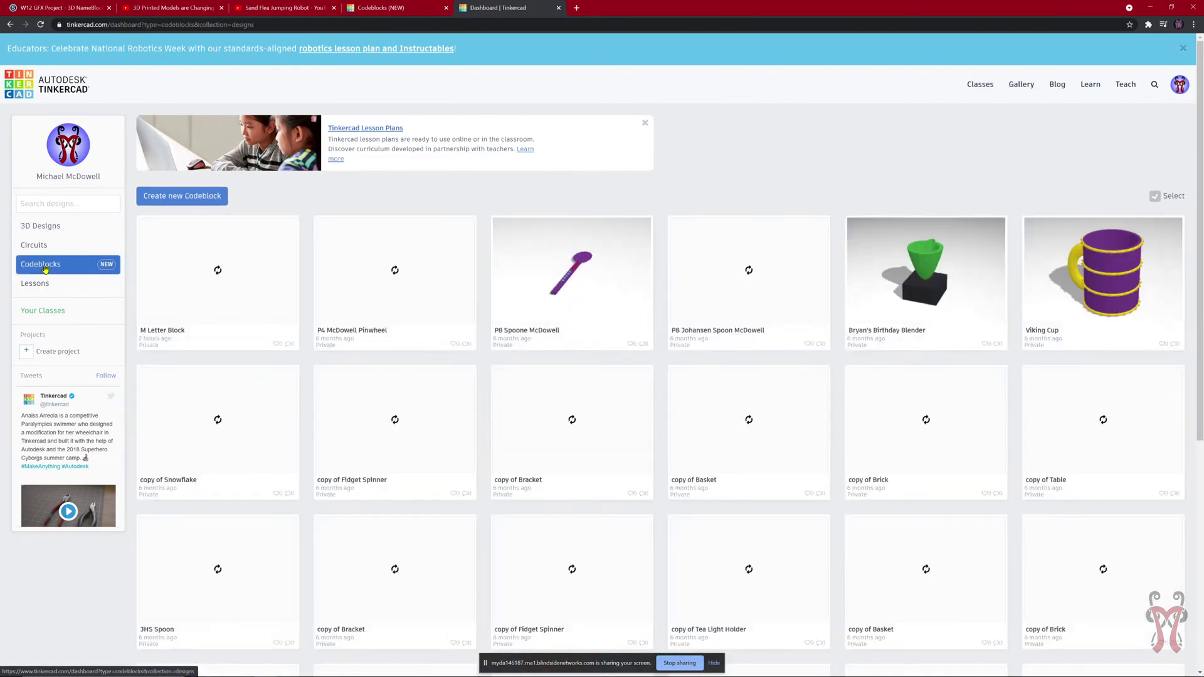
left_click(190, 202)
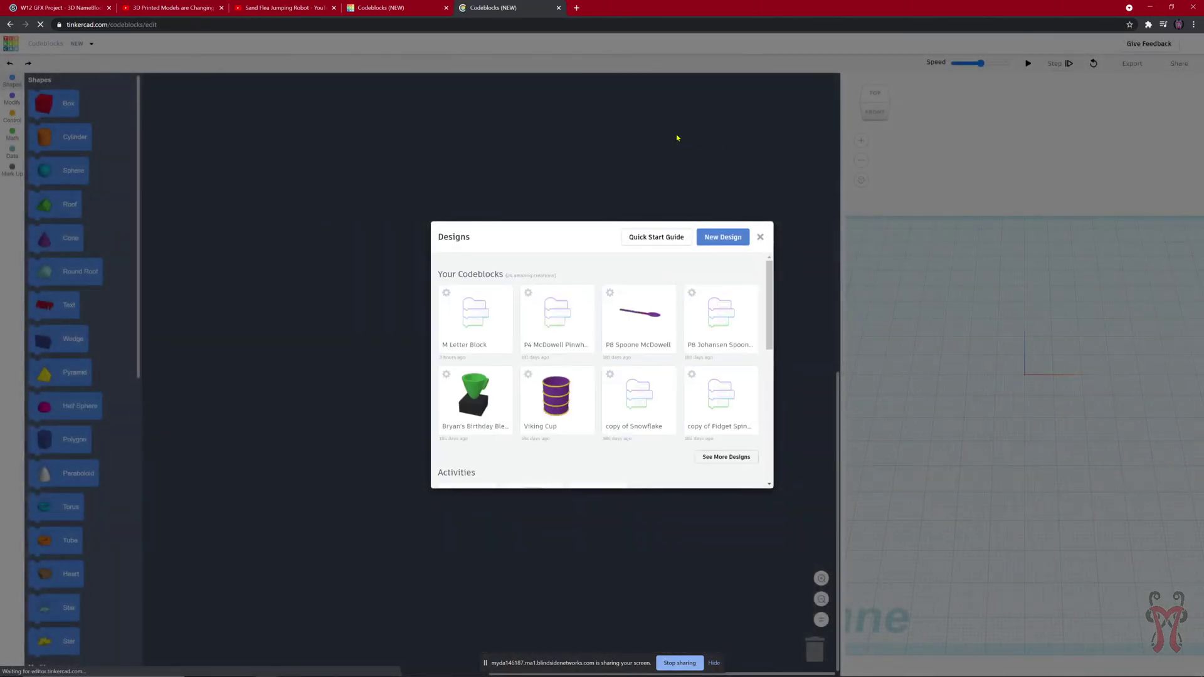
left_click(722, 239)
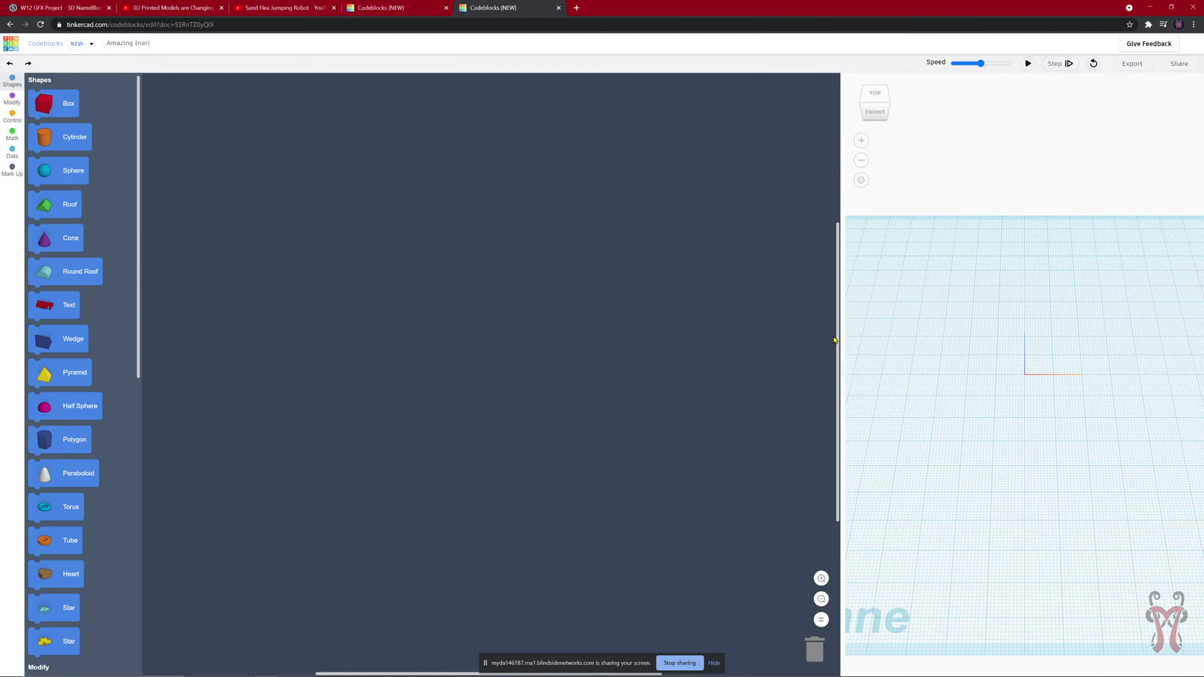
left_click_drag(842, 336, 616, 385)
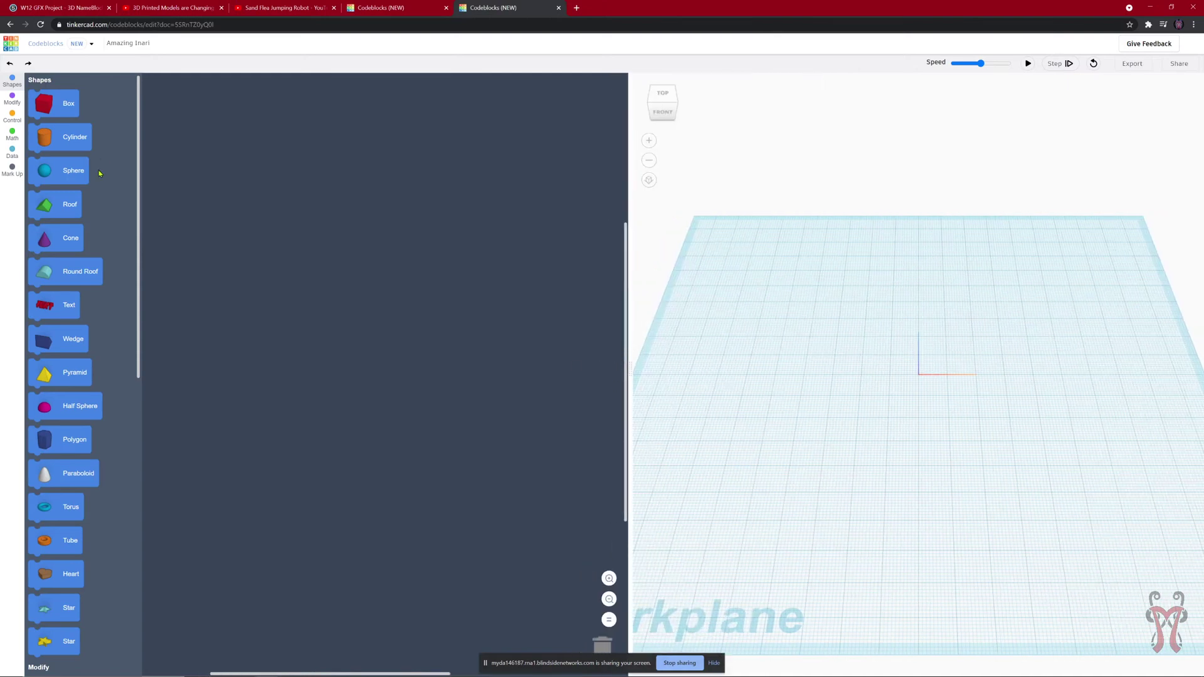
- Examine the block library from the Shapes to the Mark Up category, along with the workplane and run controls
scroll(82, 351, "down", 10)
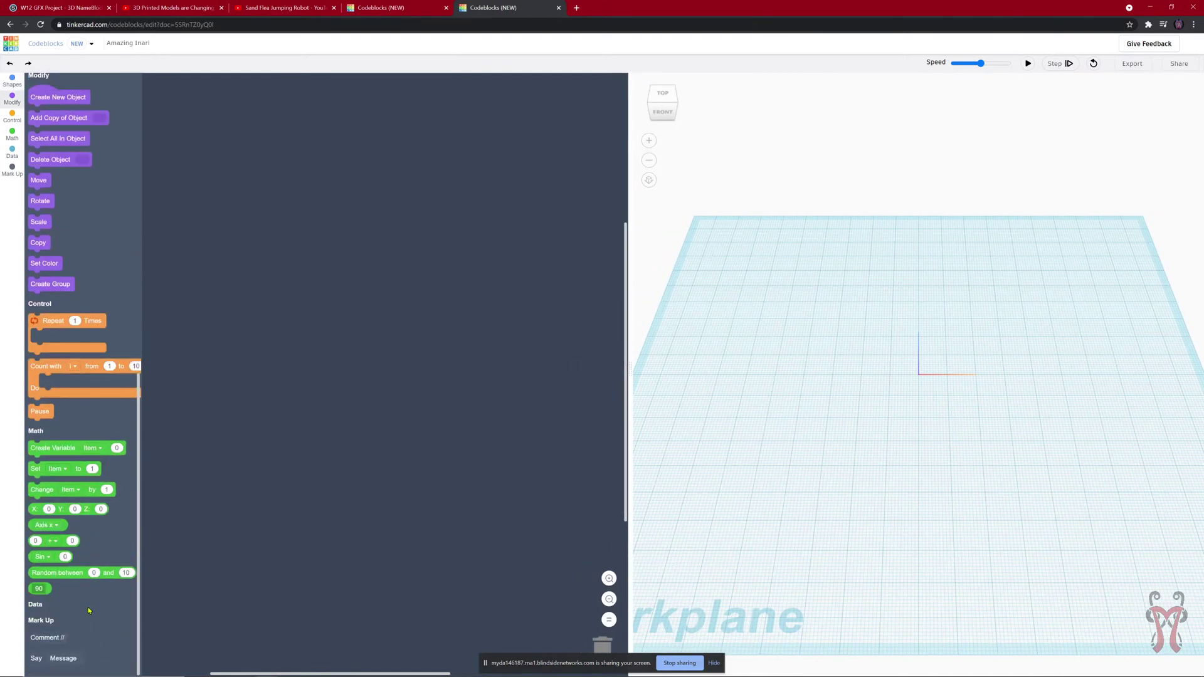
scroll(63, 452, "up", 10)
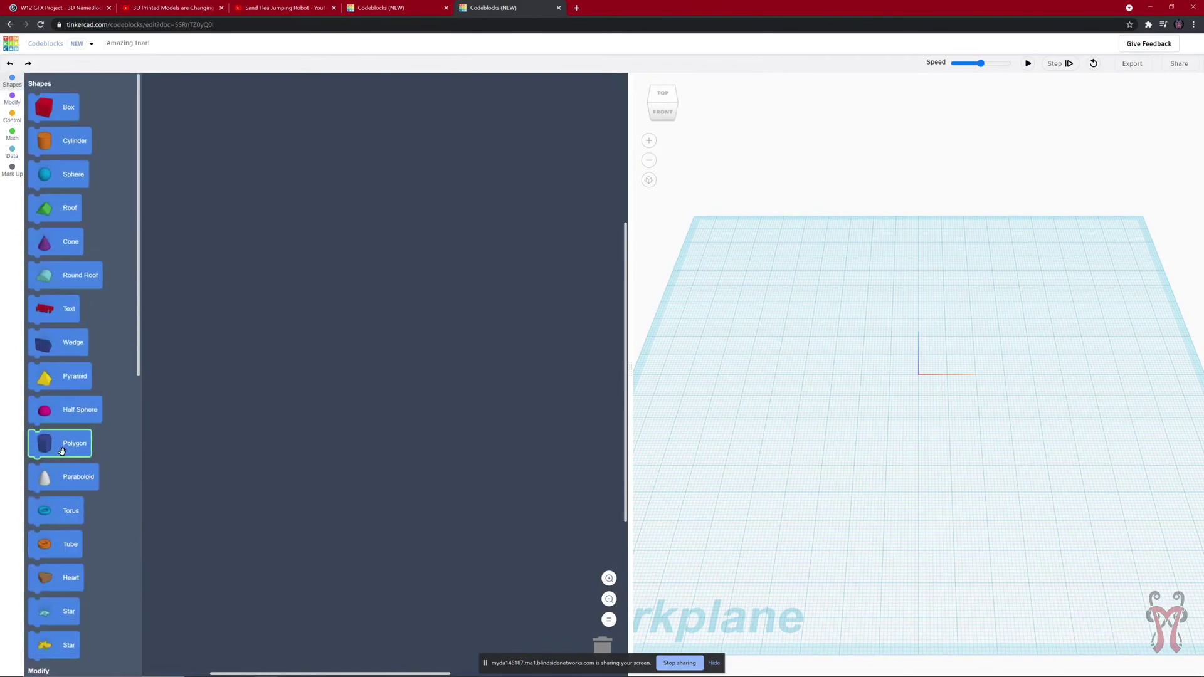
right_click_drag(911, 411, 914, 387)
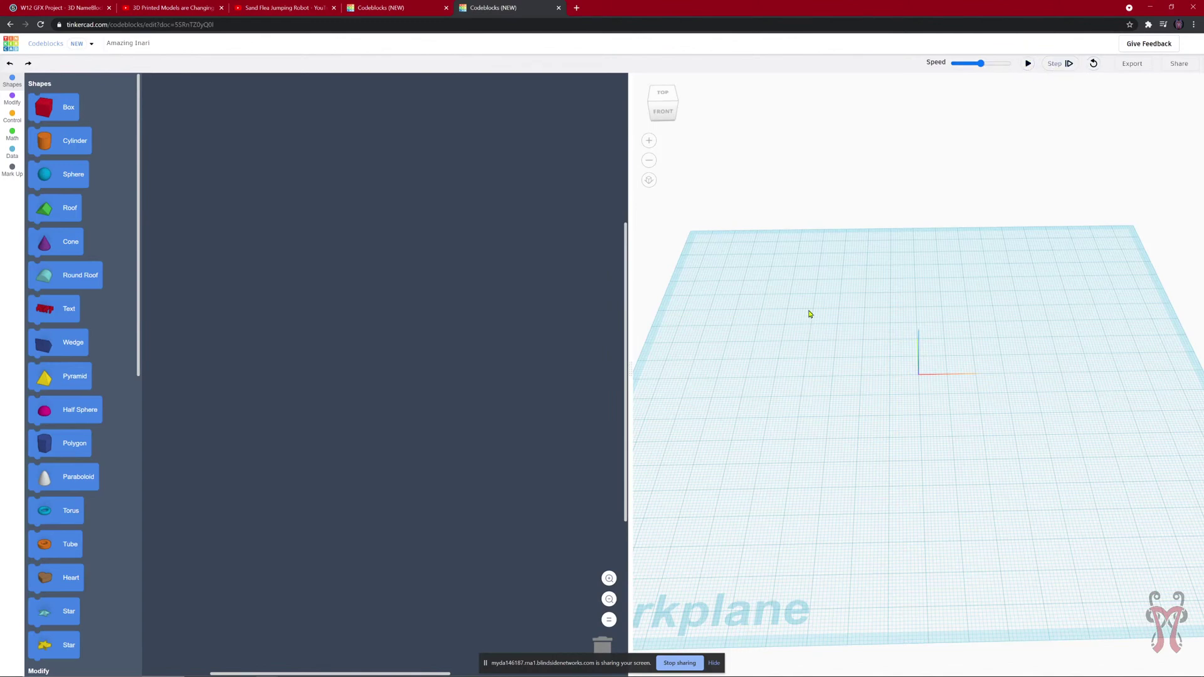
left_click(1095, 65)
mouse_move(981, 63)
left_mouse_down()
mouse_move(960, 63)
mouse_move(1006, 63)
mouse_move(954, 64)
mouse_move(980, 67)
left_mouse_up()
right_click_drag(911, 389, 909, 341)
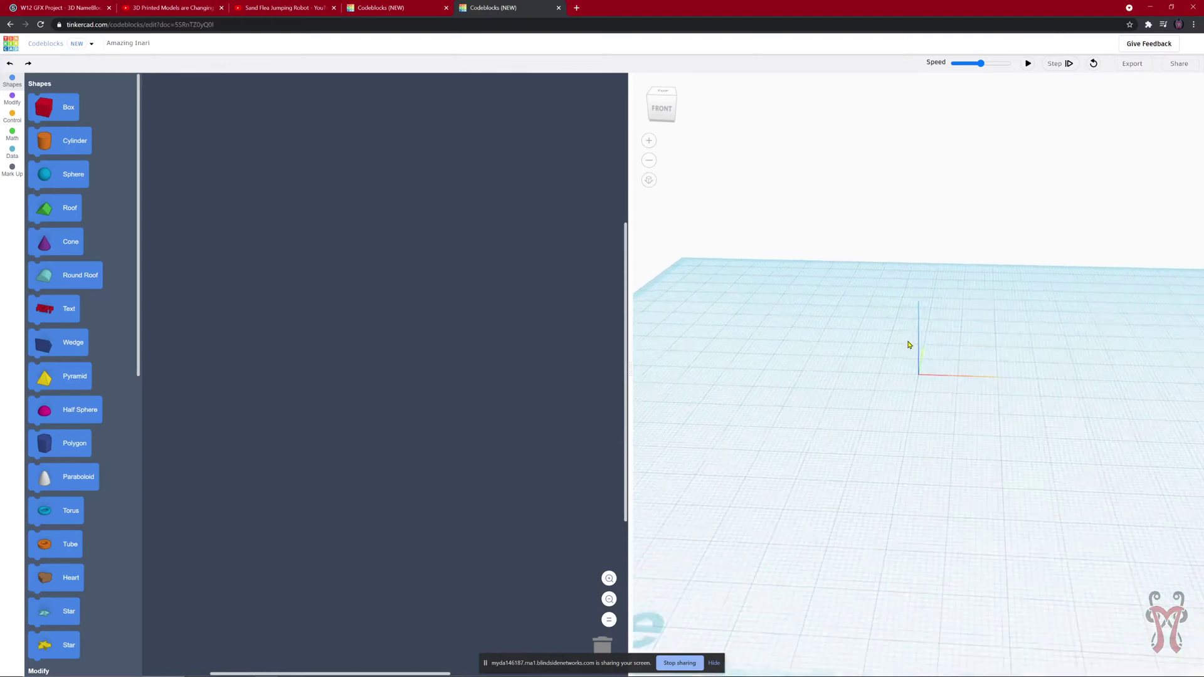
scroll(104, 379, "down", 3)
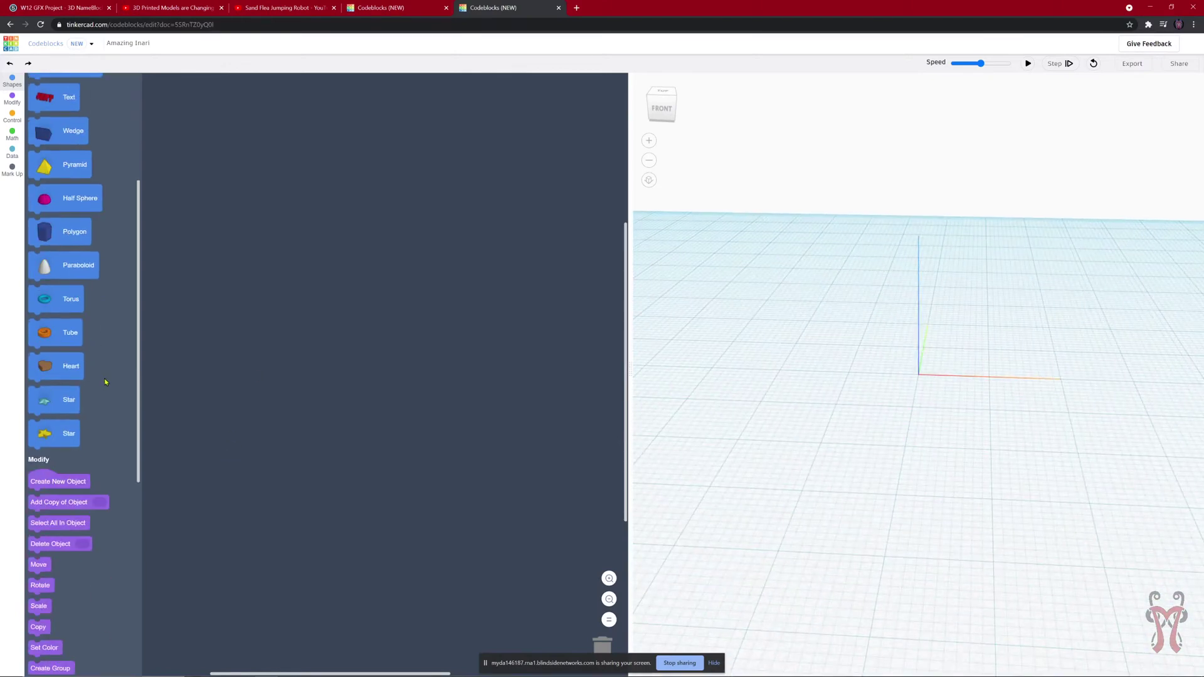
scroll(104, 382, "up", 3)
scroll(100, 376, "down", 5)
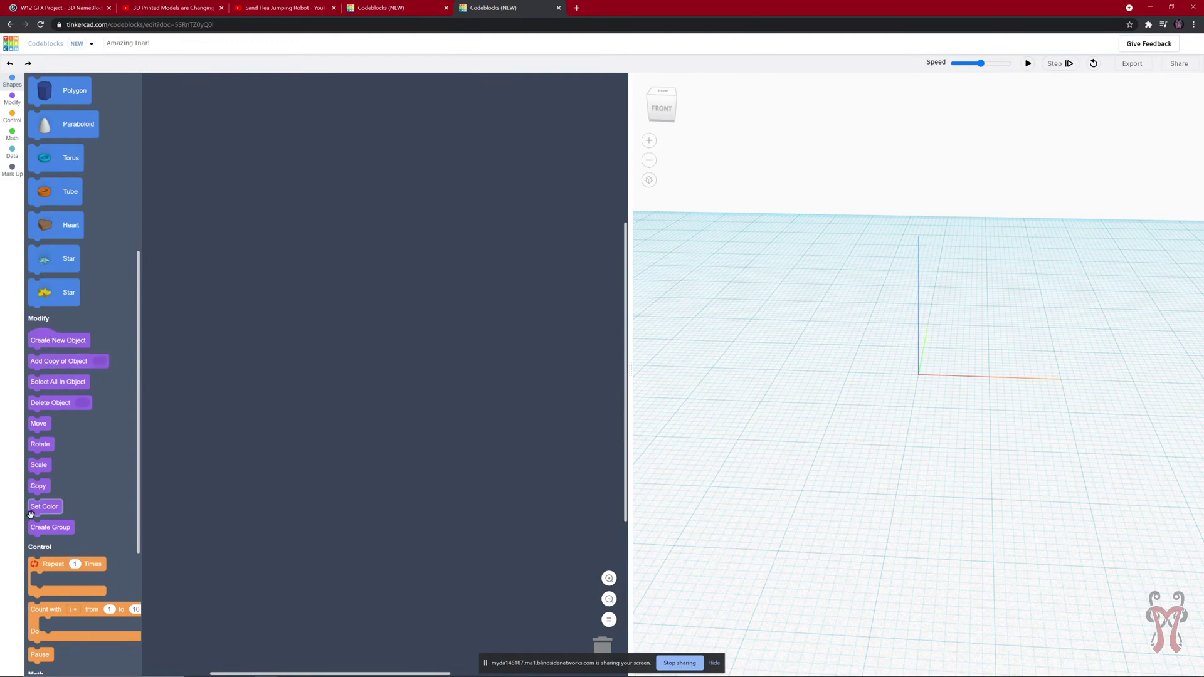
scroll(59, 337, "down", 1)
scroll(59, 337, "down", 3)
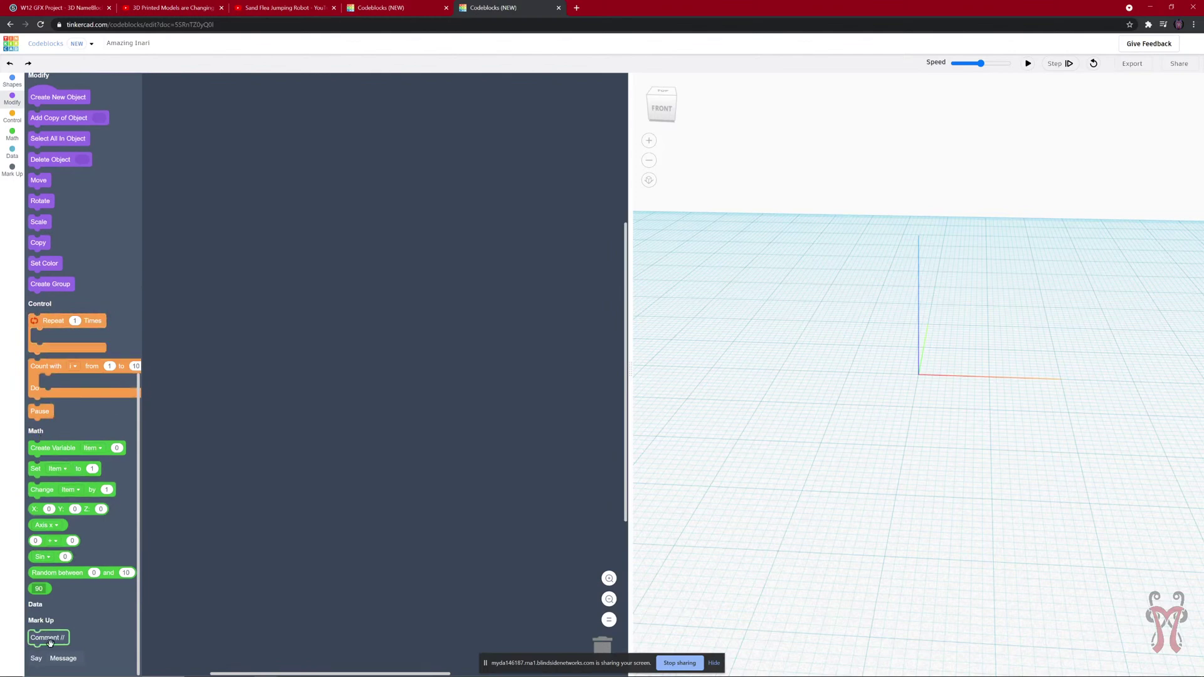
left_click(14, 101)
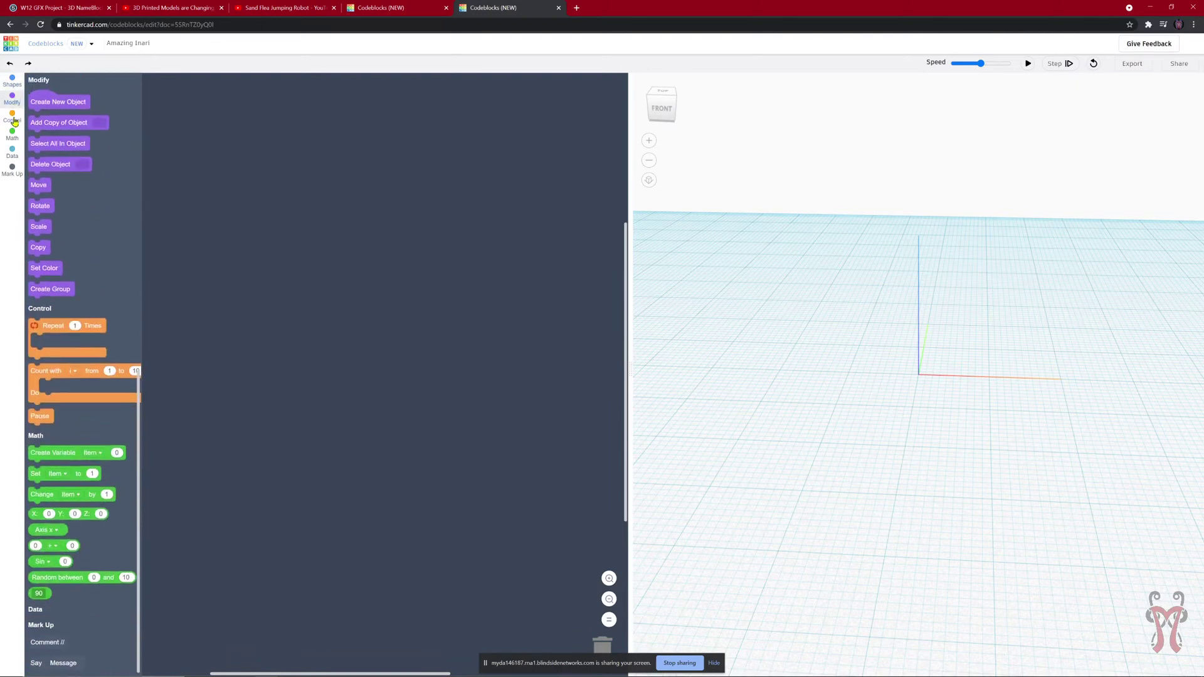
left_click(13, 114)
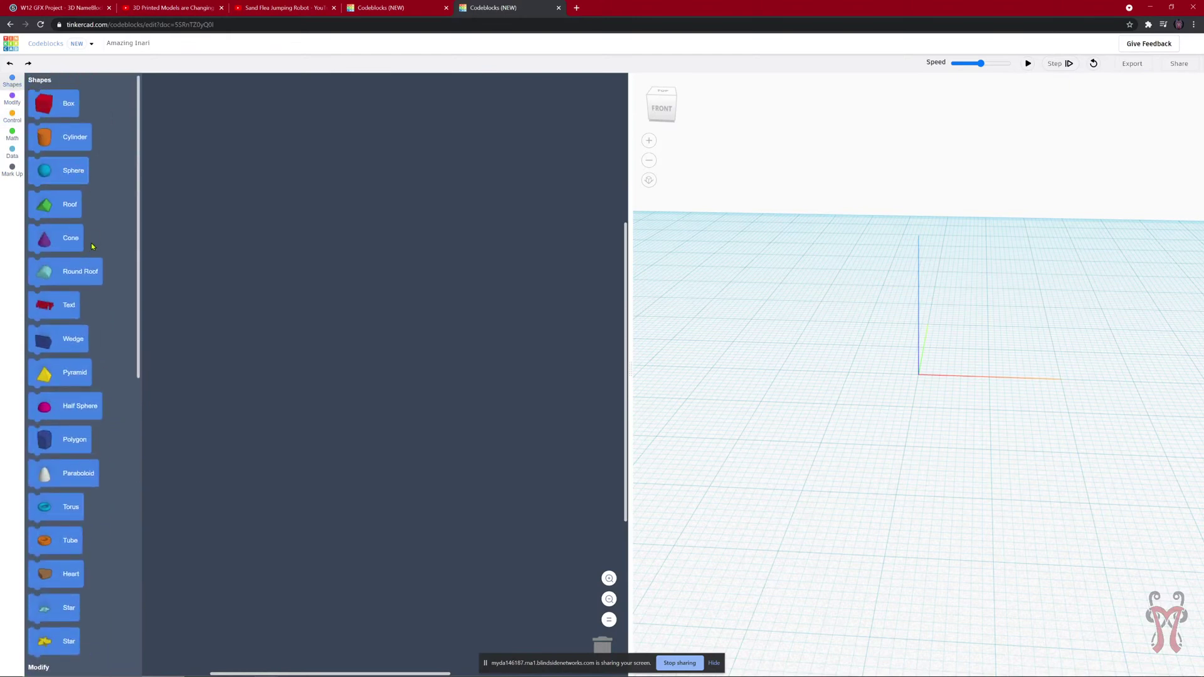
- Add a Create New Object block to the empty code area and enlarge the code display
left_click(12, 98)
left_click_drag(150, 117, 255, 128)
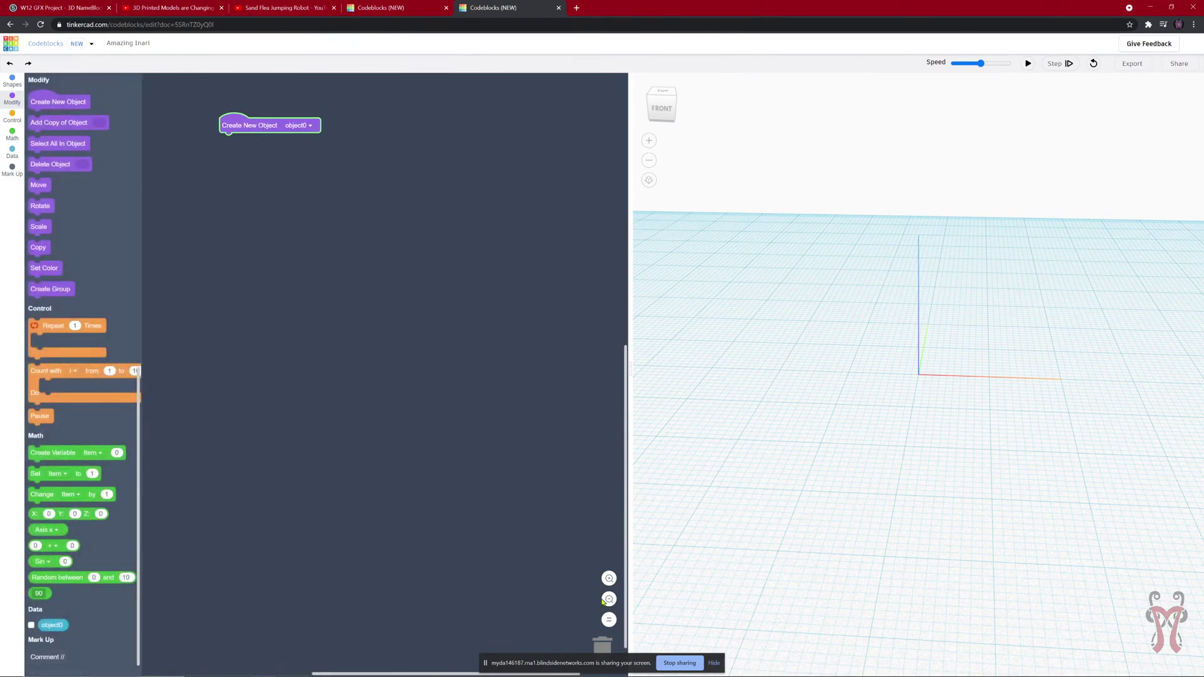
left_click(609, 578)
left_click(609, 579)
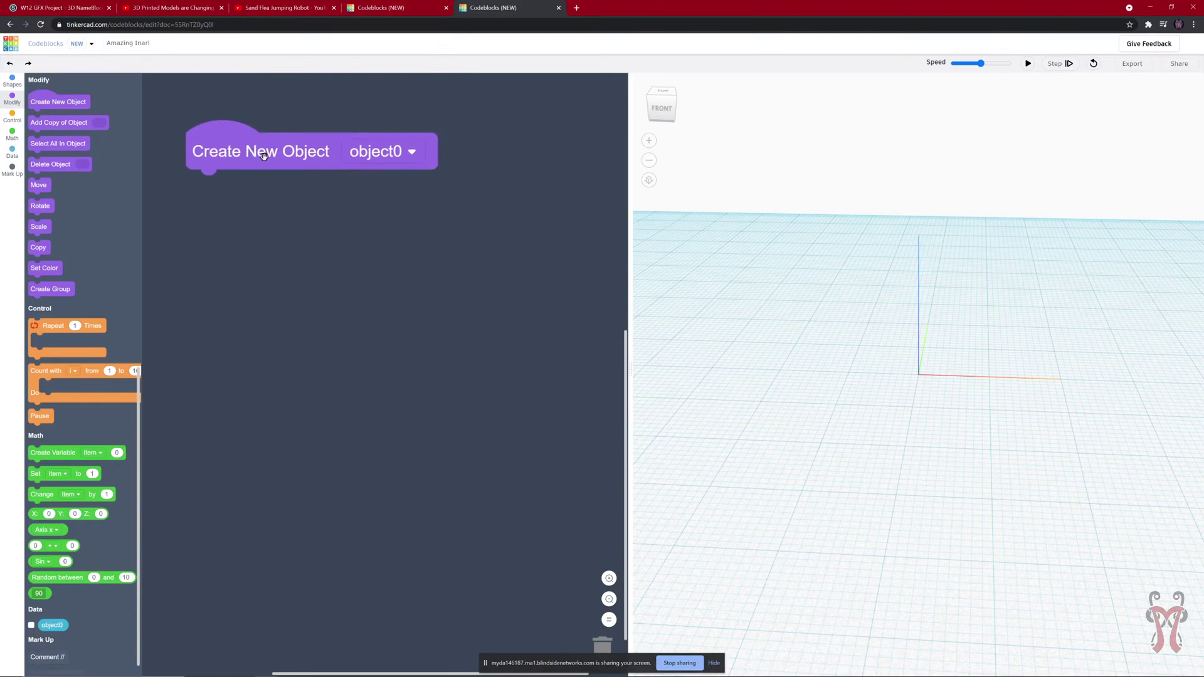
- Rename the new object's variable as MainBlock
left_click(376, 152)
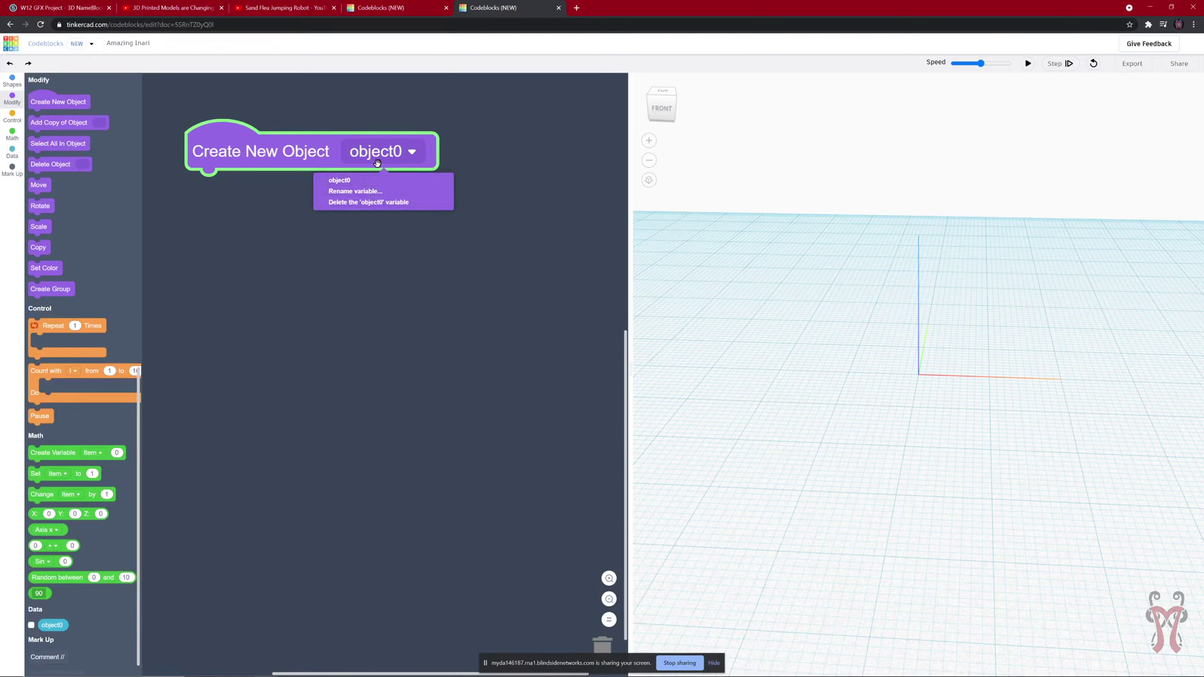
left_click(356, 193)
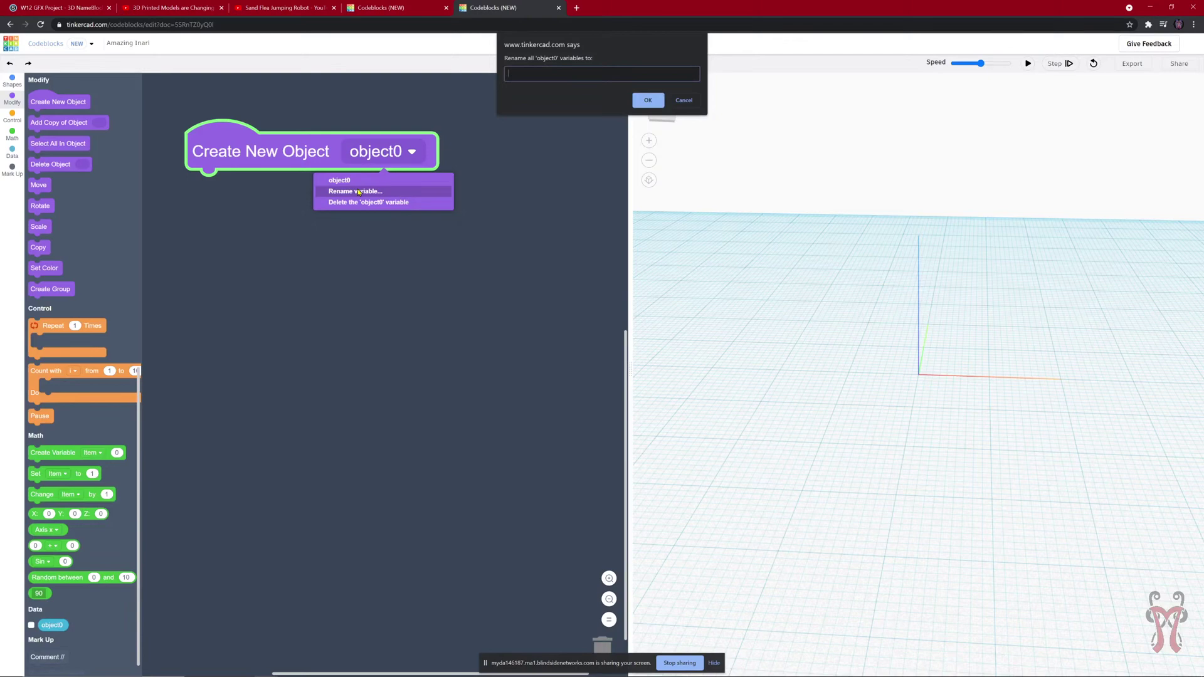
type("MainBlock")
key("Return")
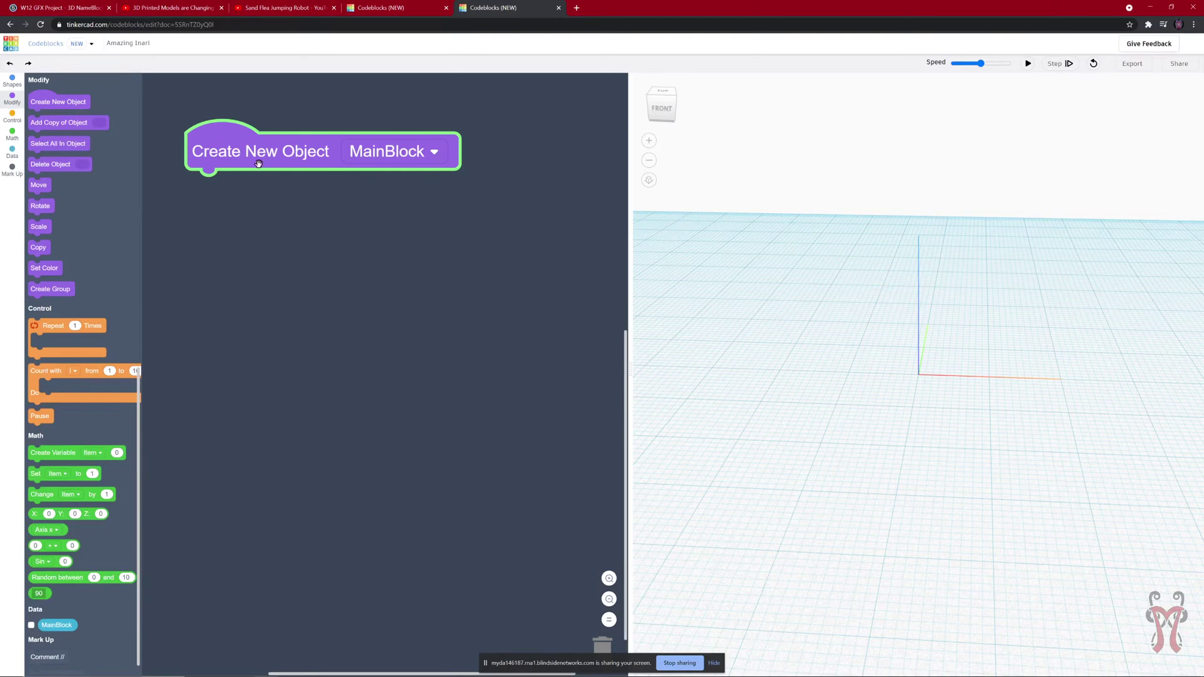
- Attach a Box shape block beneath the MainBlock object block and run the code to build it
scroll(98, 201, "up", 10)
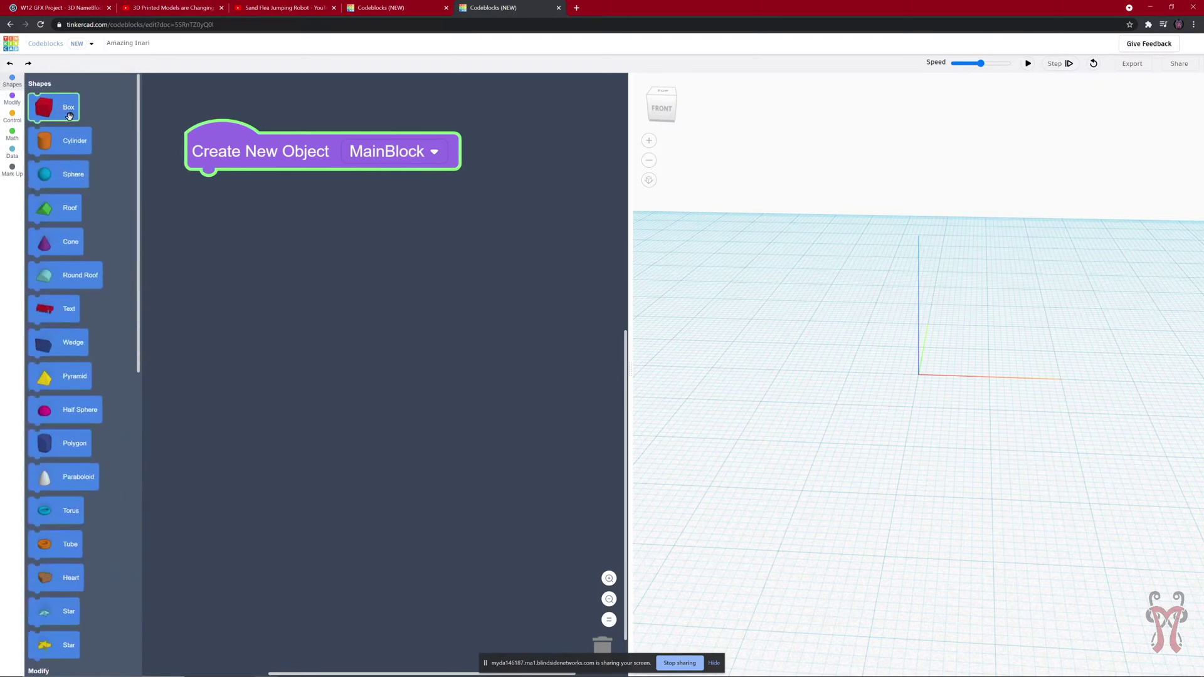
left_click_drag(56, 110, 216, 182)
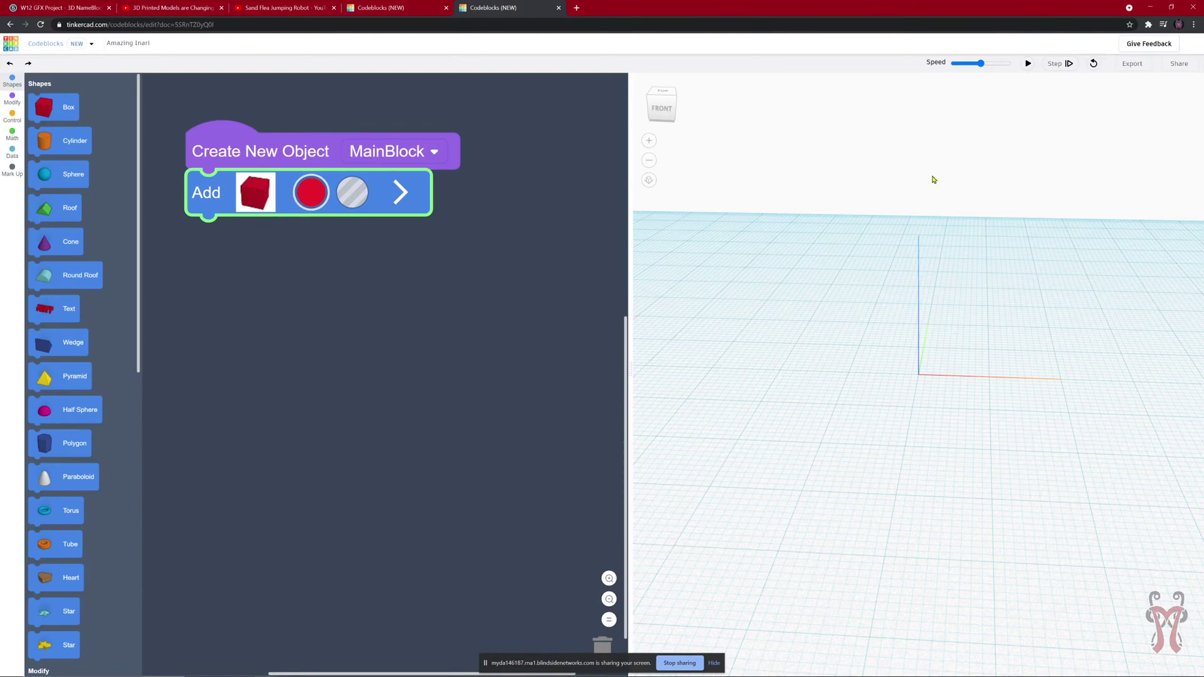
left_click(1028, 63)
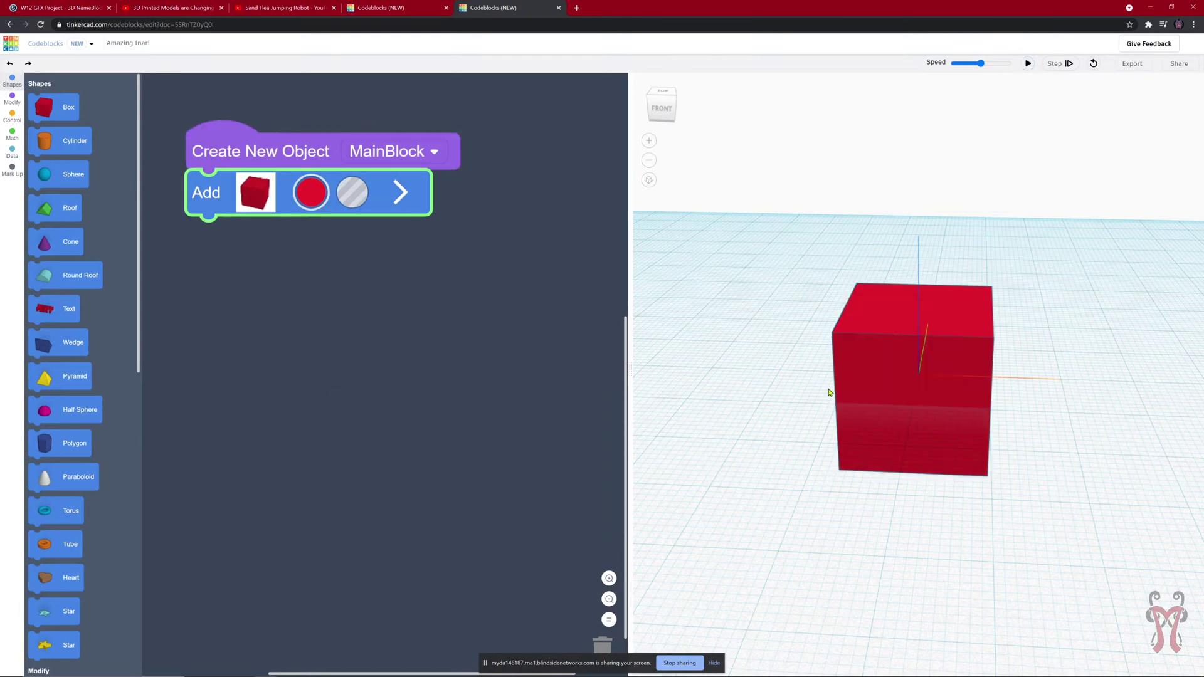
right_click_drag(956, 406, 886, 400)
scroll(920, 376, "up", 2)
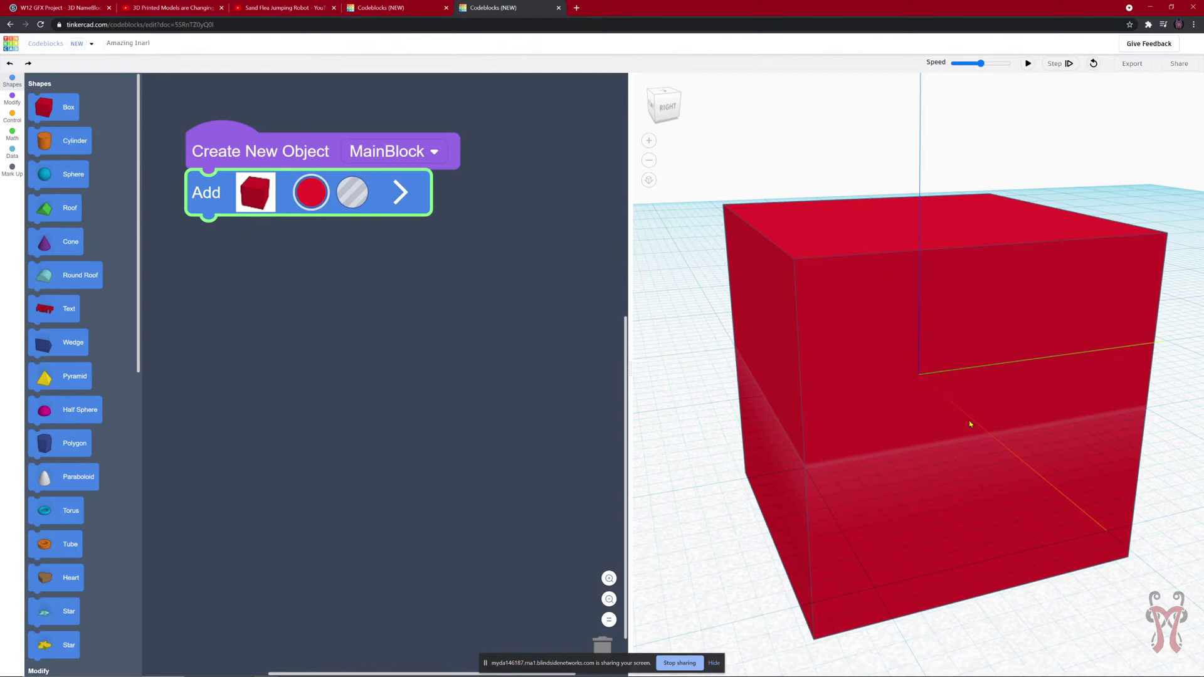
scroll(891, 292, "down", 5)
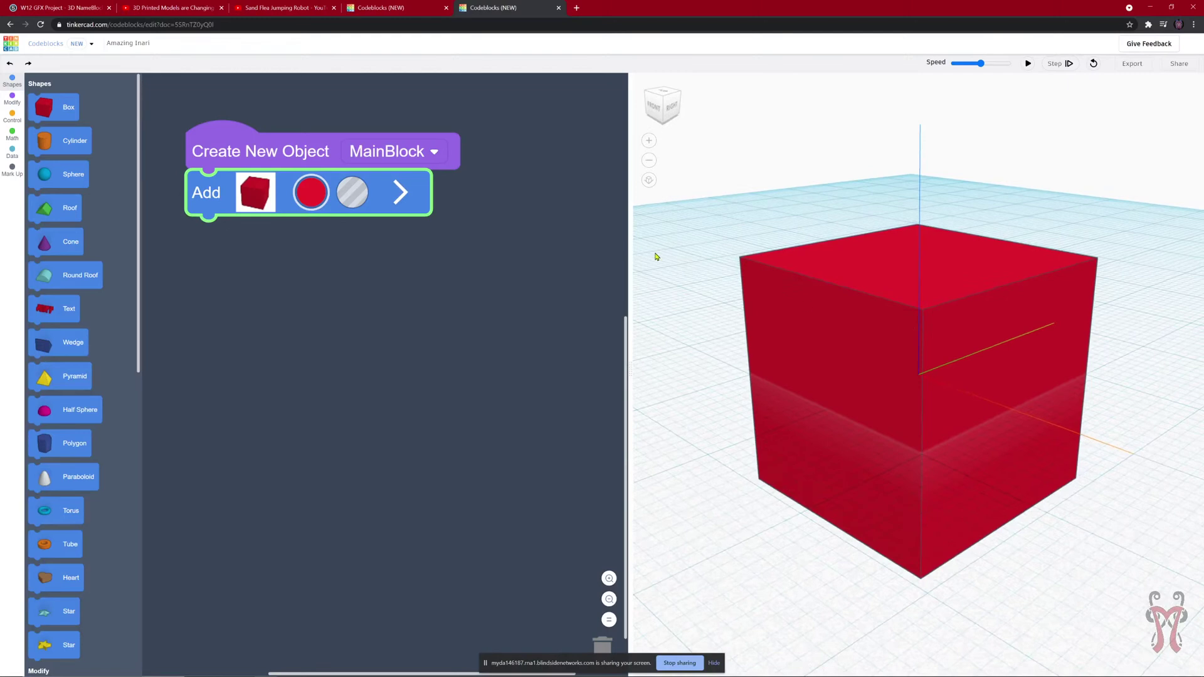
scroll(941, 364, "down", 3)
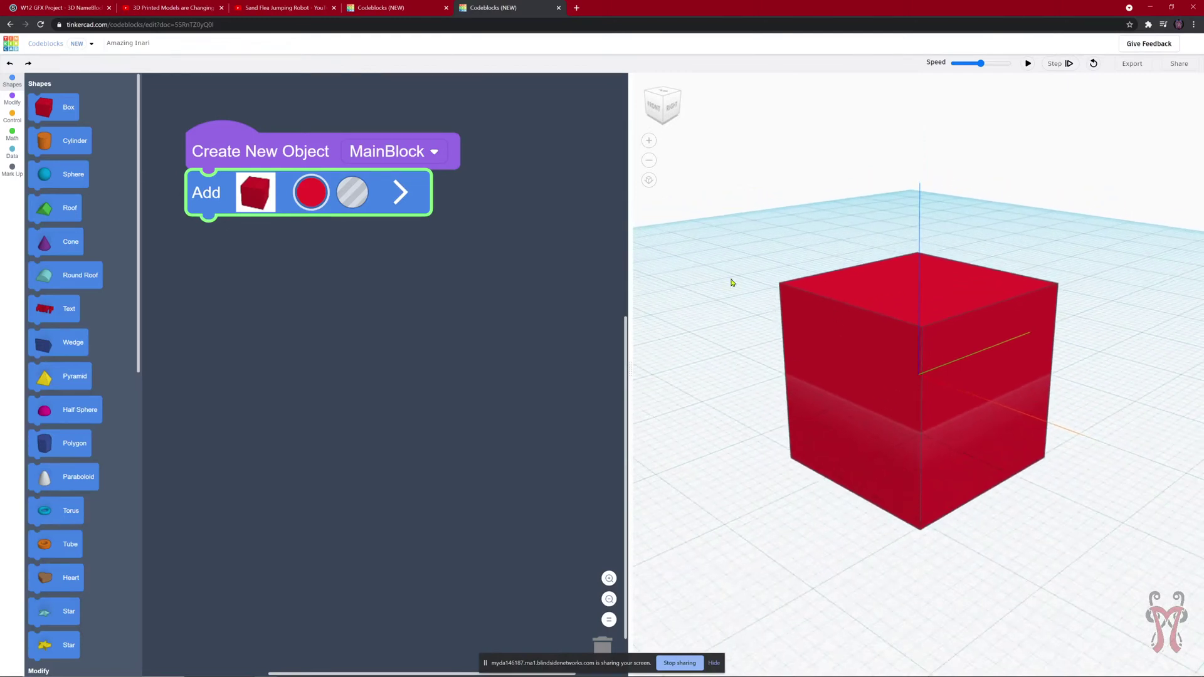
- Expand the box block's parameters and set its width, length and height to 50 each
left_click_drag(632, 339, 671, 339)
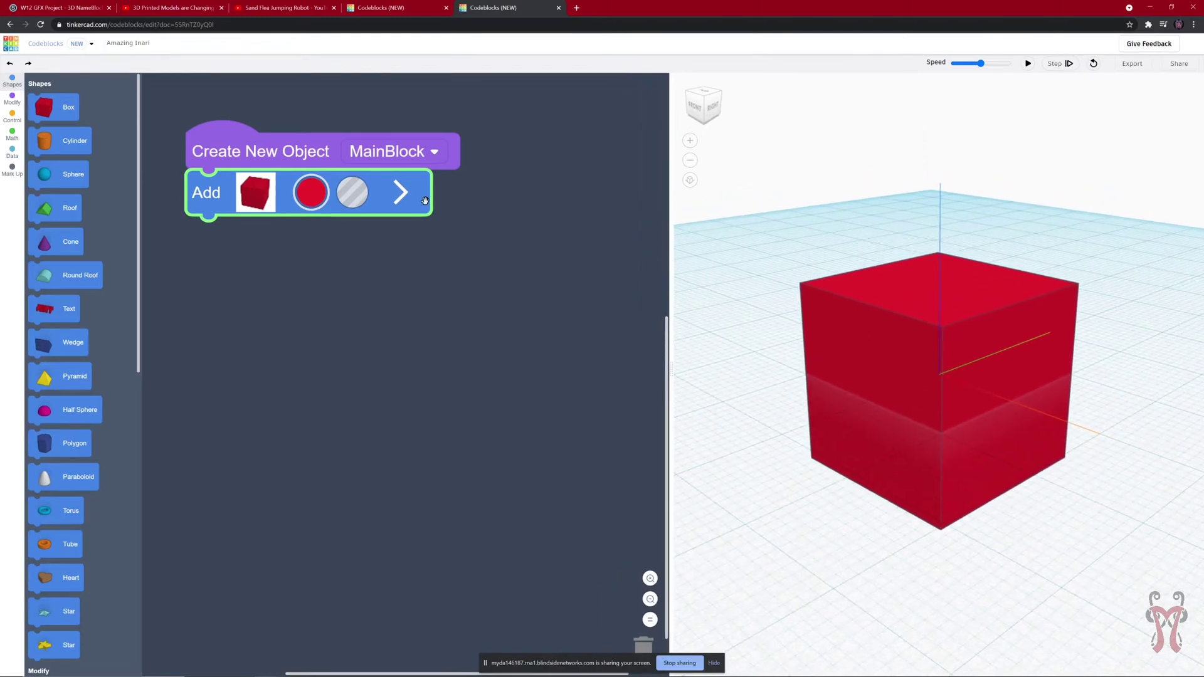
left_click(399, 194)
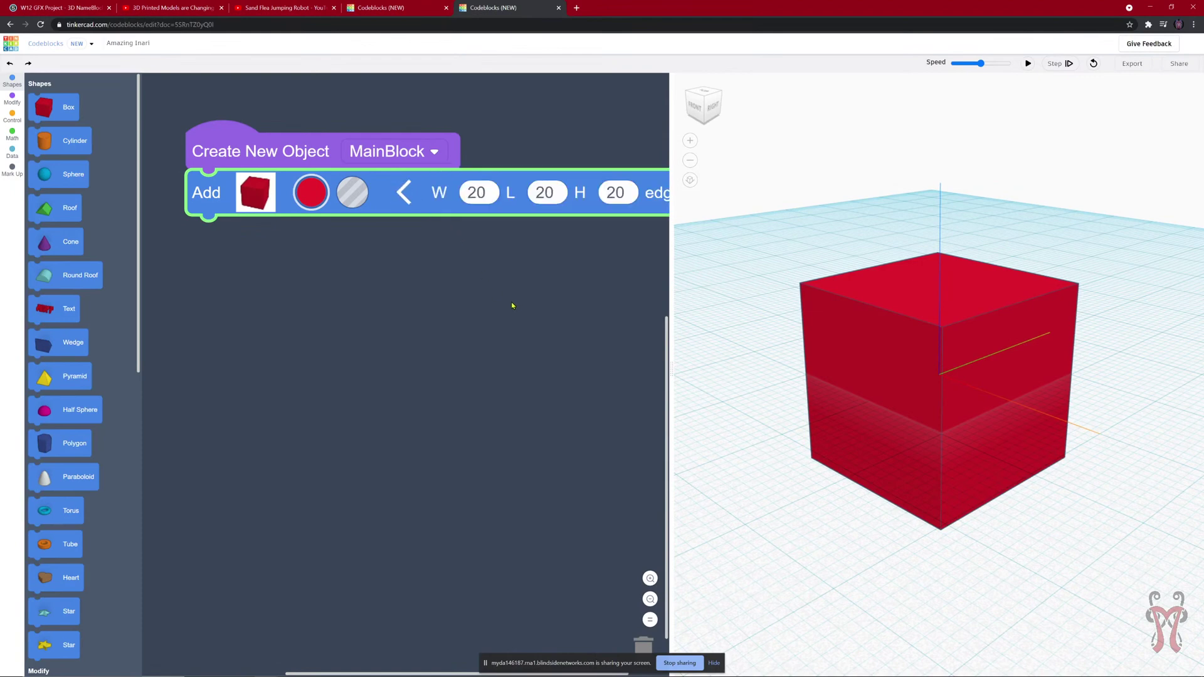
scroll(436, 318, "right", 3)
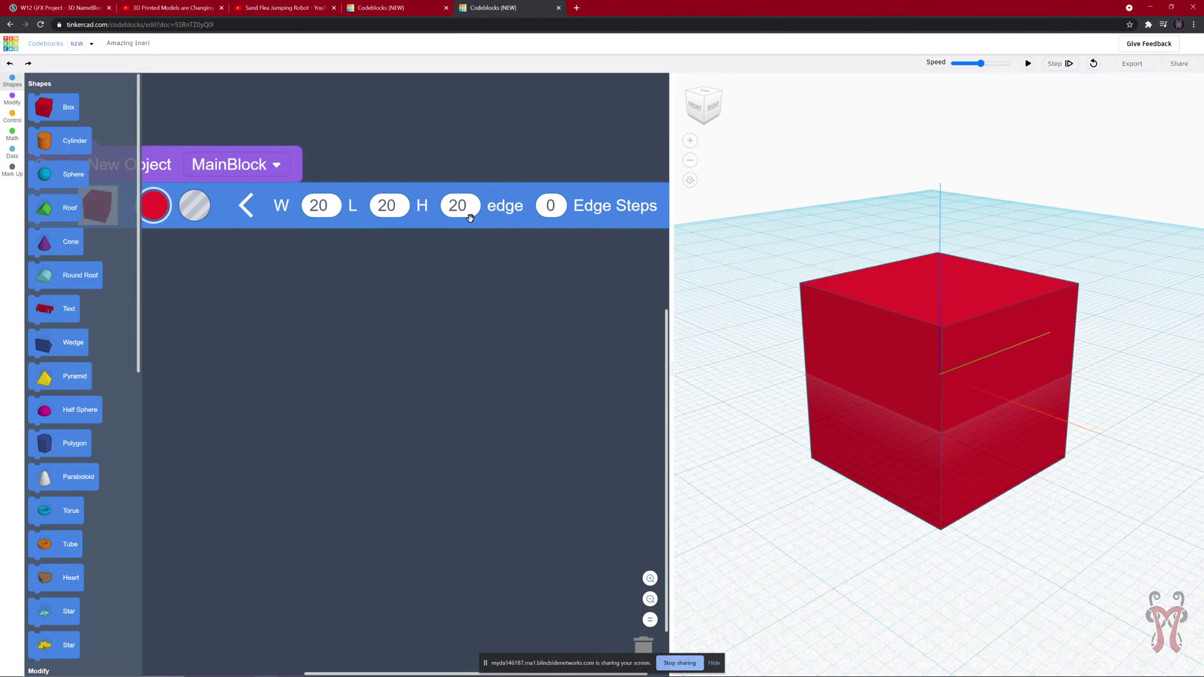
left_click(329, 212)
type("50")
key("Tab")
type("50")
key("Tab")
type("50")
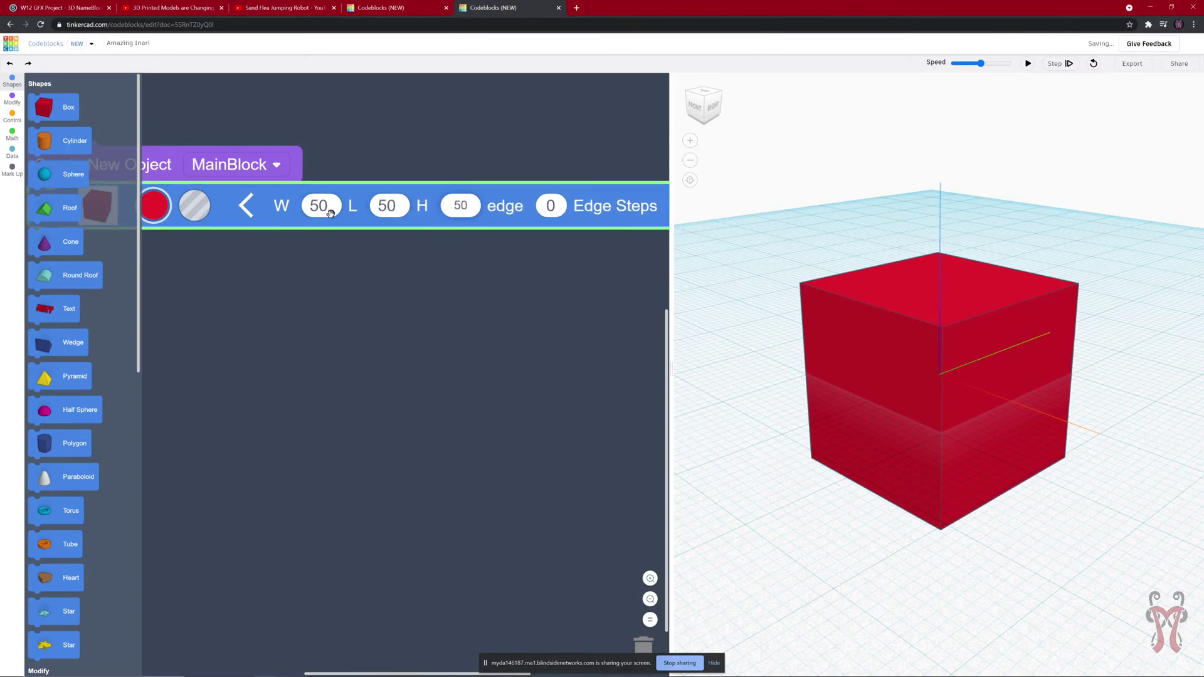
left_click(338, 307)
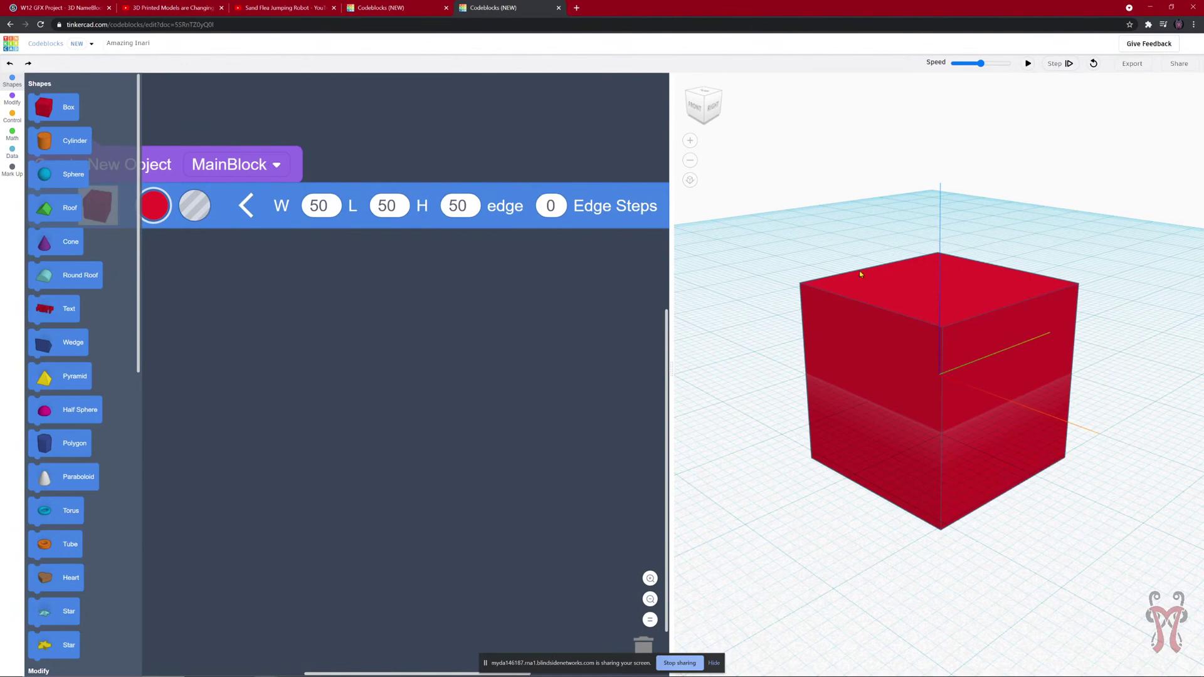
- Run the code again to rebuild the resized box and inspect it from several sides
left_click(1026, 63)
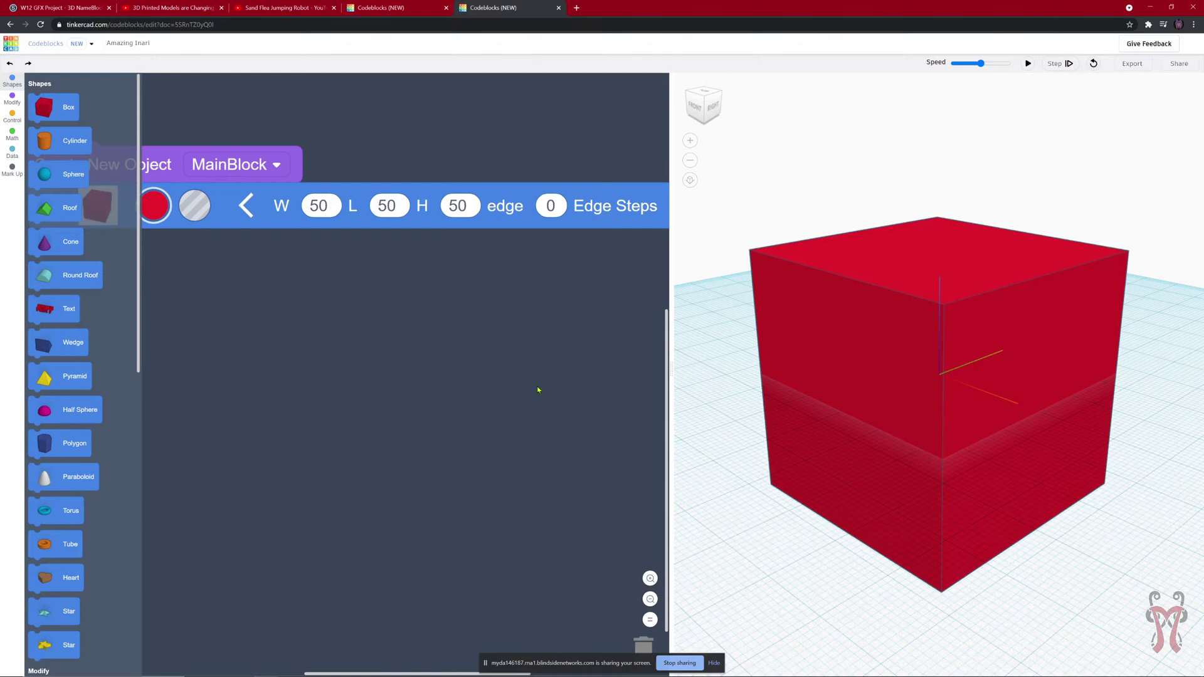
left_click_drag(485, 372, 501, 372)
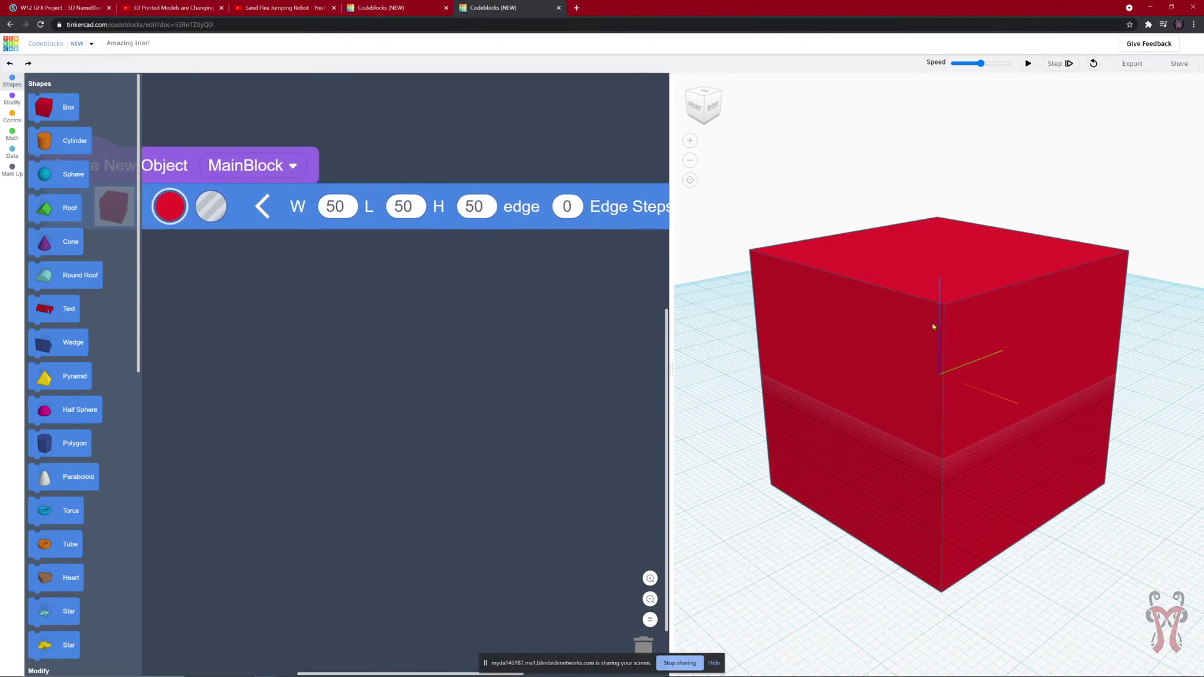
right_click_drag(976, 397, 809, 282)
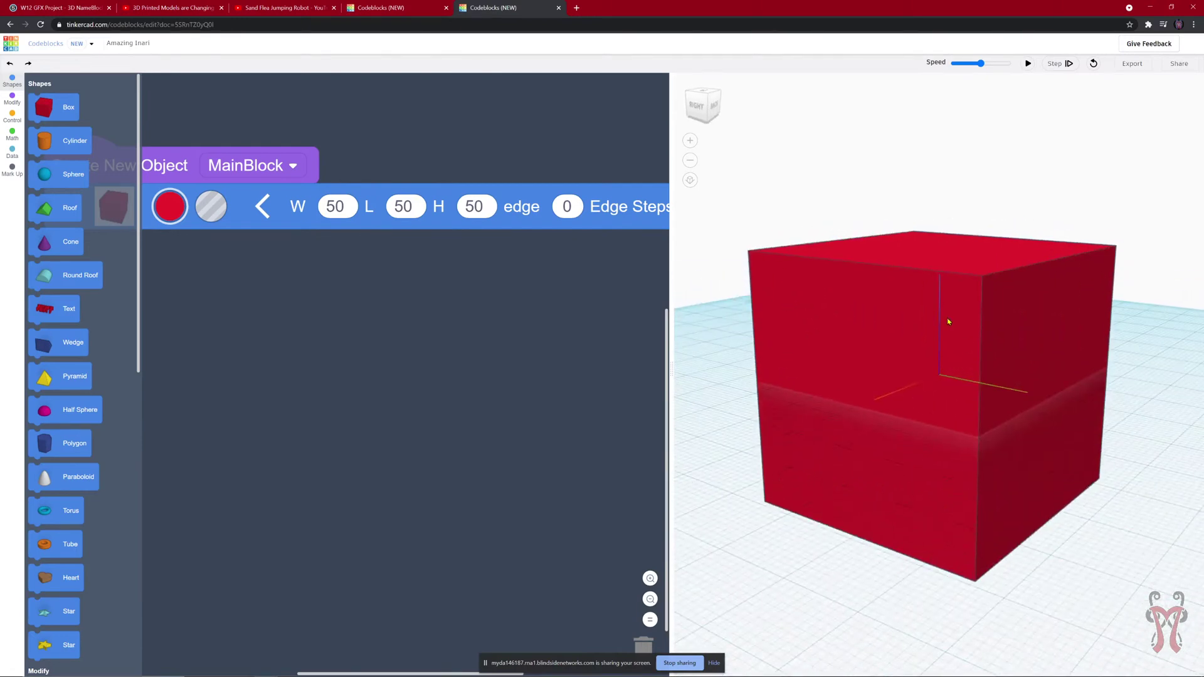
right_click_drag(878, 350, 816, 427)
scroll(401, 351, "left", 1)
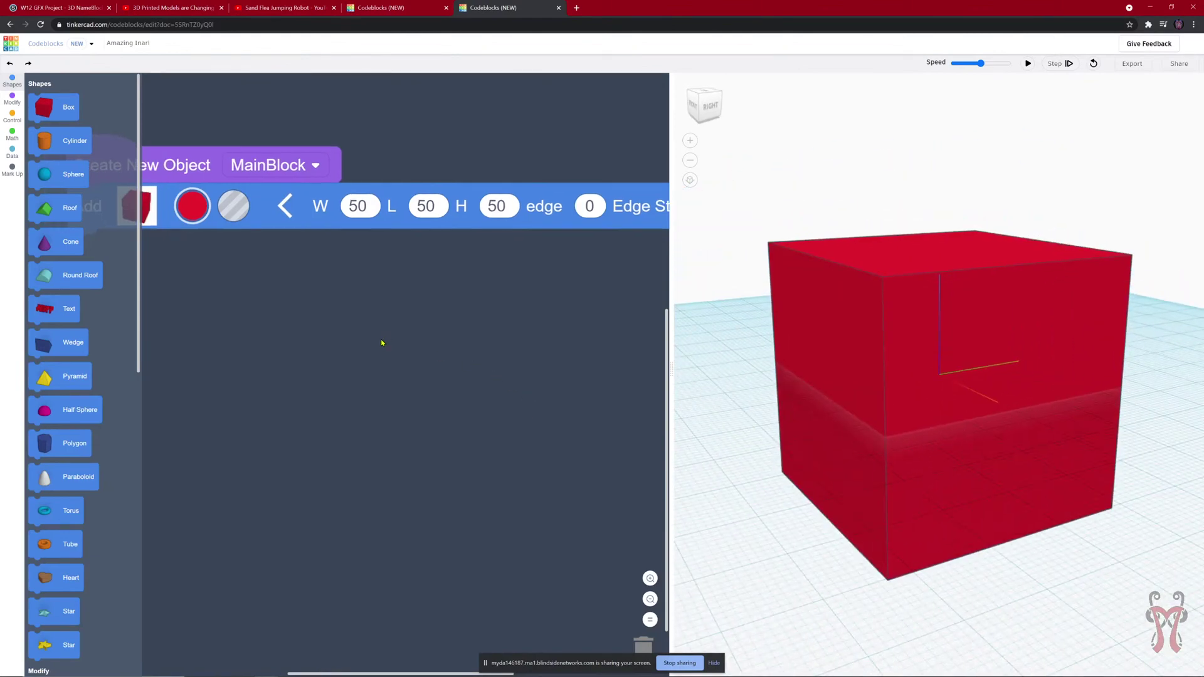
- Add a second Box block as a hole beneath the first, colour the first box dark navy blue, and run the code
scroll(391, 331, "down", 3, "ctrl")
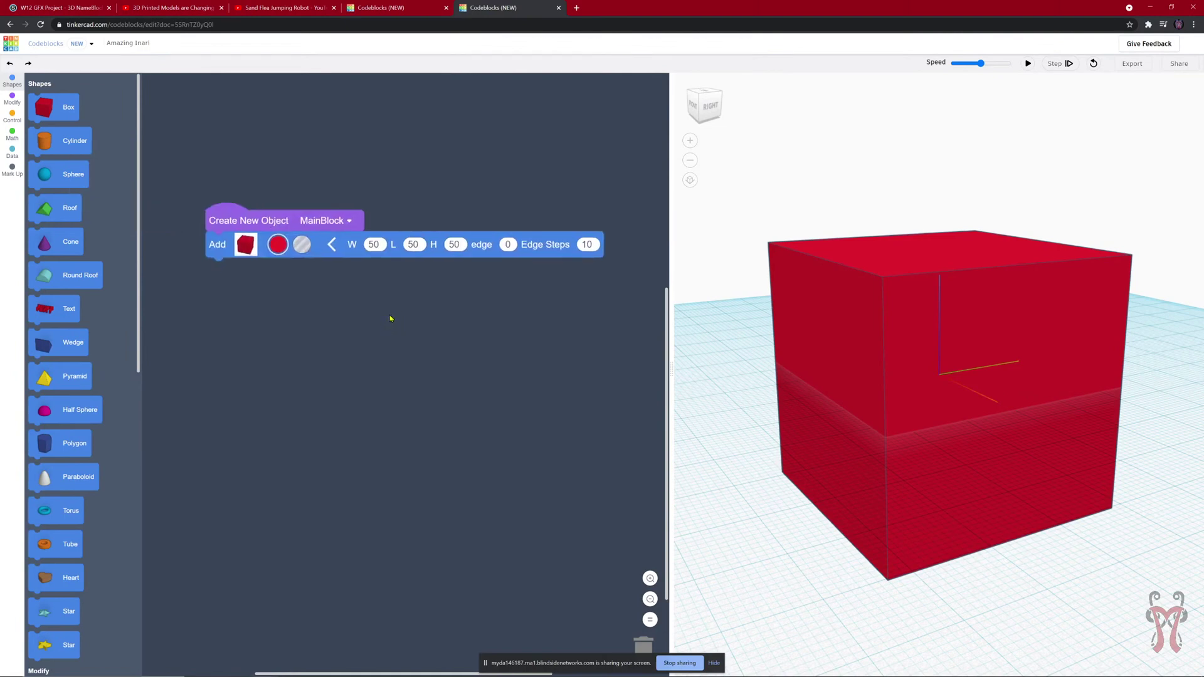
left_click_drag(390, 330, 361, 260)
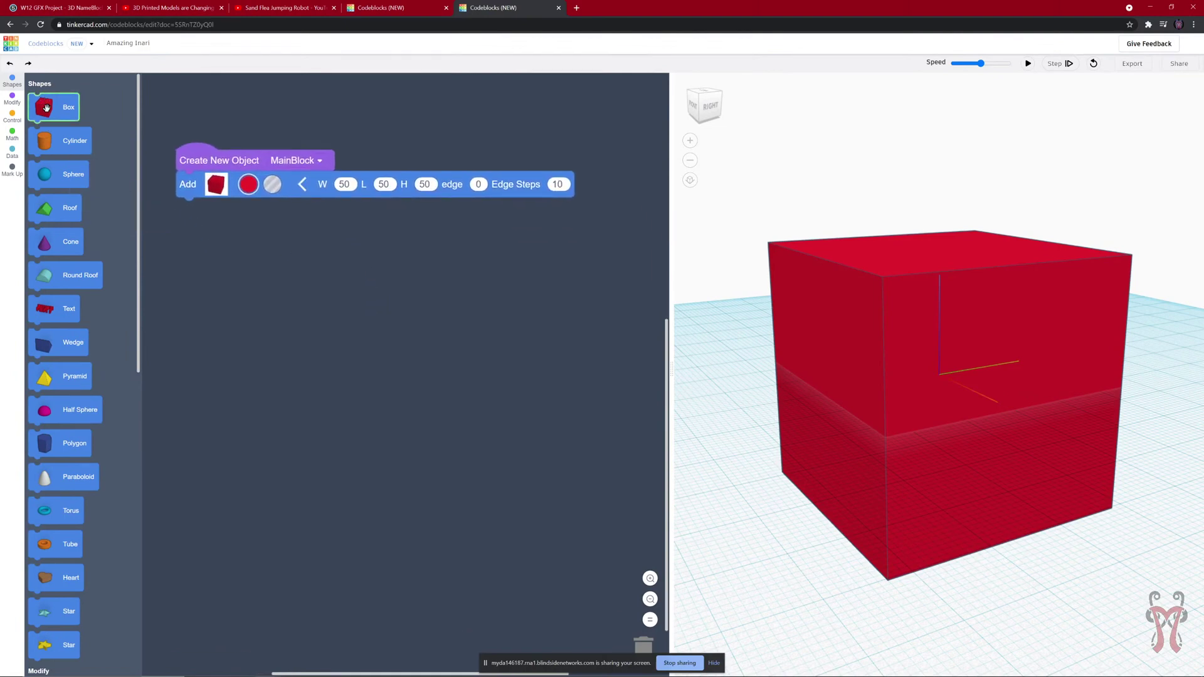
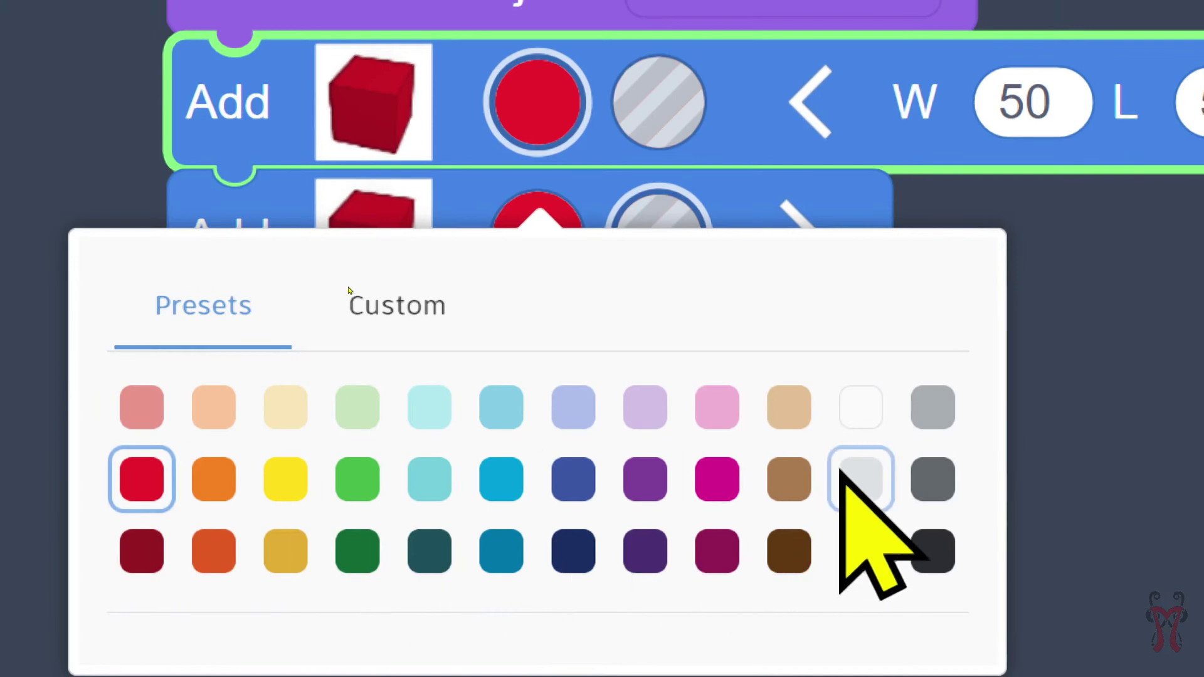
left_click(572, 551)
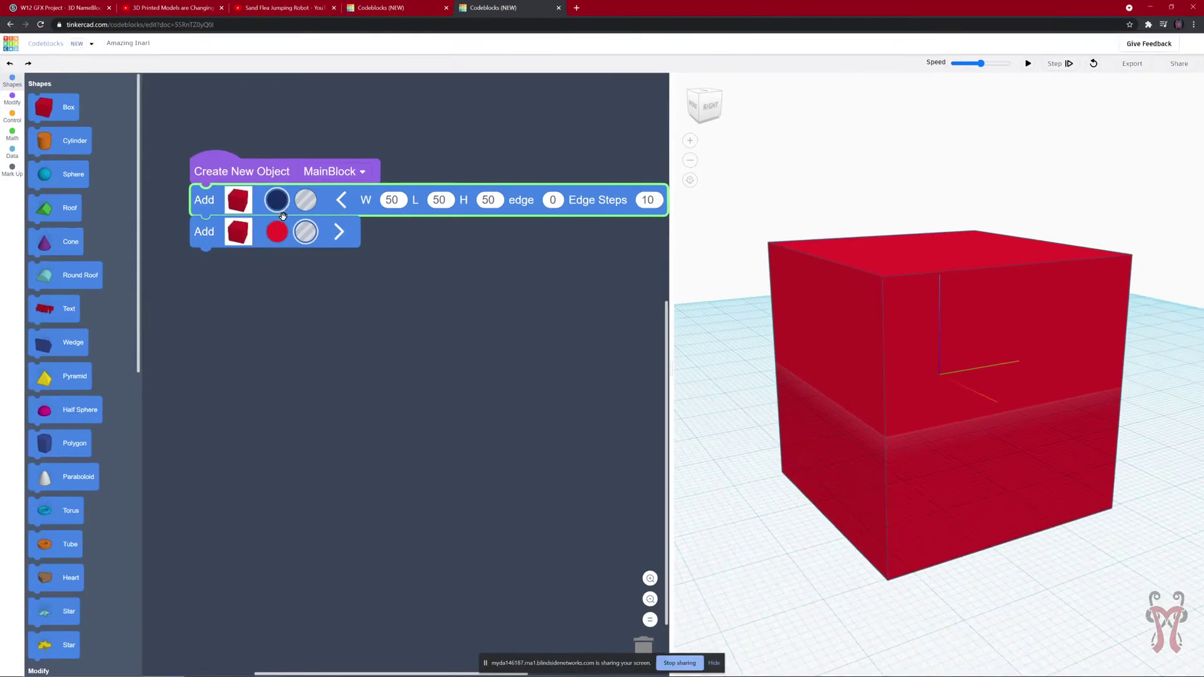
left_click(1029, 65)
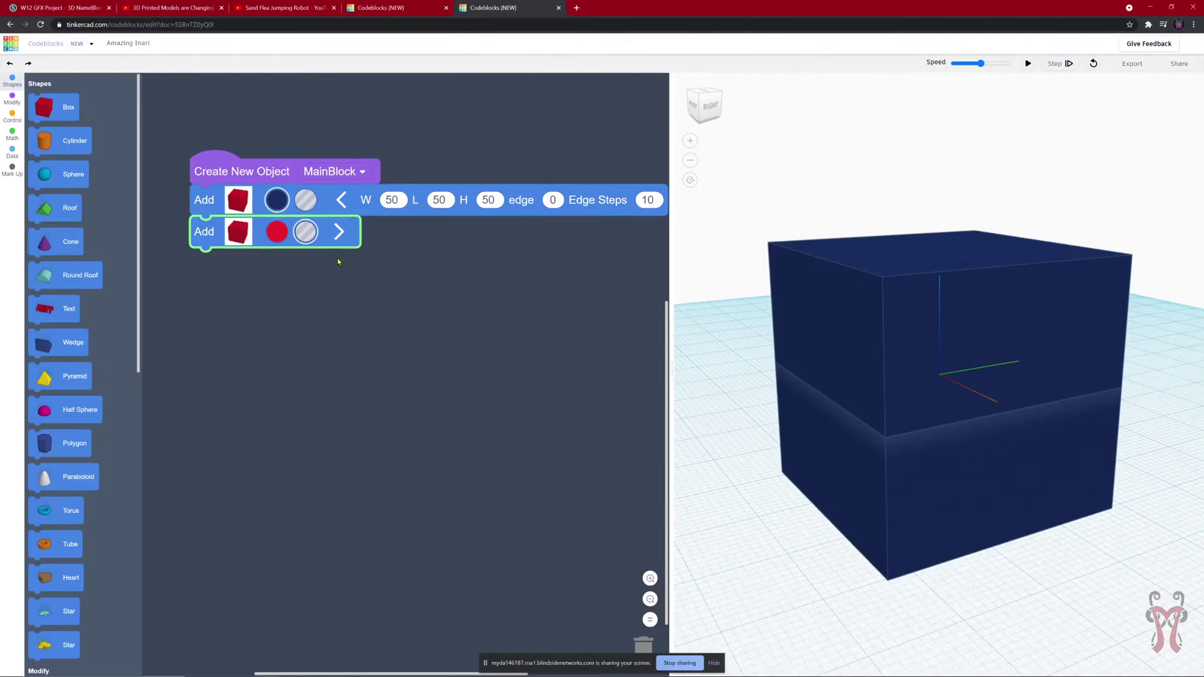
- Expand the hole box's parameters and set its width, length and height to 40 each
left_click(339, 231)
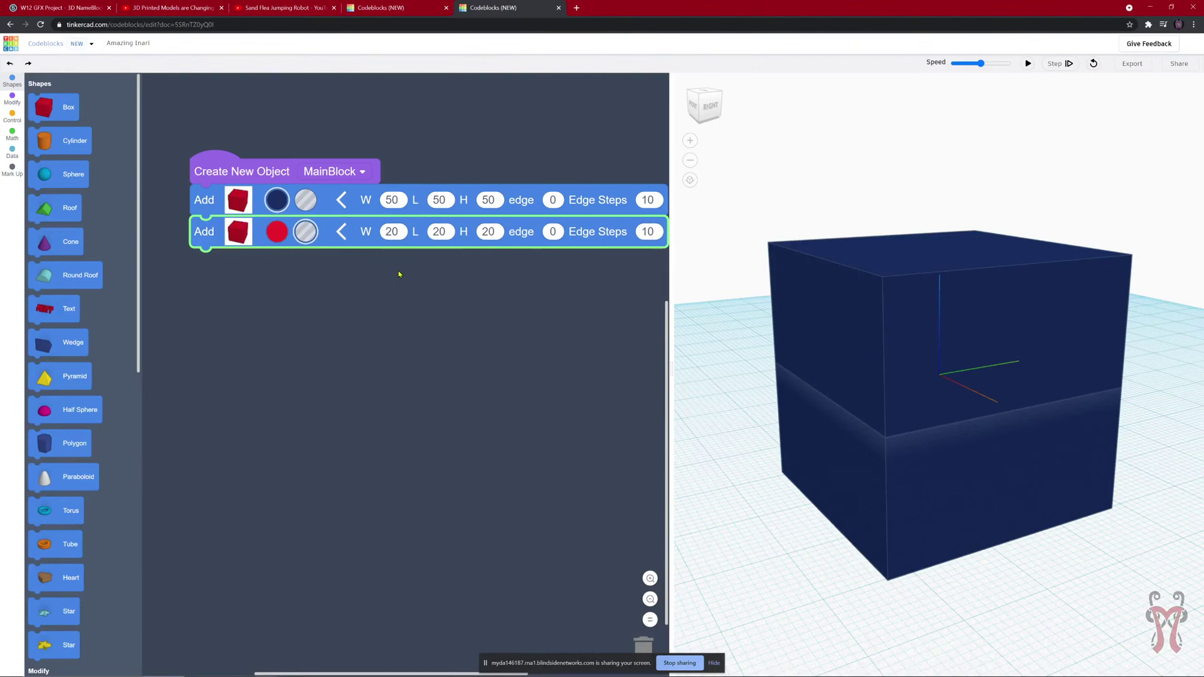
left_click(394, 234)
type("40")
key("Tab")
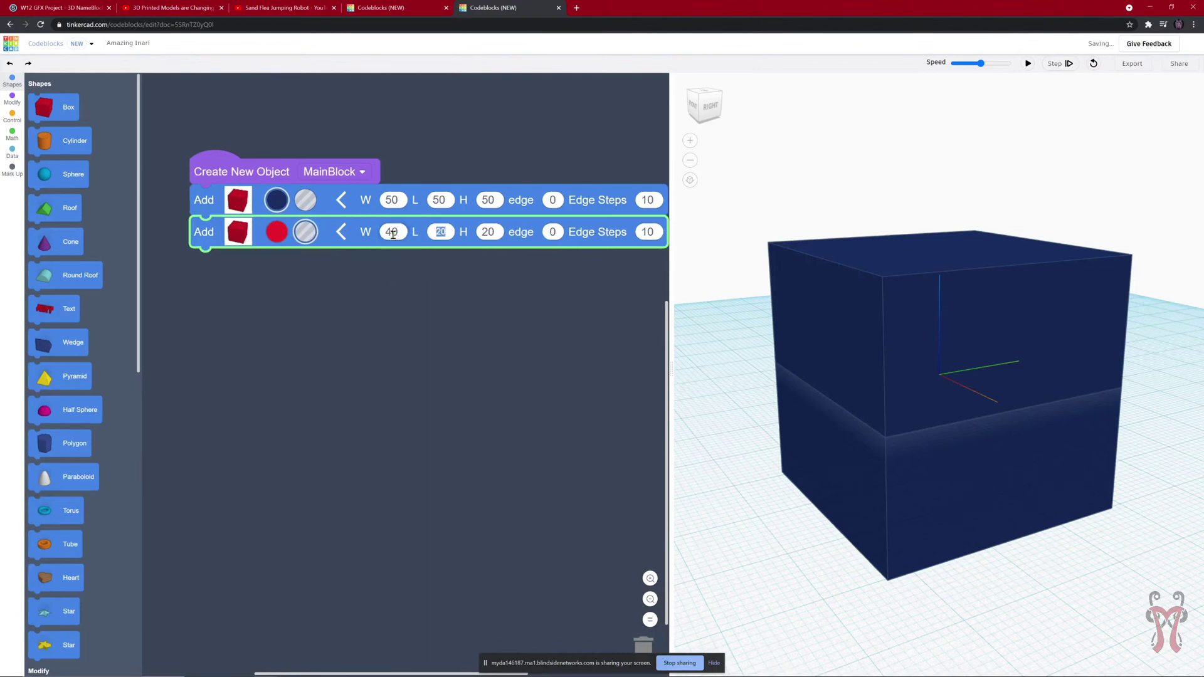
type("40")
key("Tab")
type("40")
left_click(777, 371)
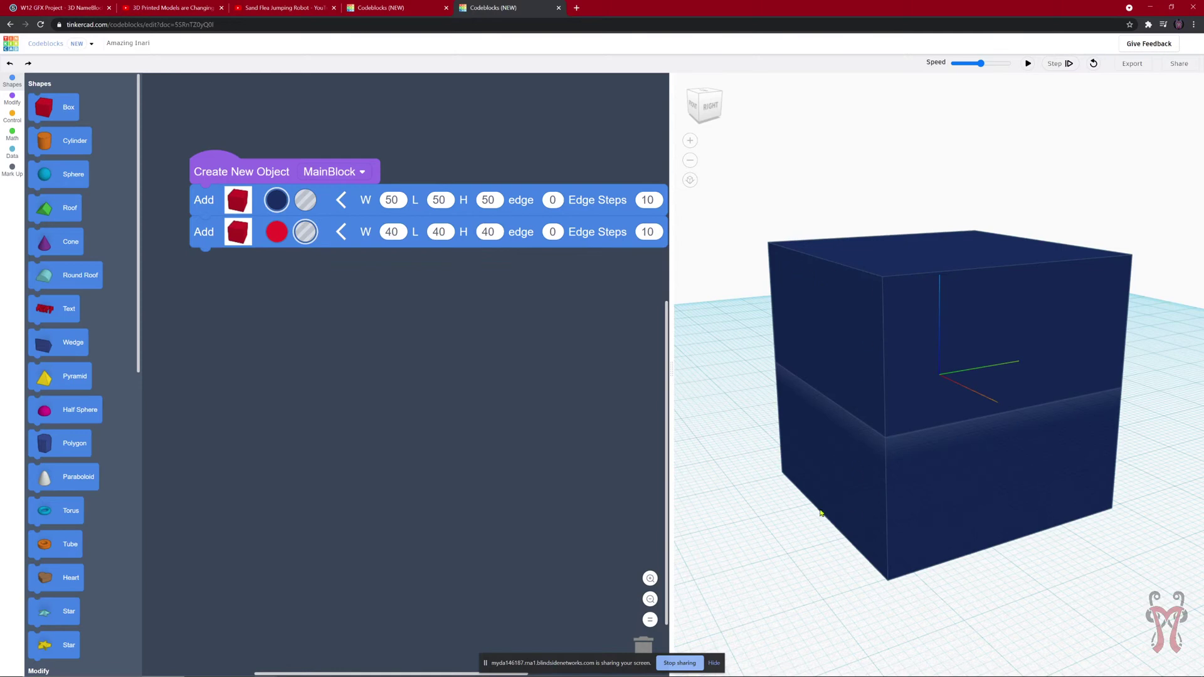
- Set the hole box's width, length and height to 45 each and run the code
left_click(394, 231)
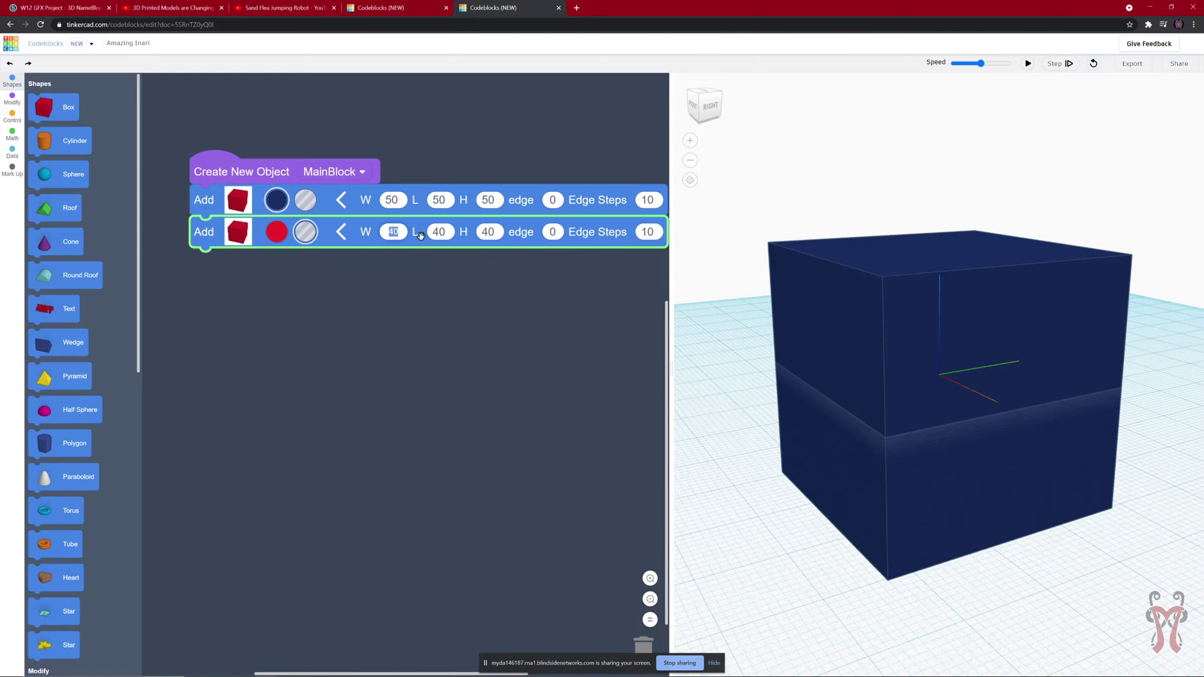
type("45")
key("Tab")
type("45")
key("Tab")
type("45")
left_click(454, 349)
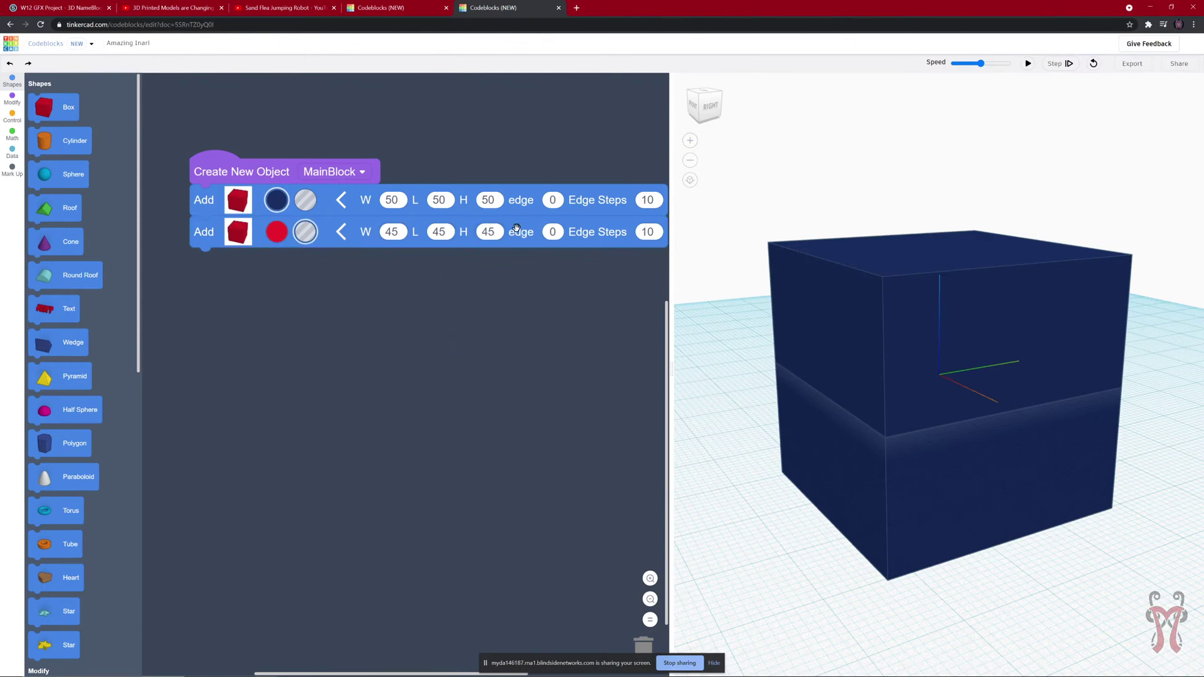
left_click(1028, 63)
left_click(1028, 64)
- Attach a Move block directly beneath the hole box block
left_click(204, 227)
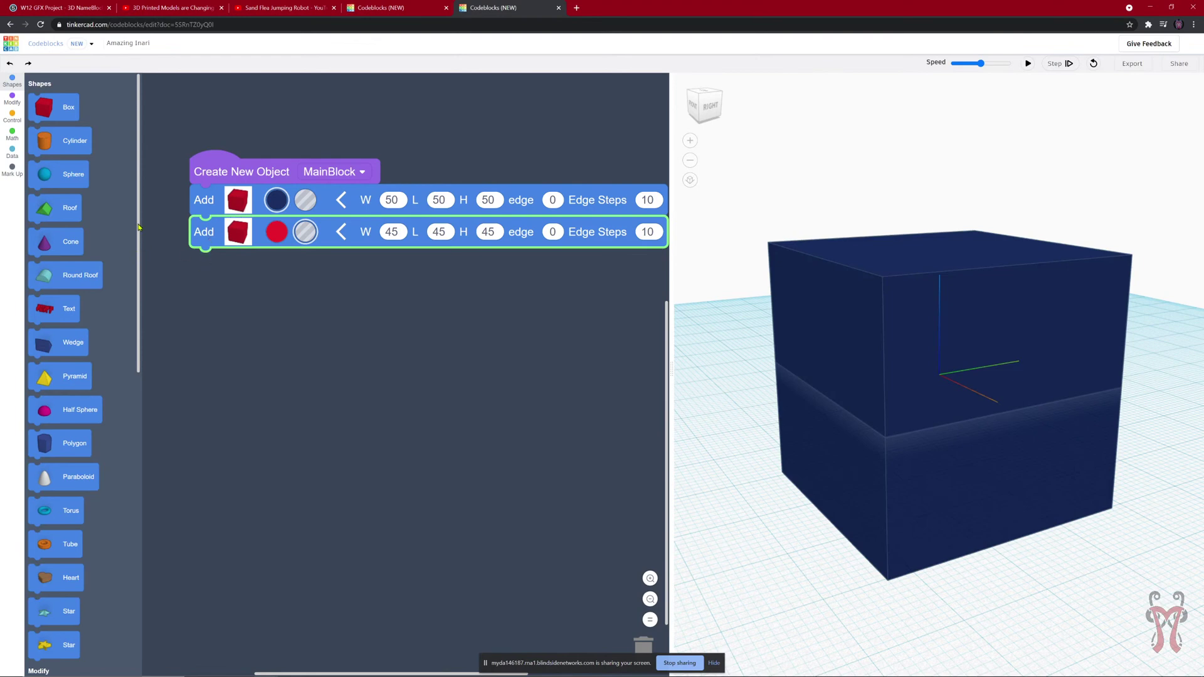
left_click_drag(139, 227, 137, 461)
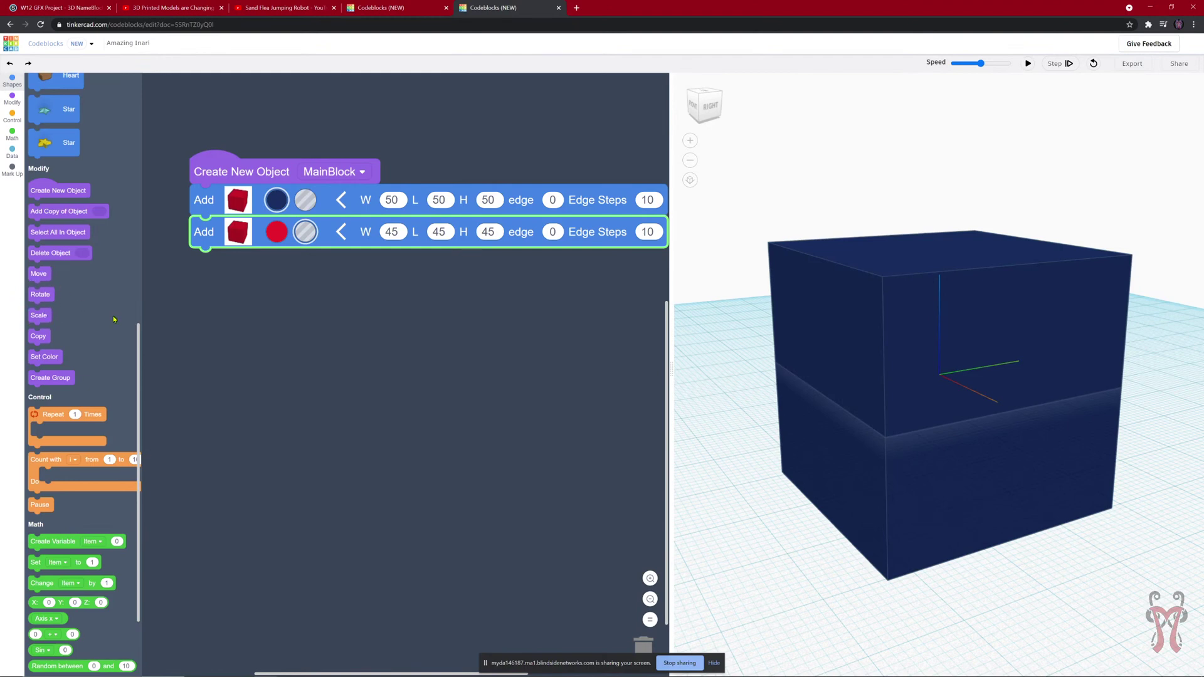
left_click_drag(42, 274, 215, 268)
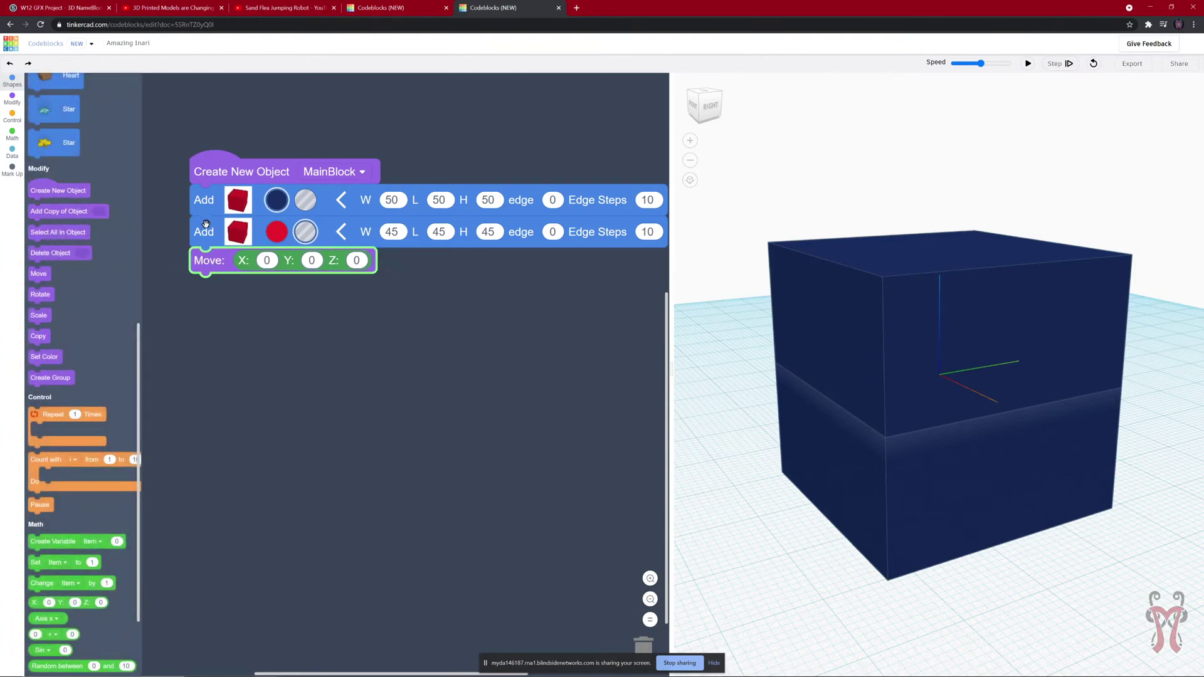
left_click(206, 243)
left_click(216, 261)
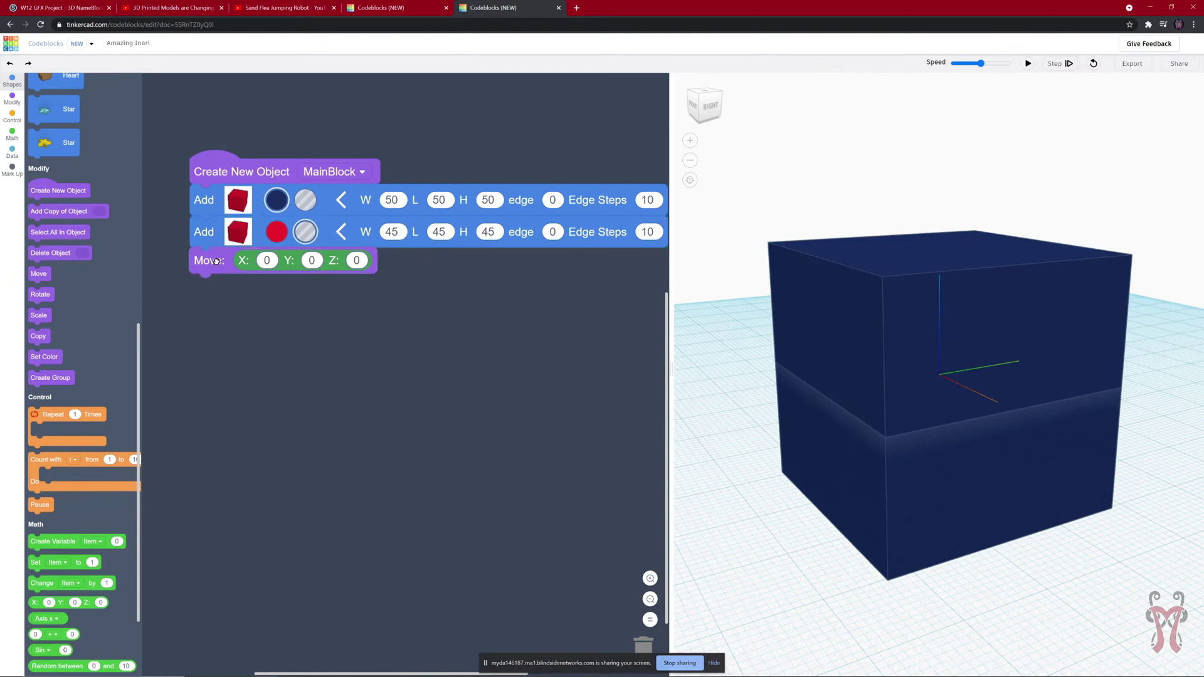
left_click(211, 239)
left_click(213, 261)
left_click(212, 239)
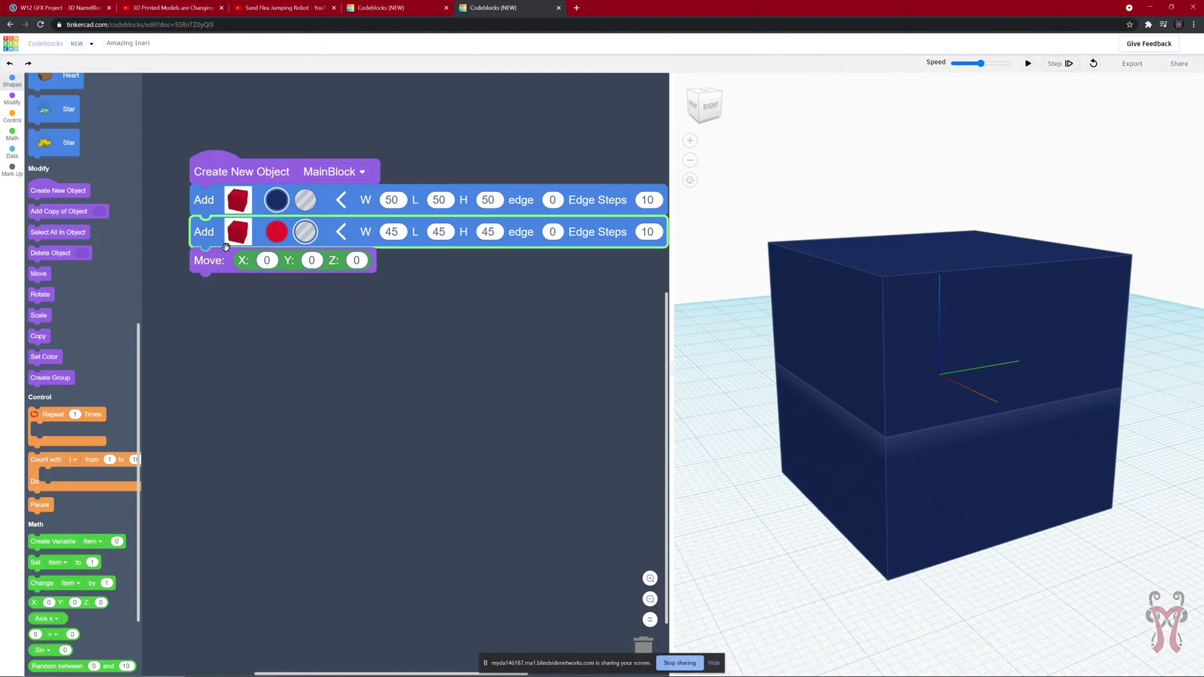
left_click(227, 265)
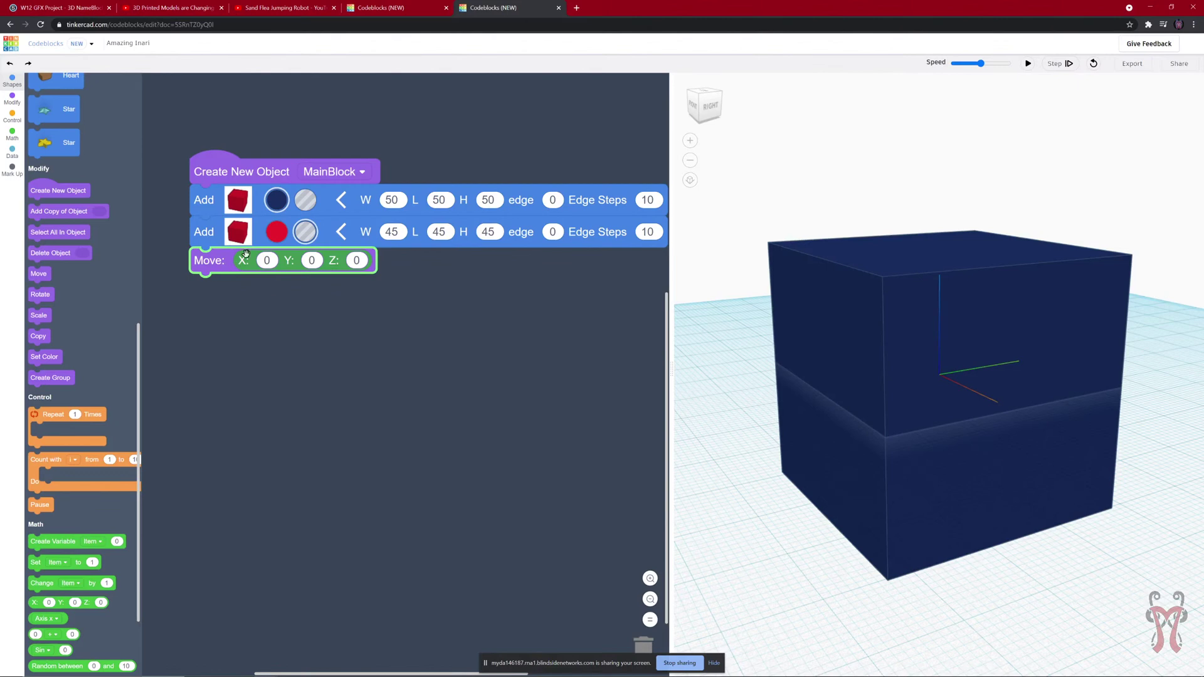
- Set the Move block's X value to 5, run the code and inspect the shifted hole from several sides
left_click(267, 260)
type("5")
left_click(1028, 63)
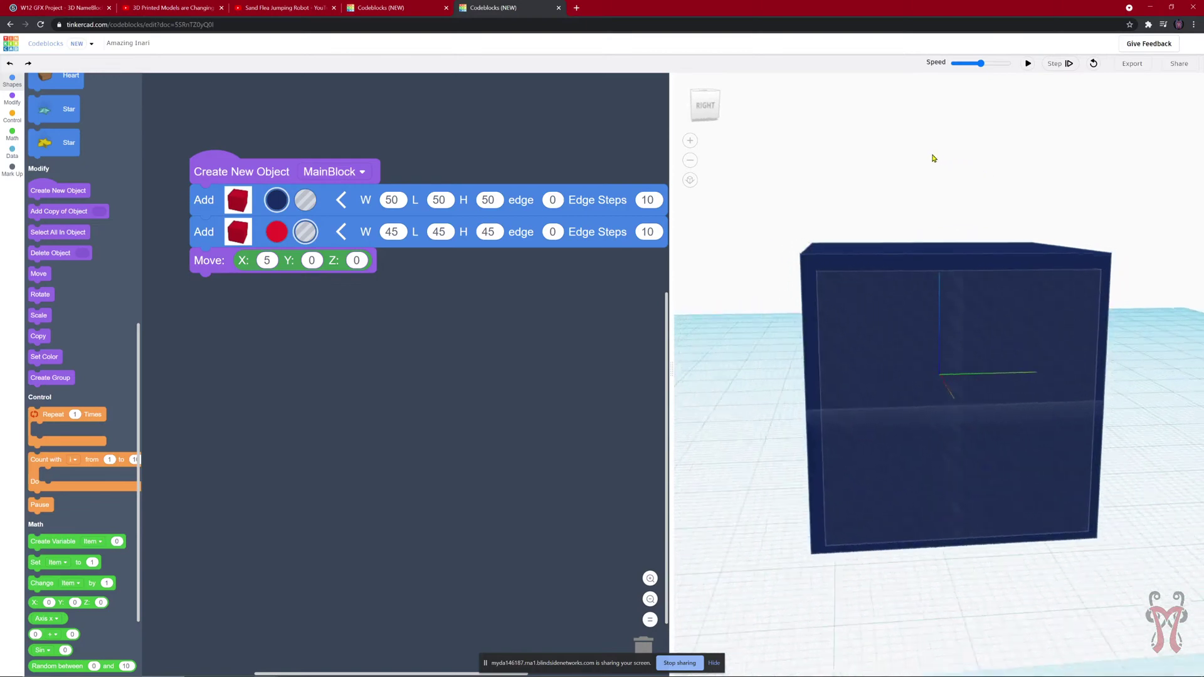
right_click_drag(932, 158, 880, 399)
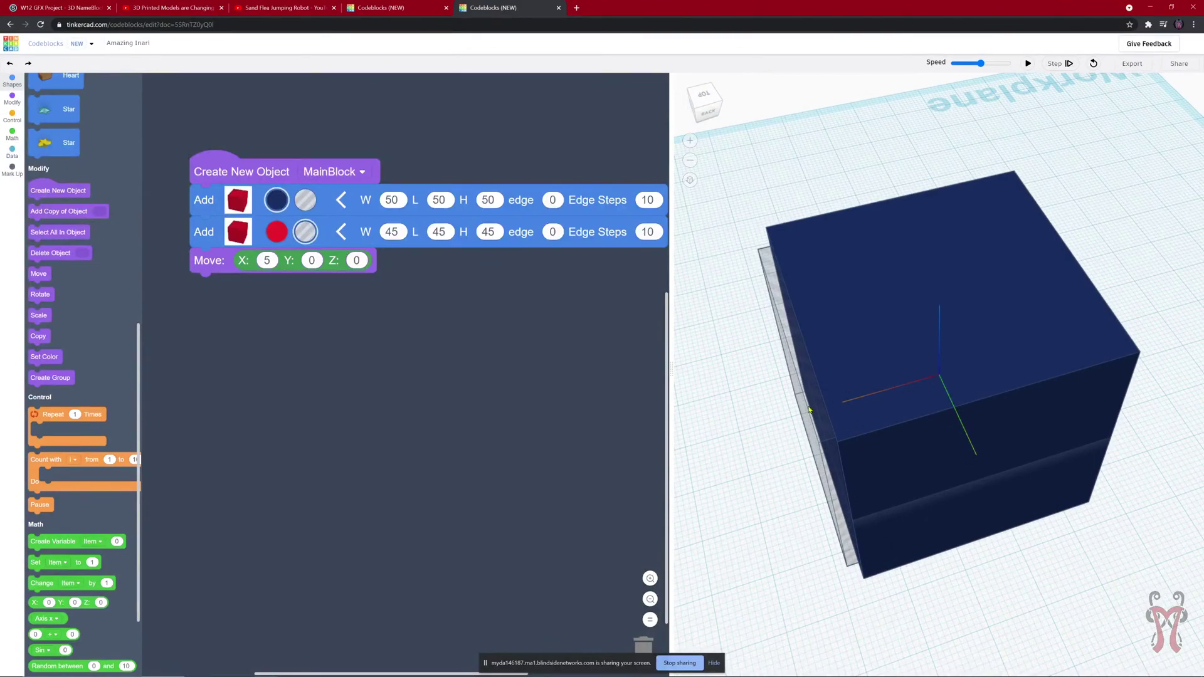
right_click_drag(837, 412, 918, 375)
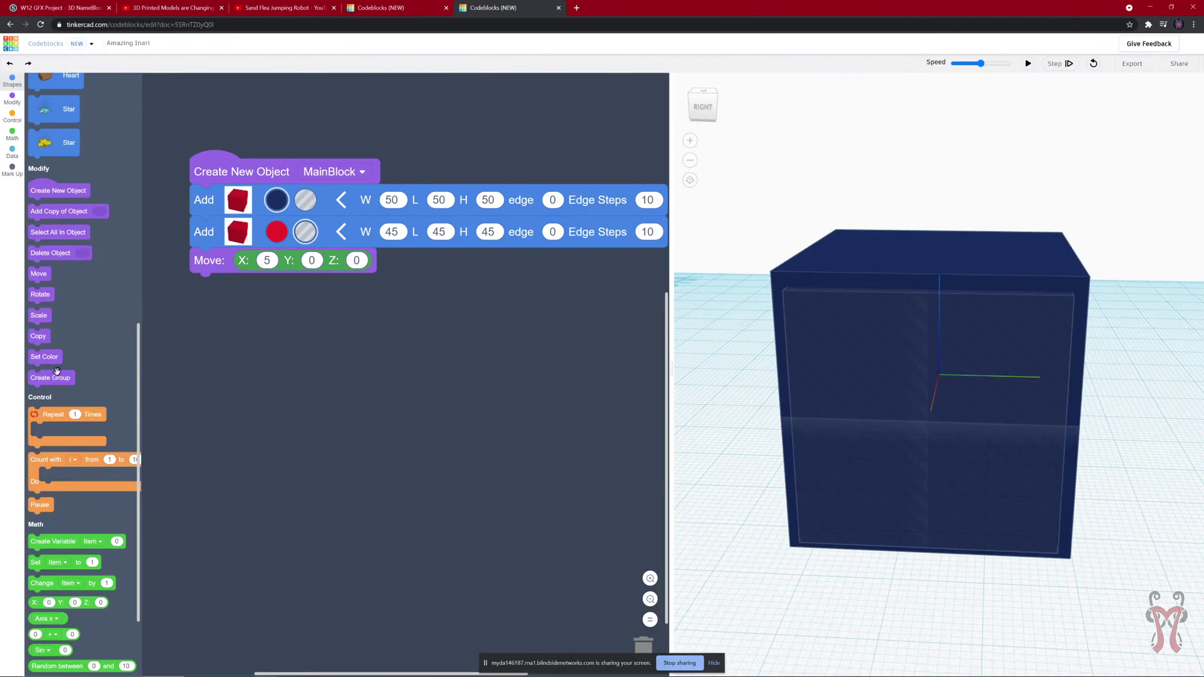
- Attach a Create Group block beneath the Move block, run the code and inspect the grouped cube
left_click_drag(57, 381, 220, 312)
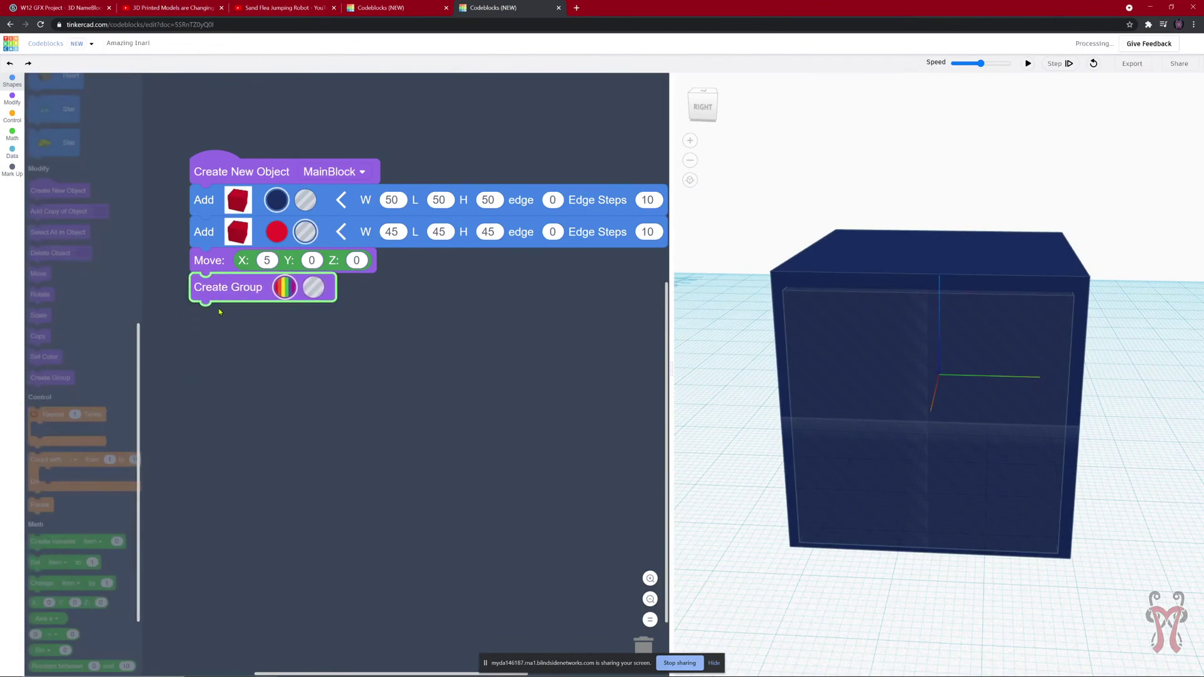
left_click(212, 208)
left_click(212, 229)
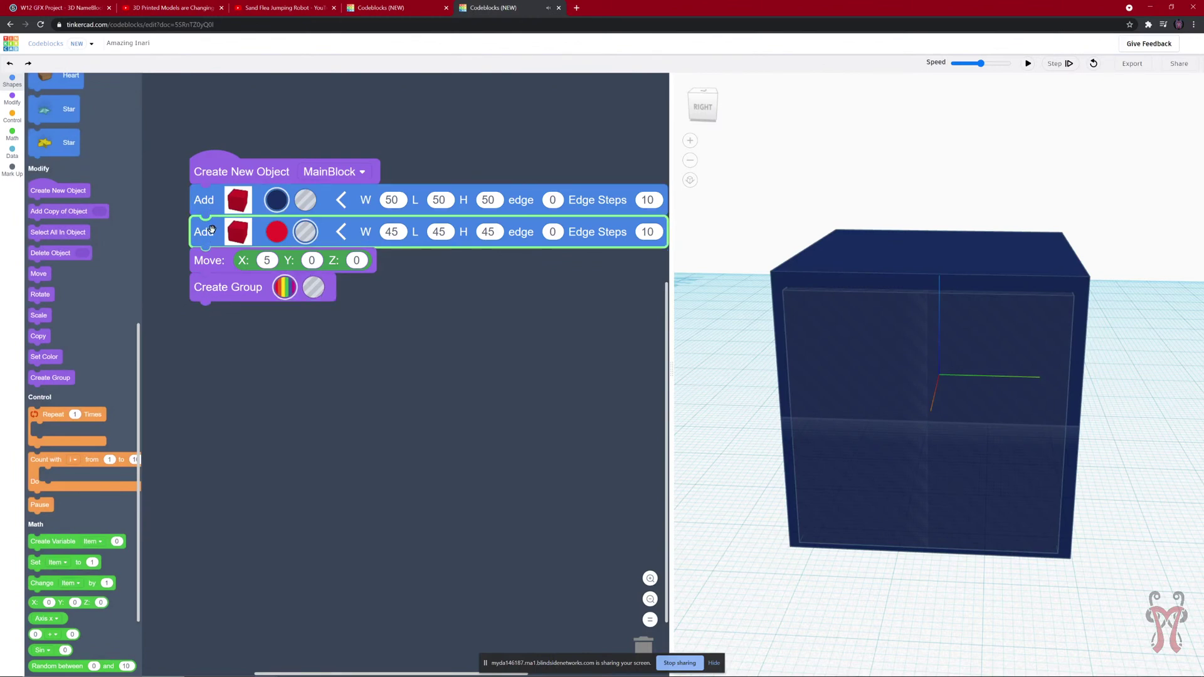
left_click(216, 258)
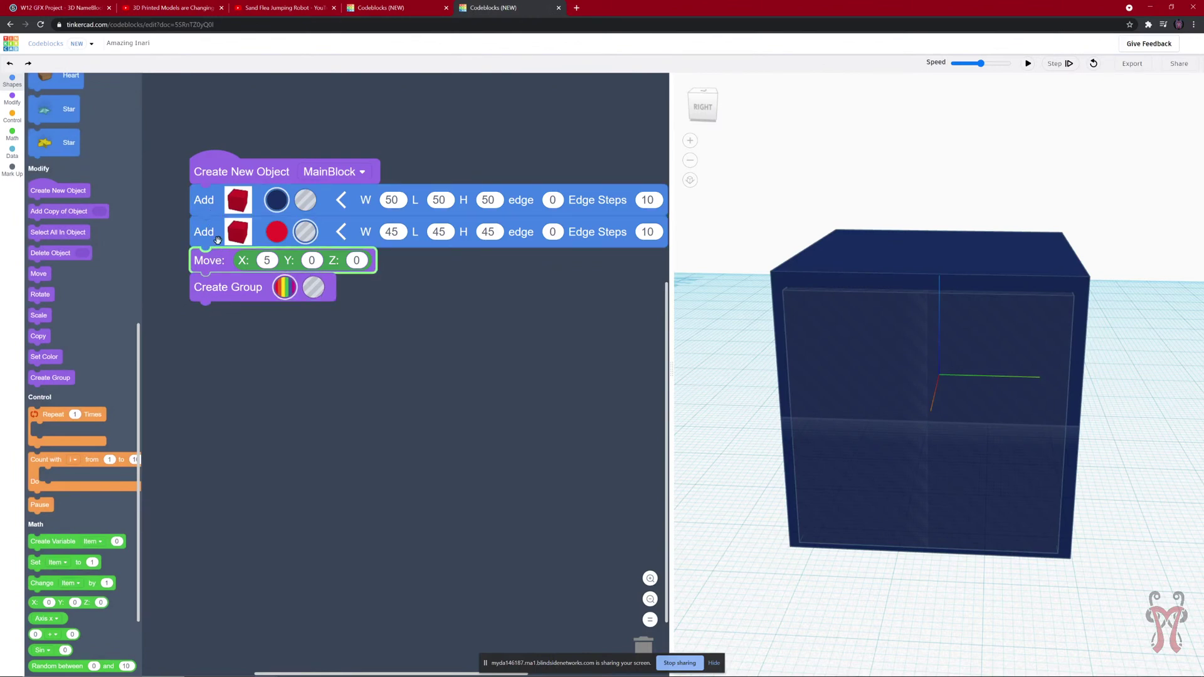
left_click(220, 290)
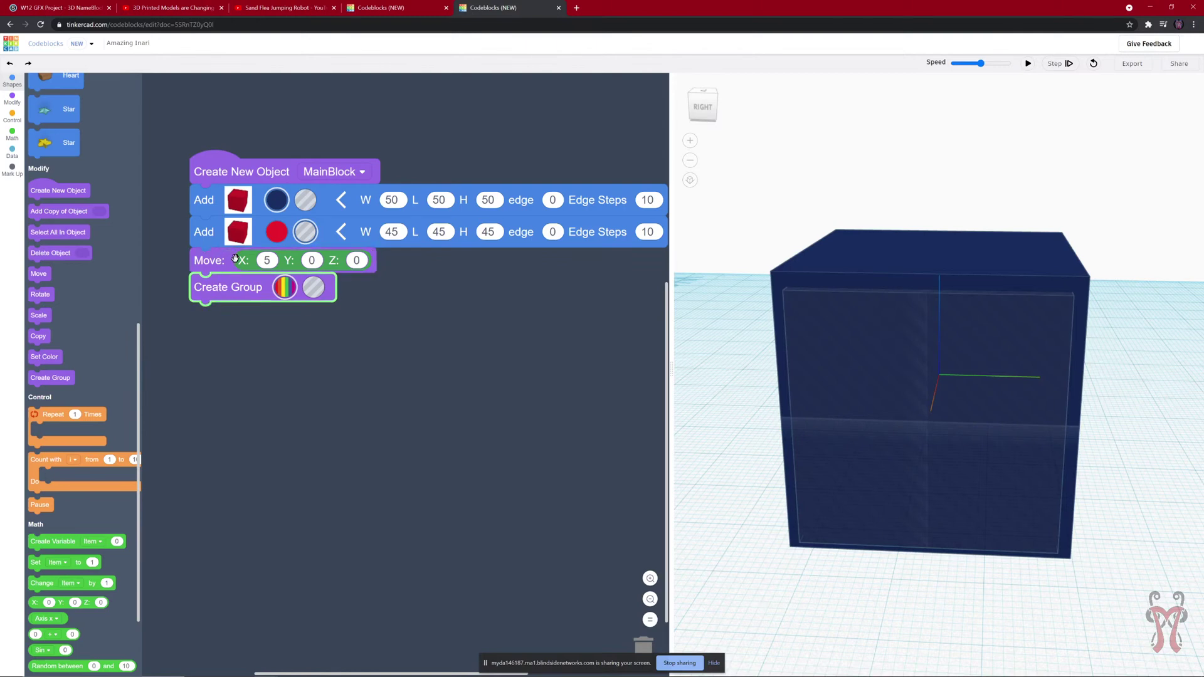
left_click(1029, 64)
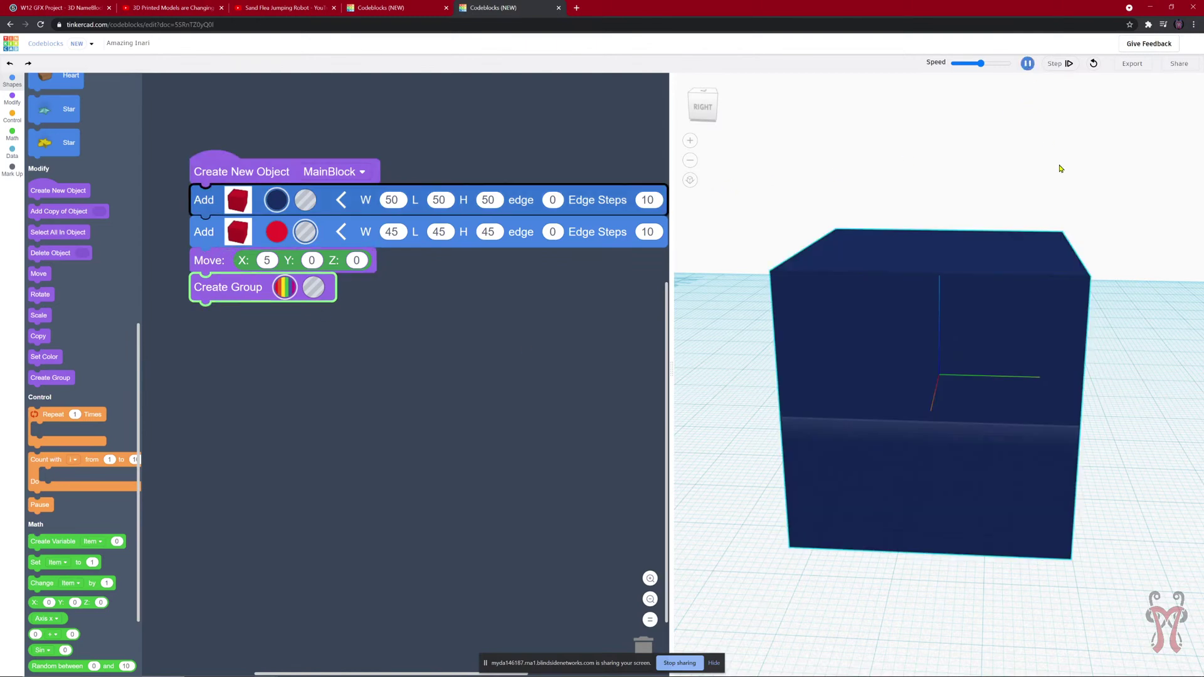
left_click_drag(1060, 167, 996, 282)
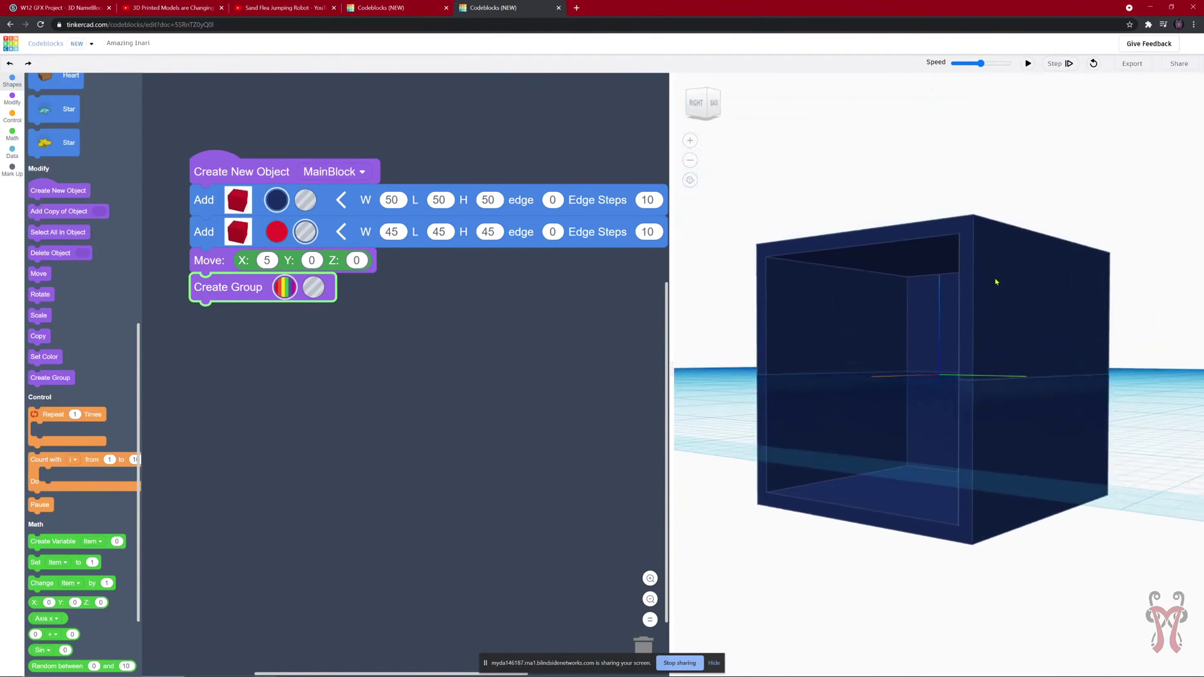
- Set the Move block's X value to 40, run the code and check the cavity's depth
left_click(268, 260)
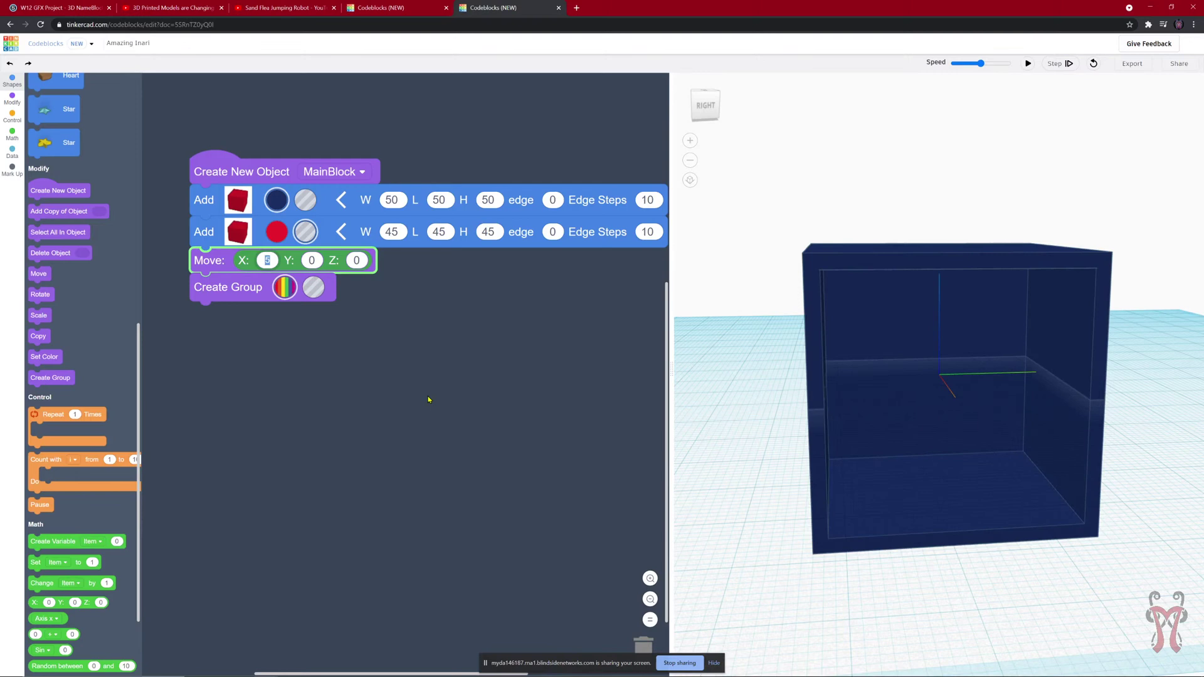
type("40")
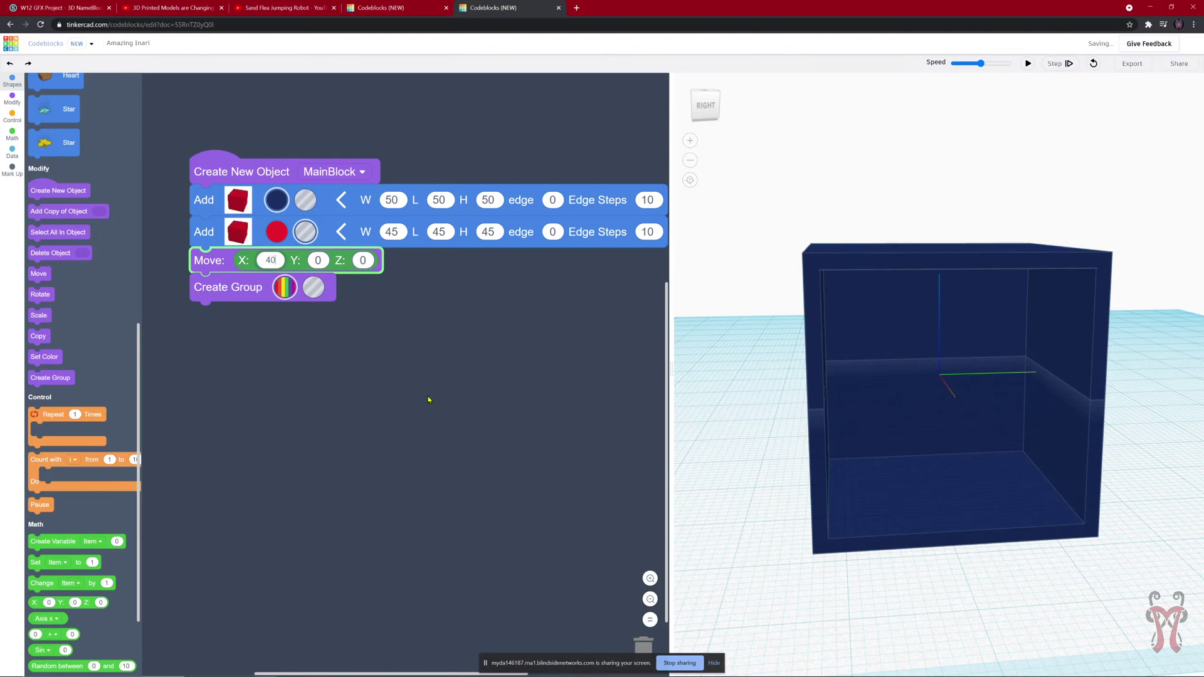
left_click(1029, 64)
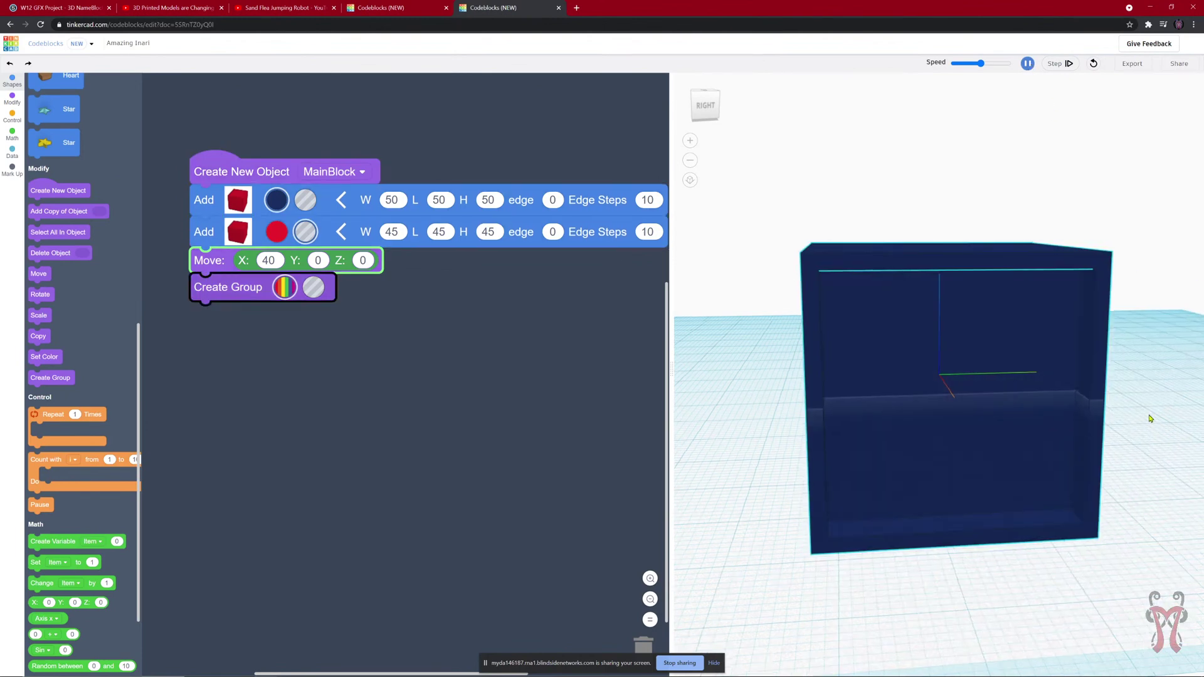
right_click_drag(1087, 393, 910, 400)
- Set the Move block's X value to 45, run the code and inspect the recessed face up close
left_click(284, 261)
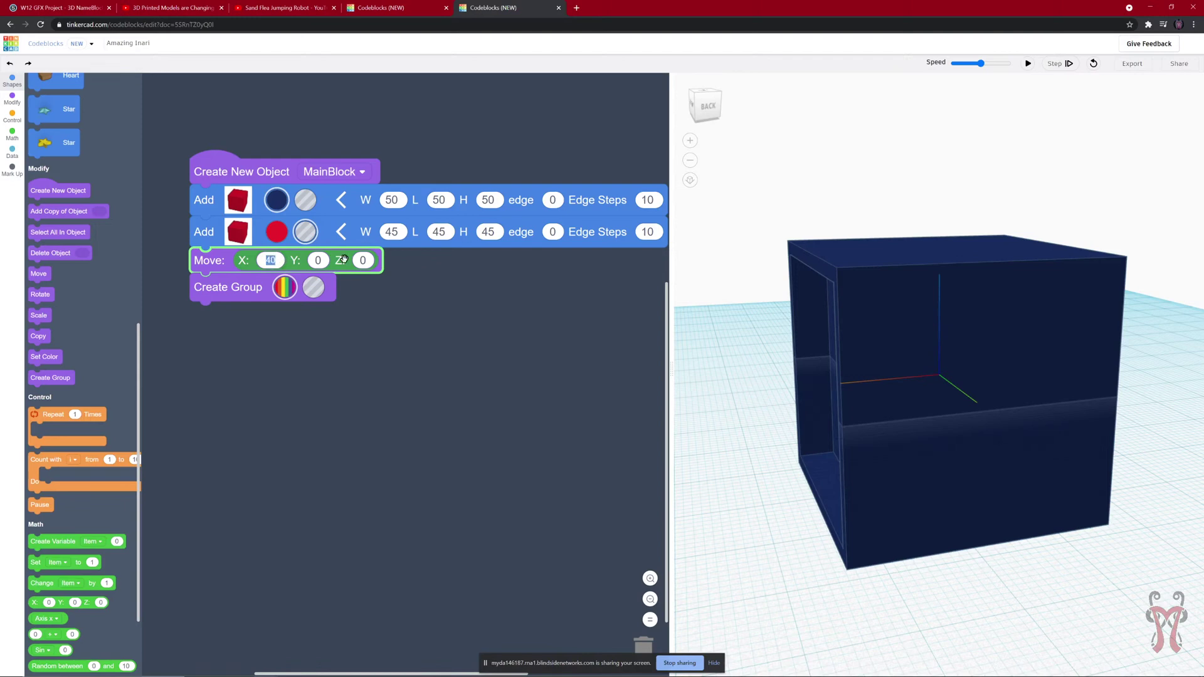
type("45")
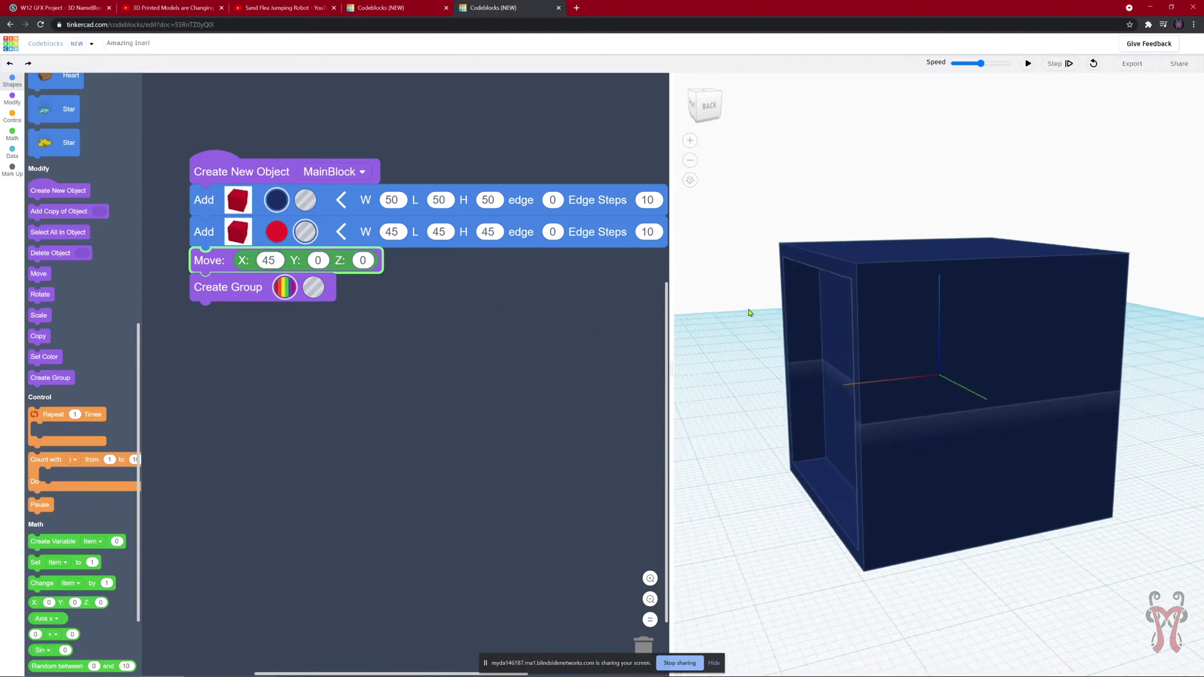
left_click(1029, 64)
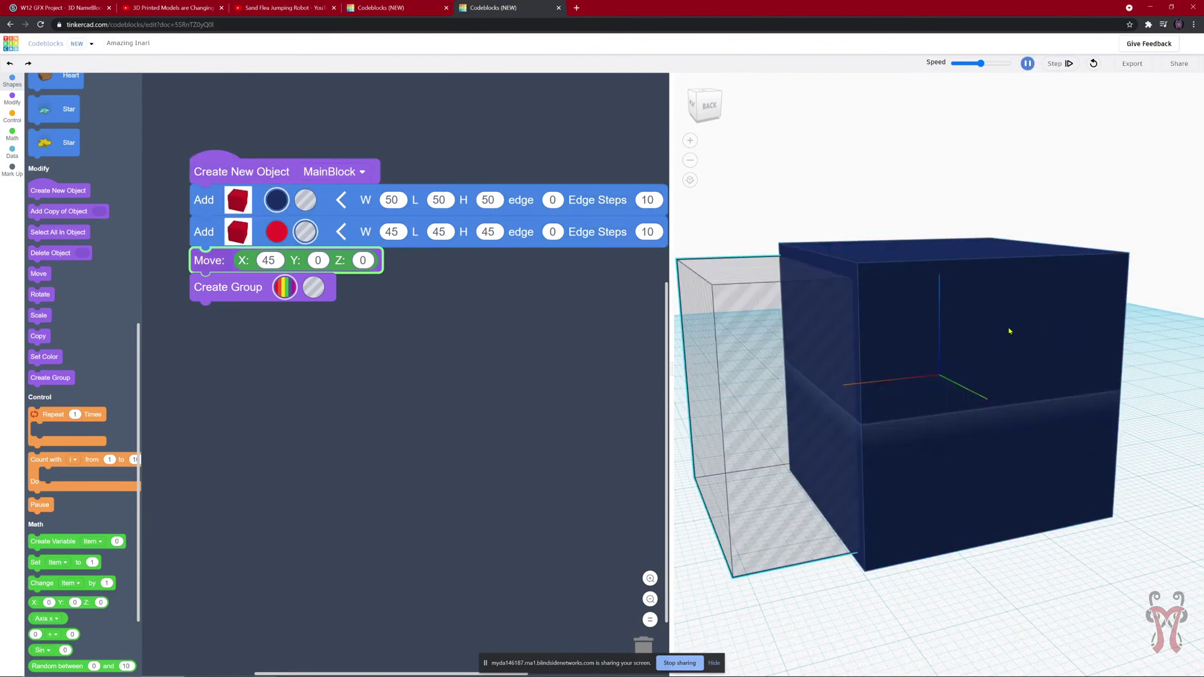
scroll(799, 415, "up", 6)
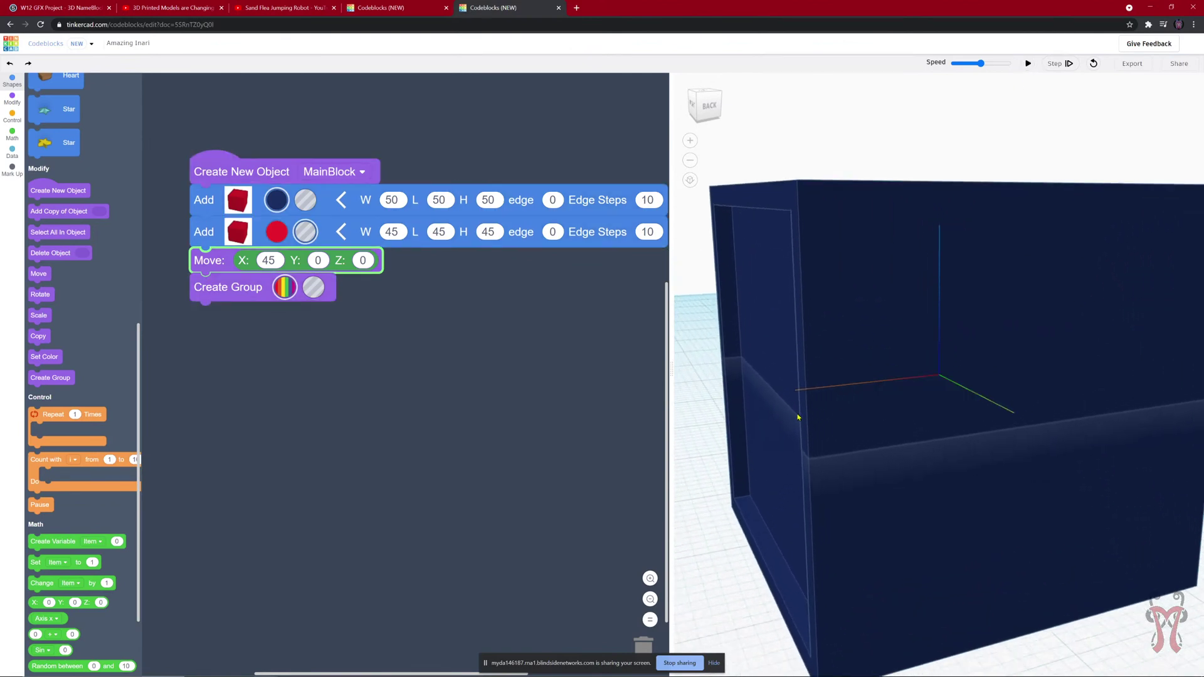
left_click_drag(860, 386, 666, 278)
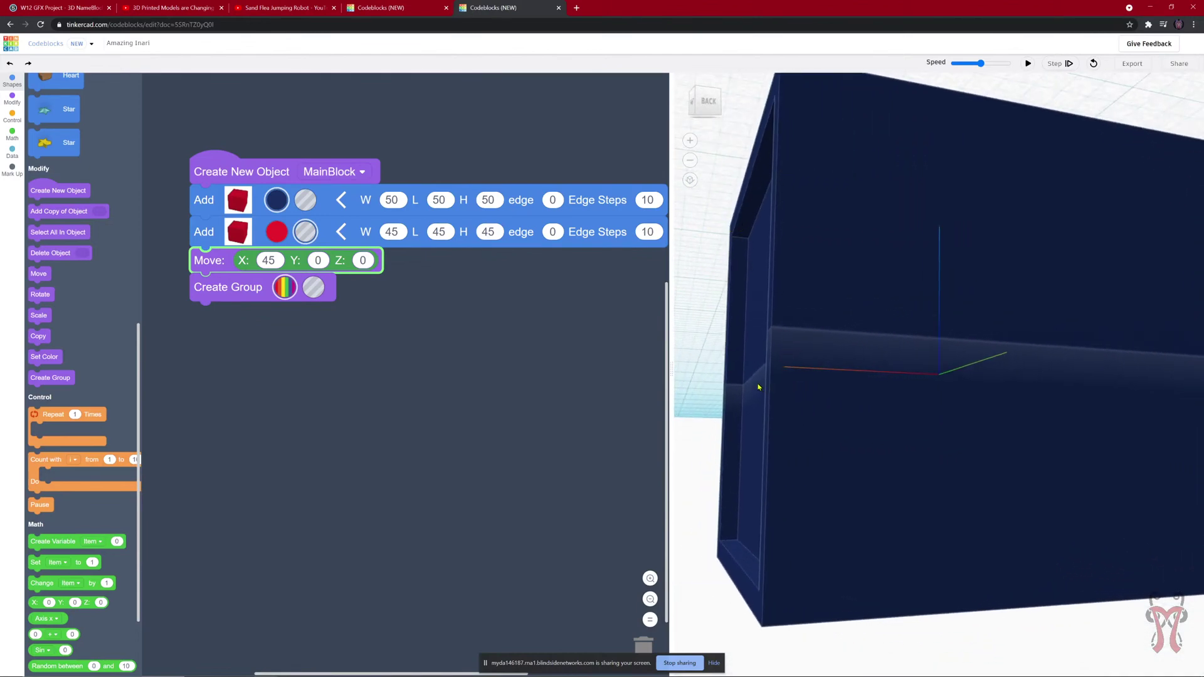
left_click_drag(743, 397, 686, 363)
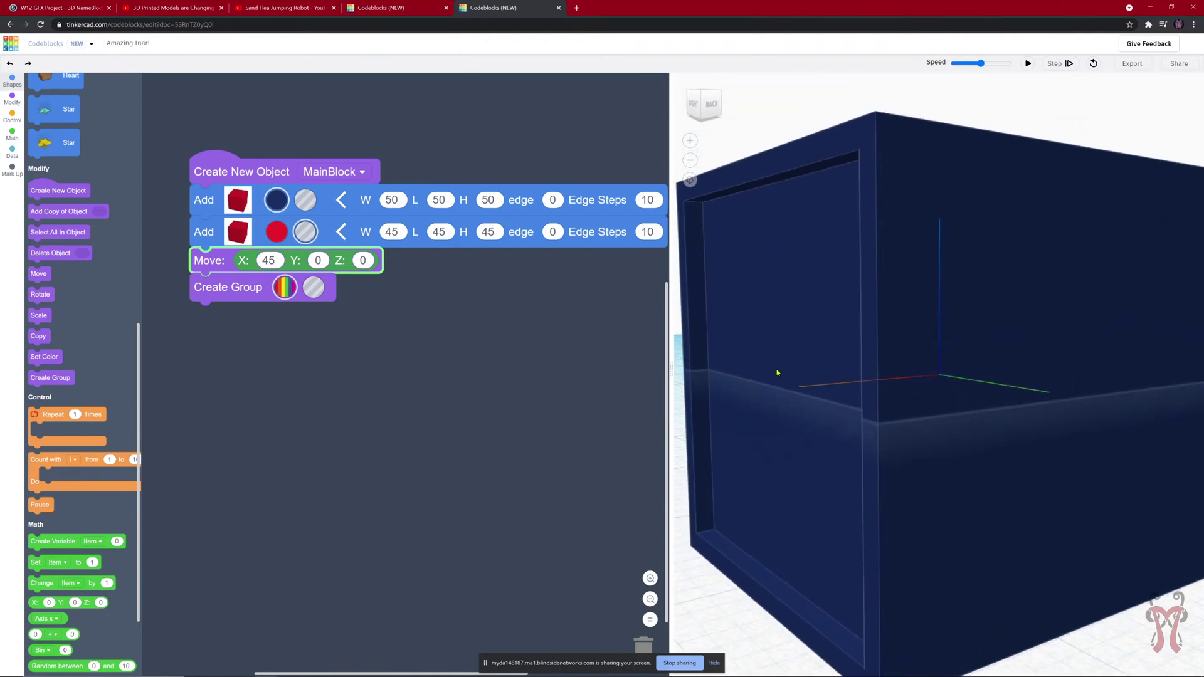
scroll(783, 384, "down", 5)
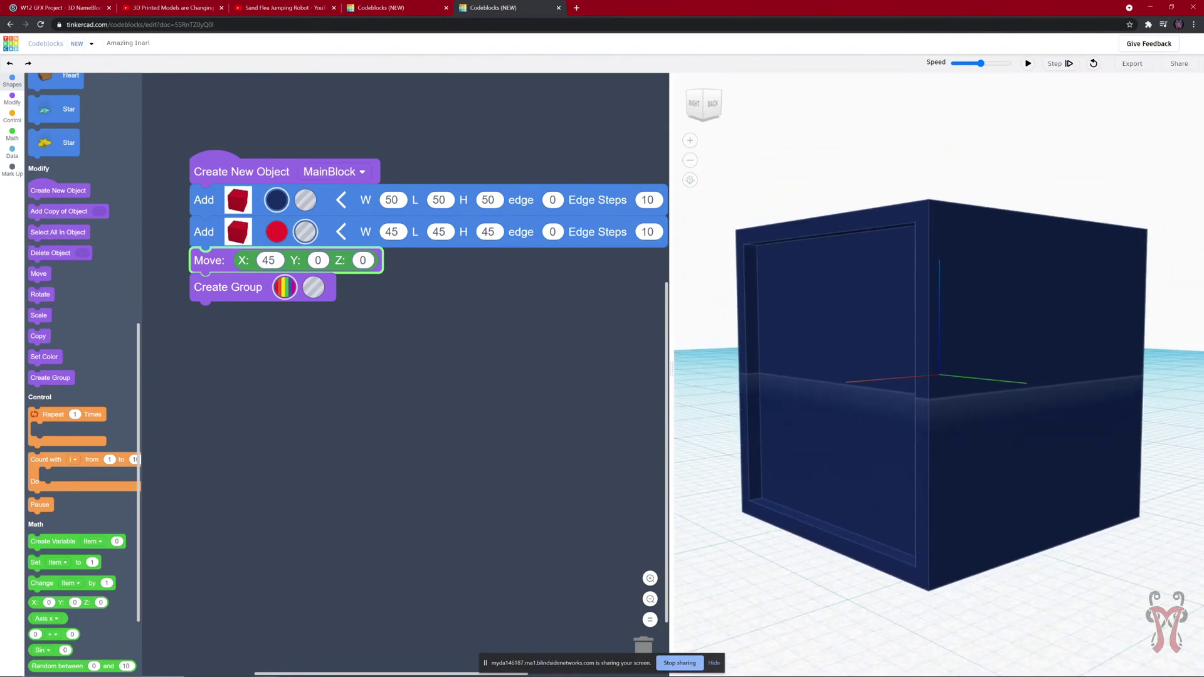
- Wrap the 45 × 45 × 45 hole box, Move and Create Group blocks in a Repeat block
left_click_drag(887, 282, 896, 331)
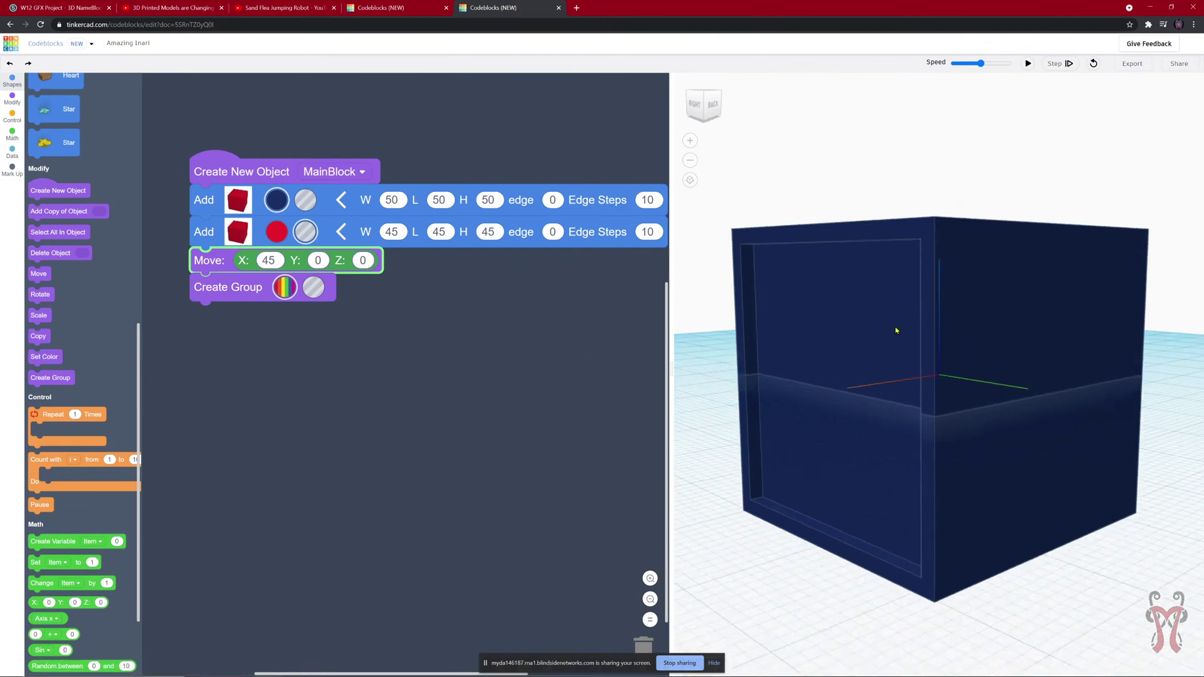
scroll(896, 330, "down", 5)
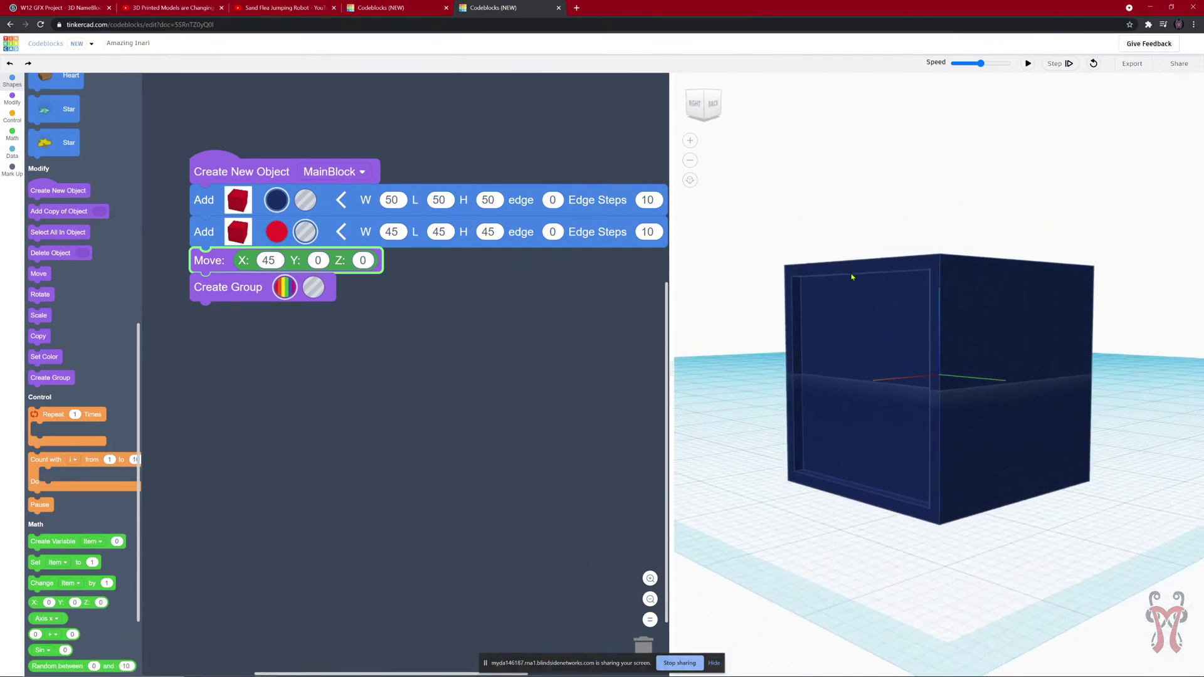
left_click_drag(839, 376, 1029, 365)
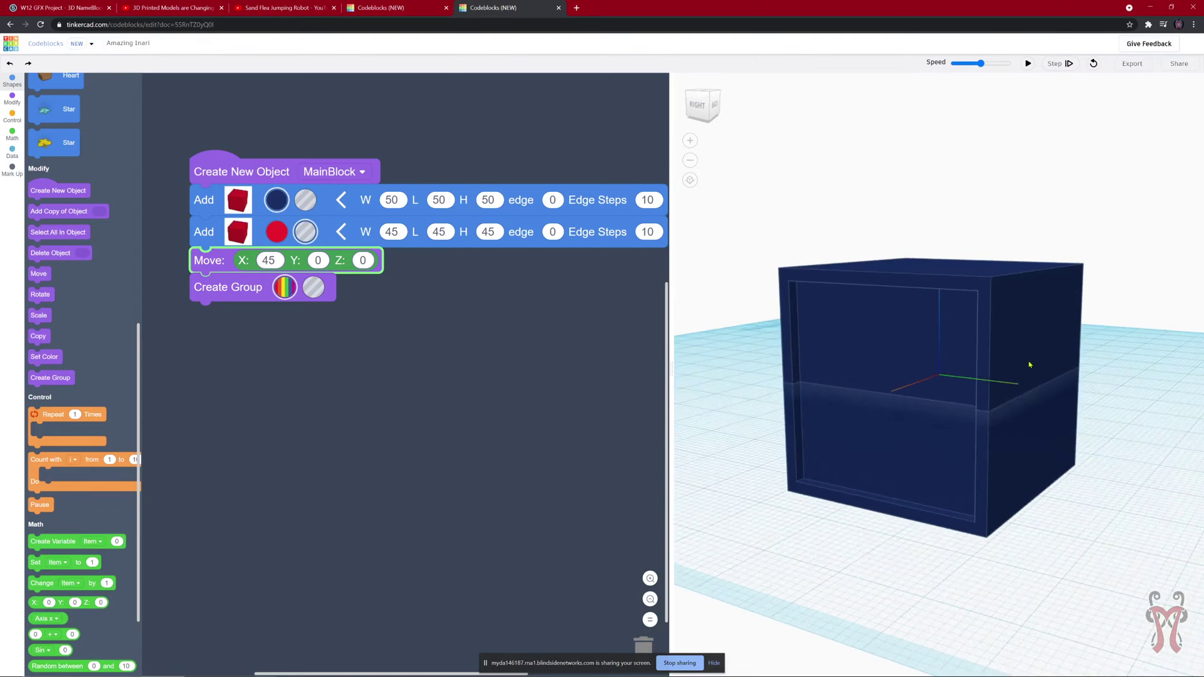
mouse_move(824, 400)
left_mouse_down()
mouse_move(962, 404)
mouse_move(1054, 358)
mouse_move(1027, 371)
mouse_move(856, 375)
mouse_move(933, 369)
mouse_move(860, 355)
mouse_move(834, 400)
left_mouse_up()
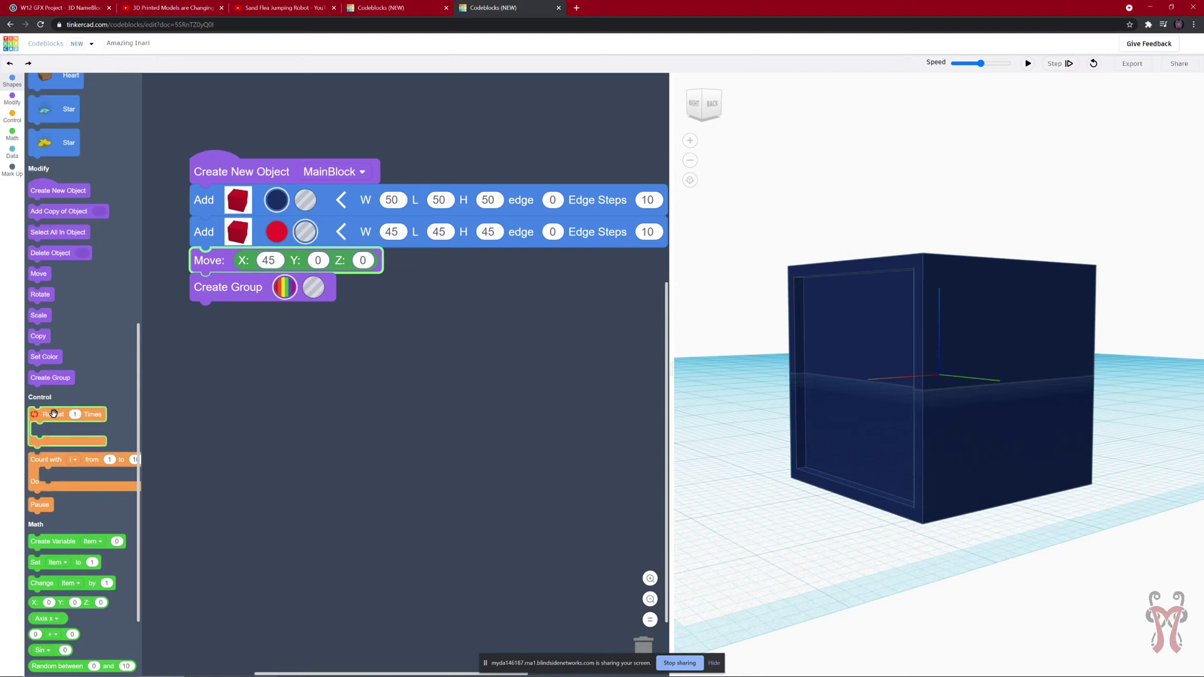
left_click_drag(50, 416, 211, 230)
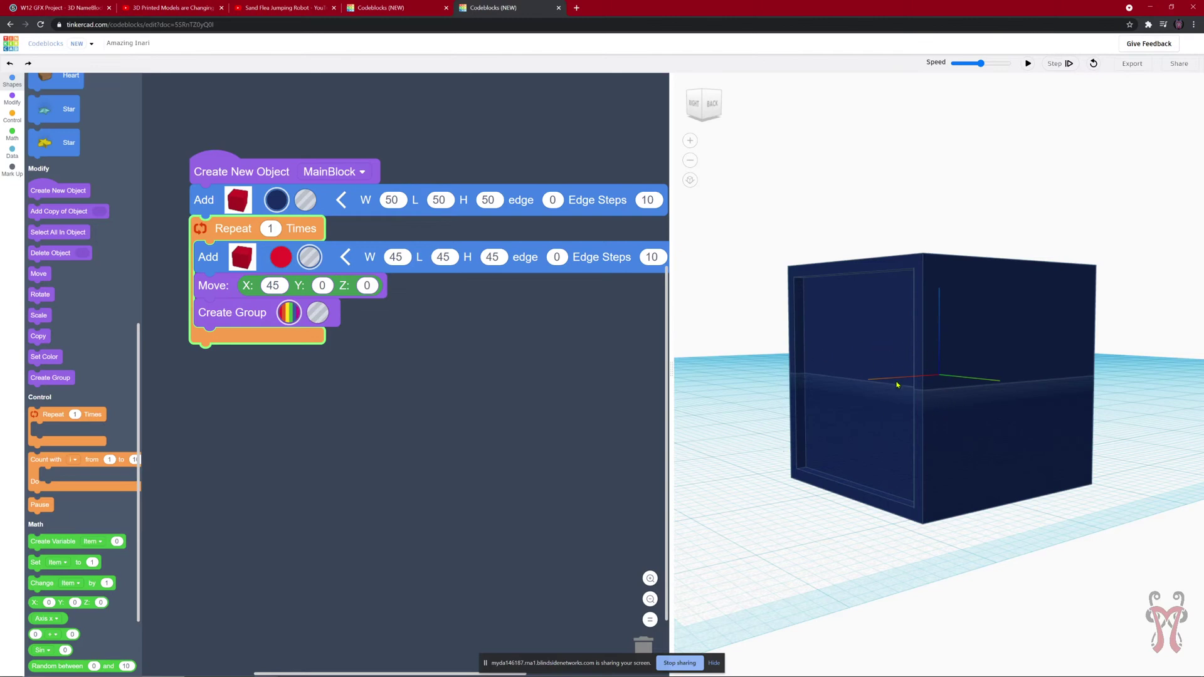
- Add a Rotate block beneath Create Group inside the Repeat loop and set it to Axis z
right_click_drag(956, 364, 846, 376)
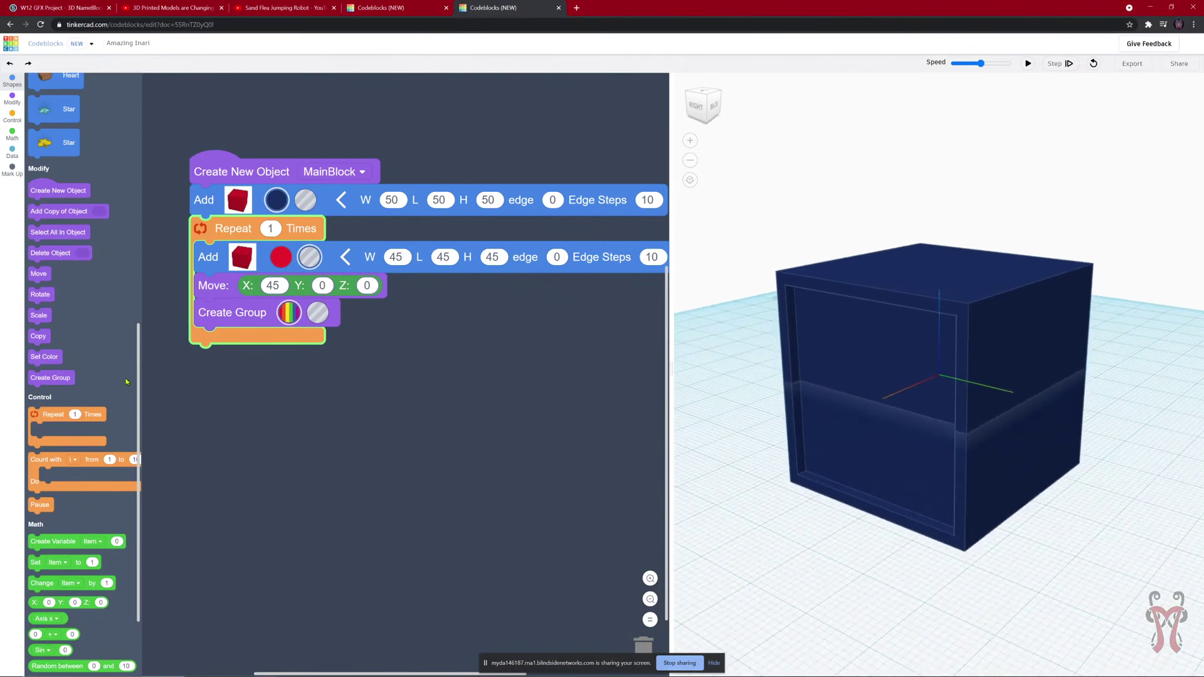
left_click_drag(37, 293, 207, 342)
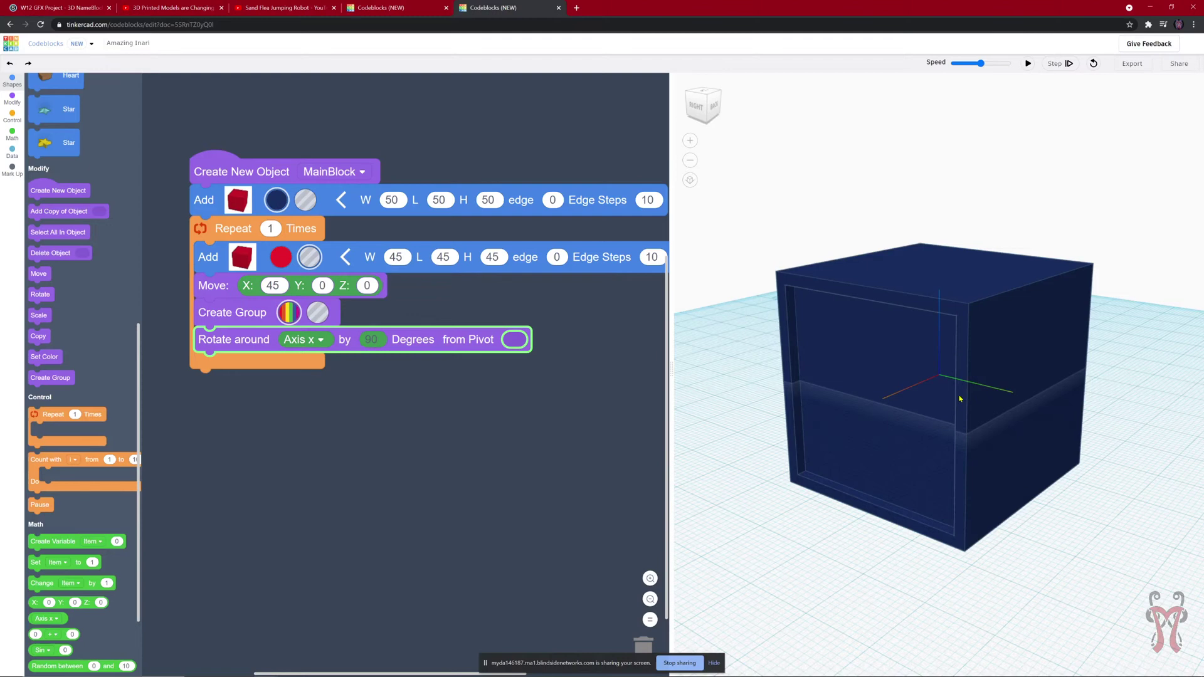
left_click(331, 339)
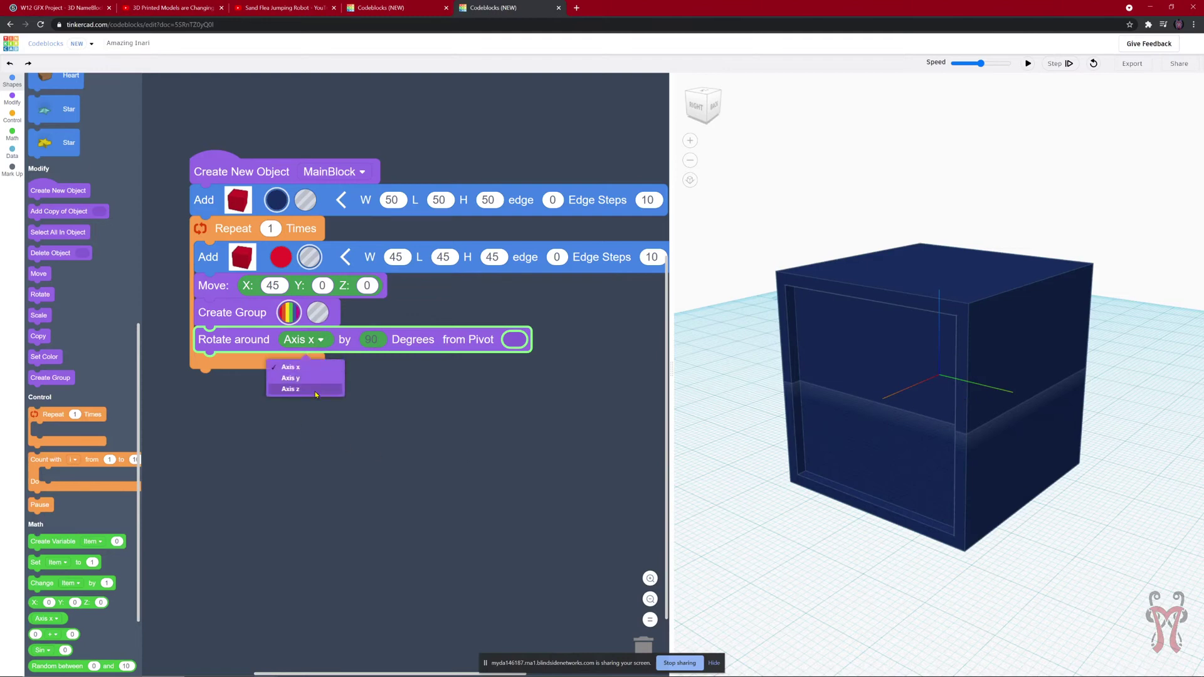
left_click(318, 392)
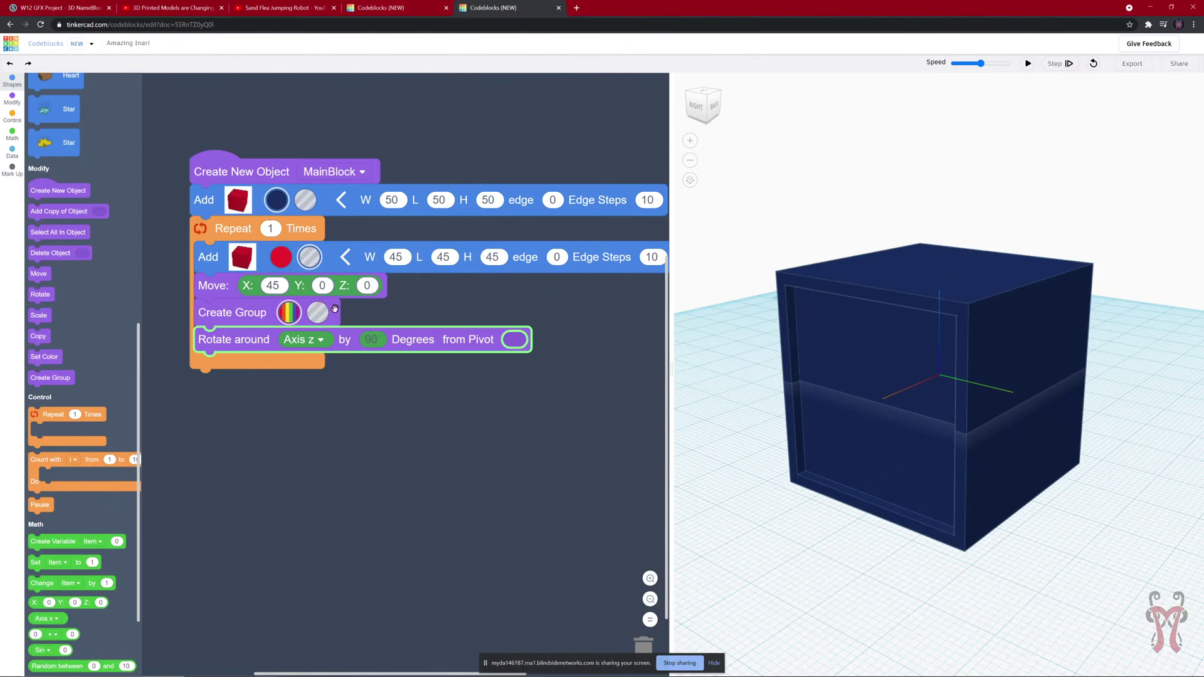
- Set the Repeat loop to 4 times, run the code and inspect the cube's side faces and top
left_click(271, 228)
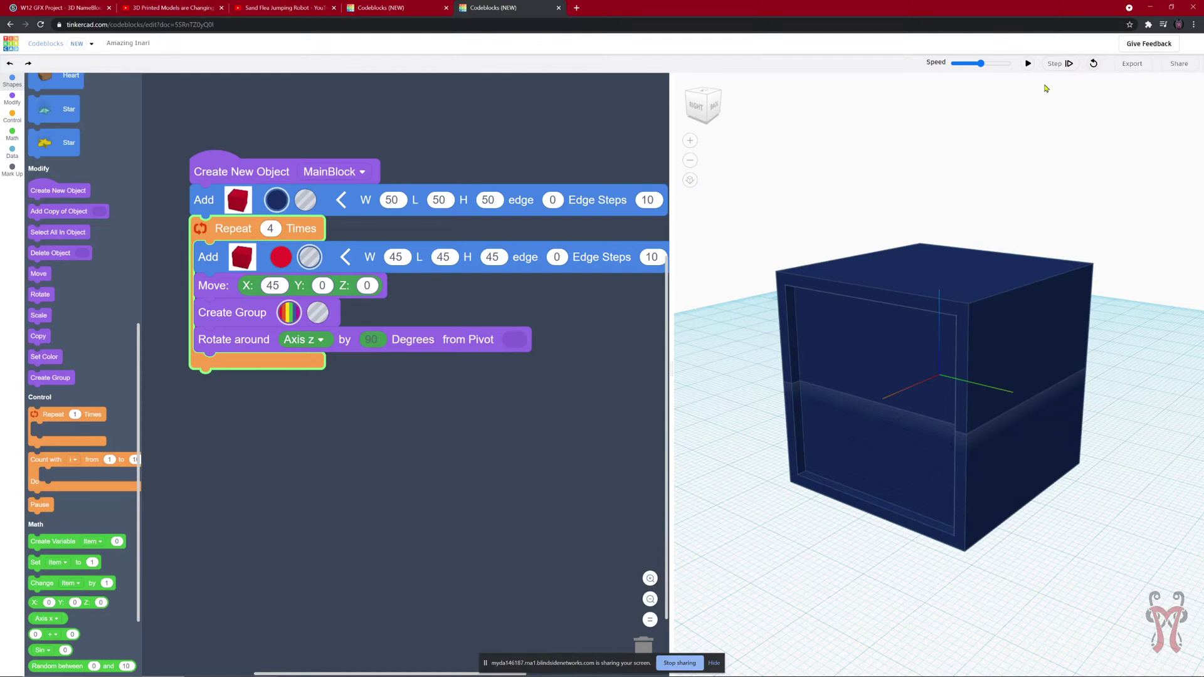
left_click(1028, 63)
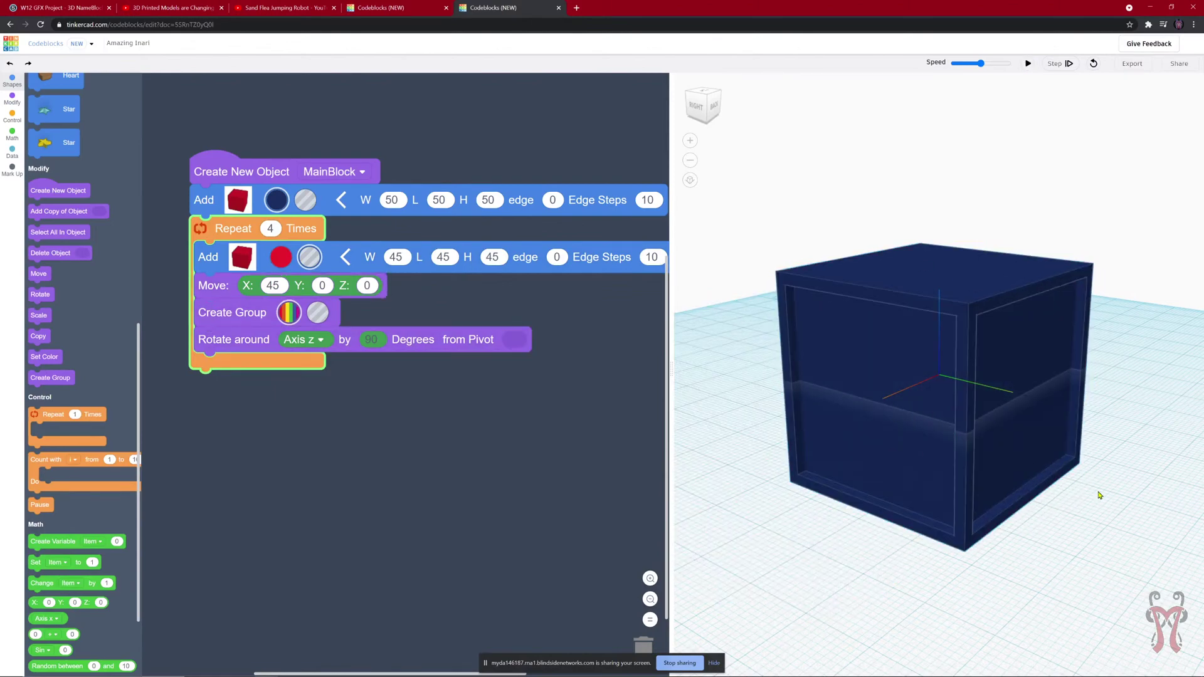
right_click_drag(1099, 495, 552, 386)
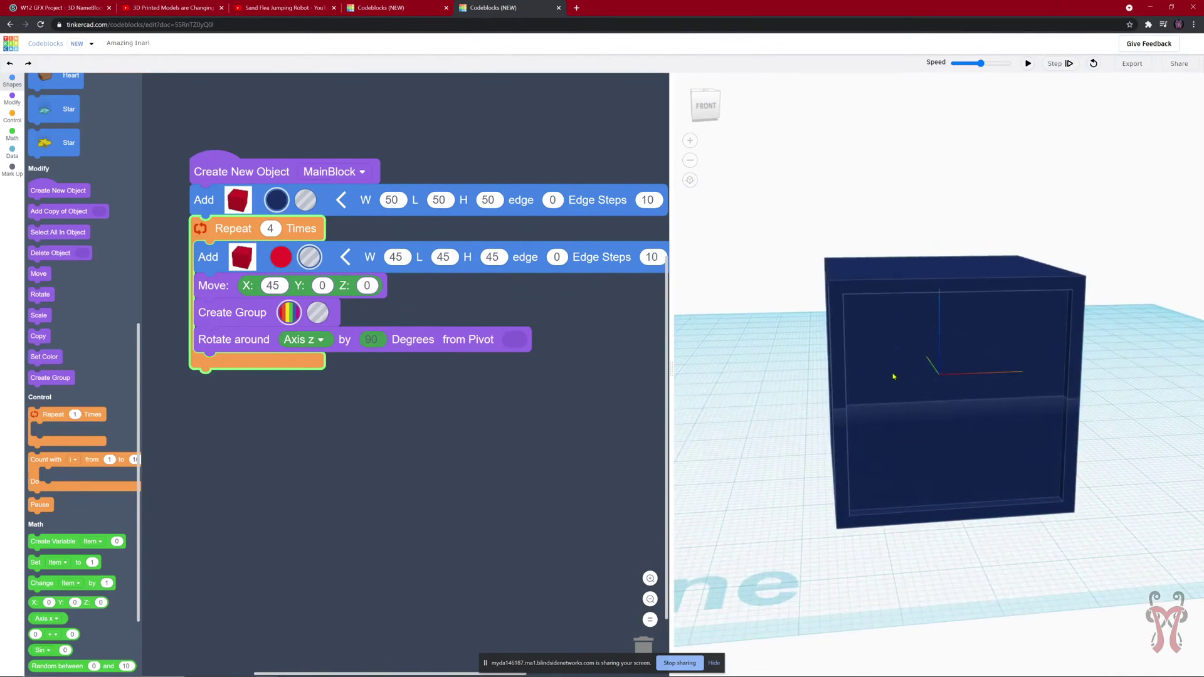
right_click_drag(893, 377, 846, 319)
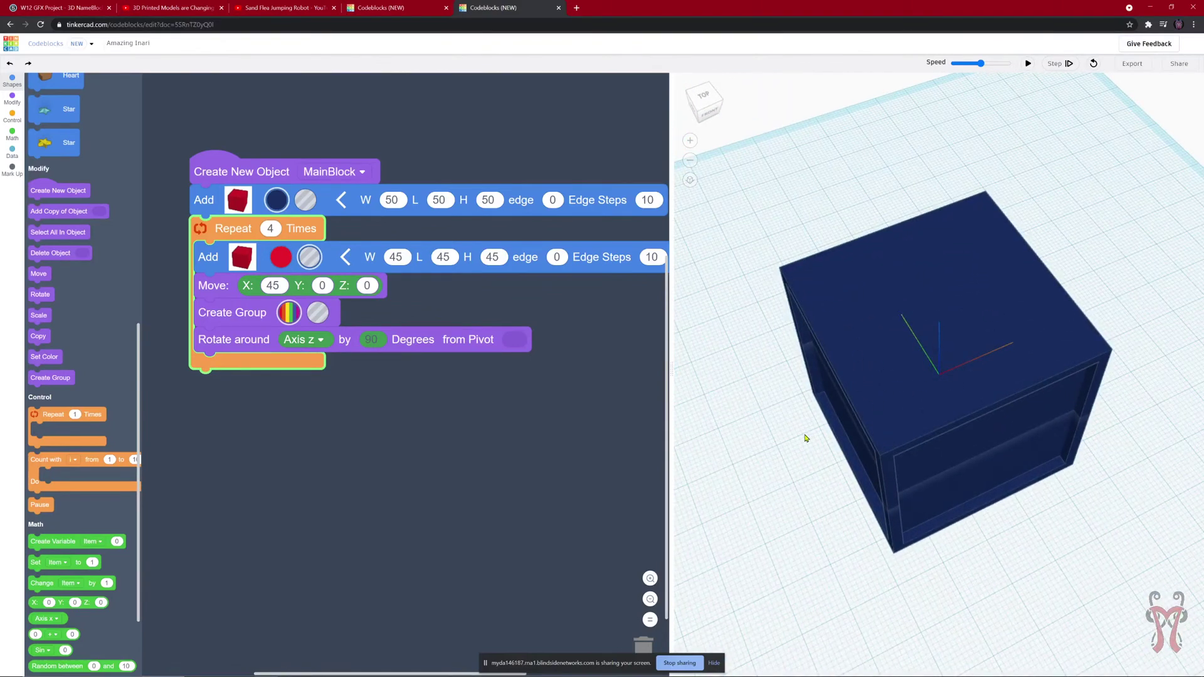
right_click_drag(806, 438, 690, 417)
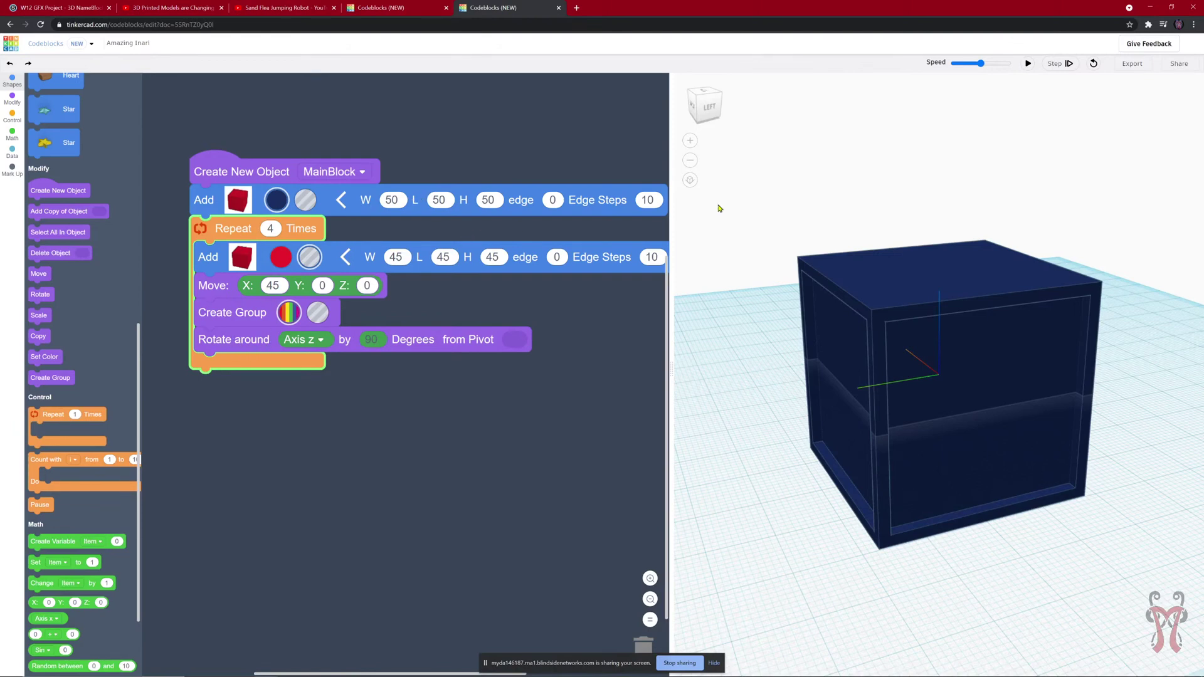
- Rerun the code and review how the loop's blocks recess each side of the cube
left_click(1028, 65)
left_click(1028, 63)
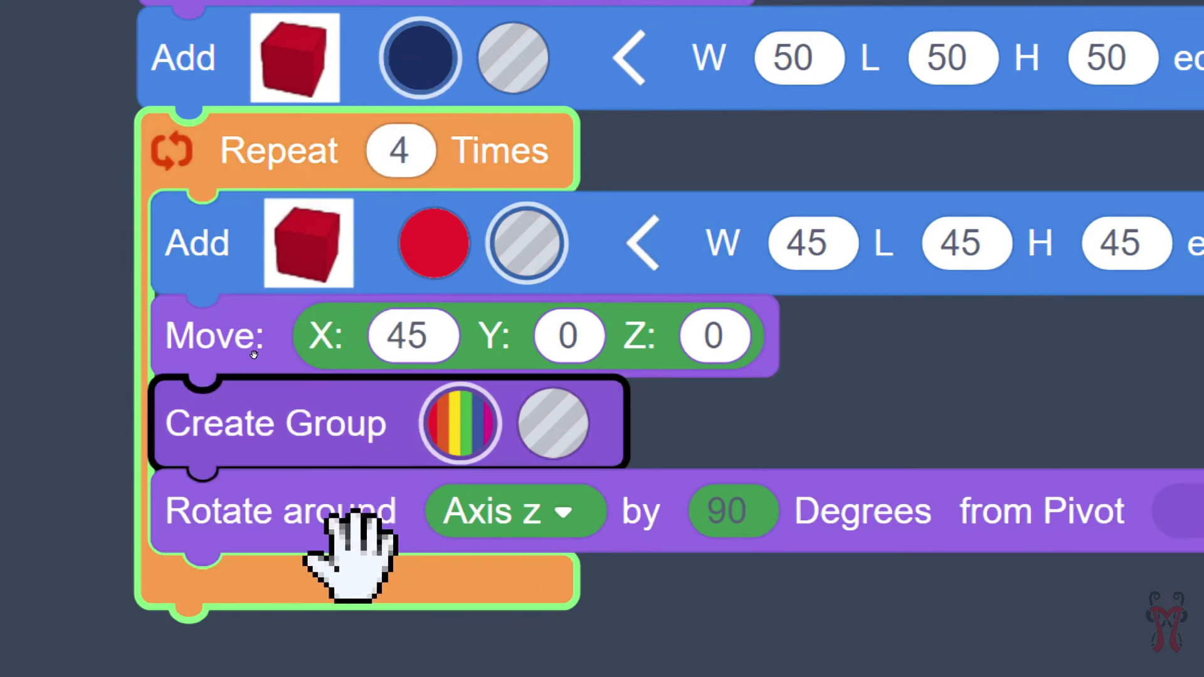
left_click(410, 154)
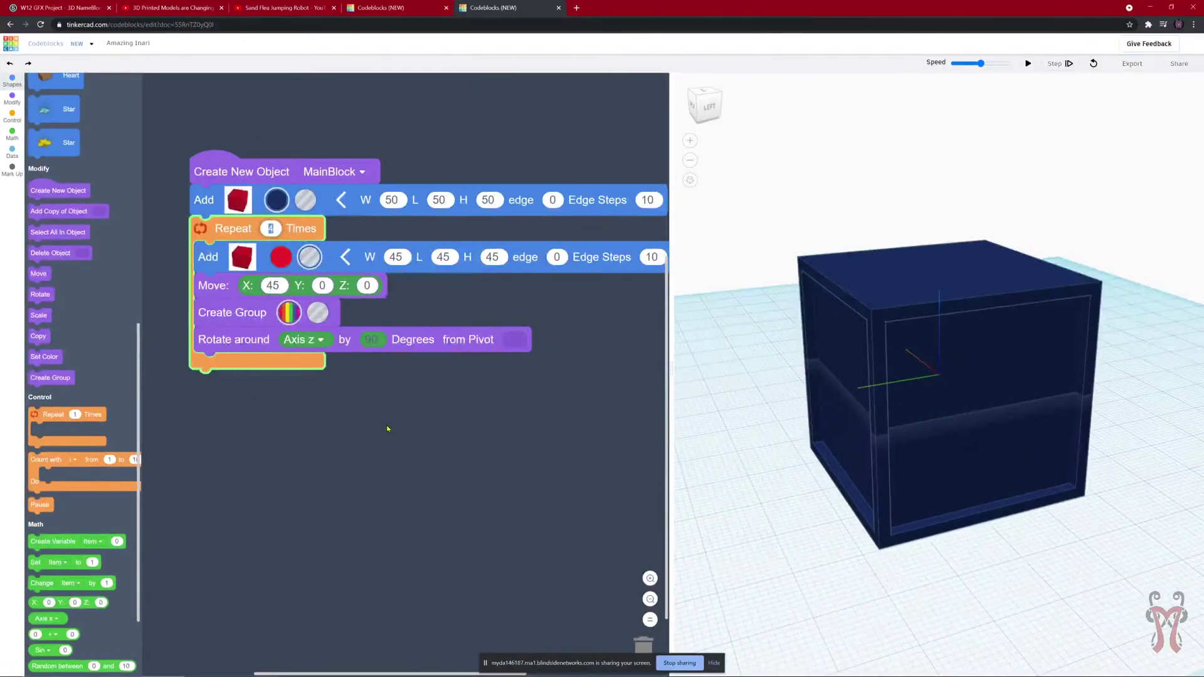
left_click(401, 424)
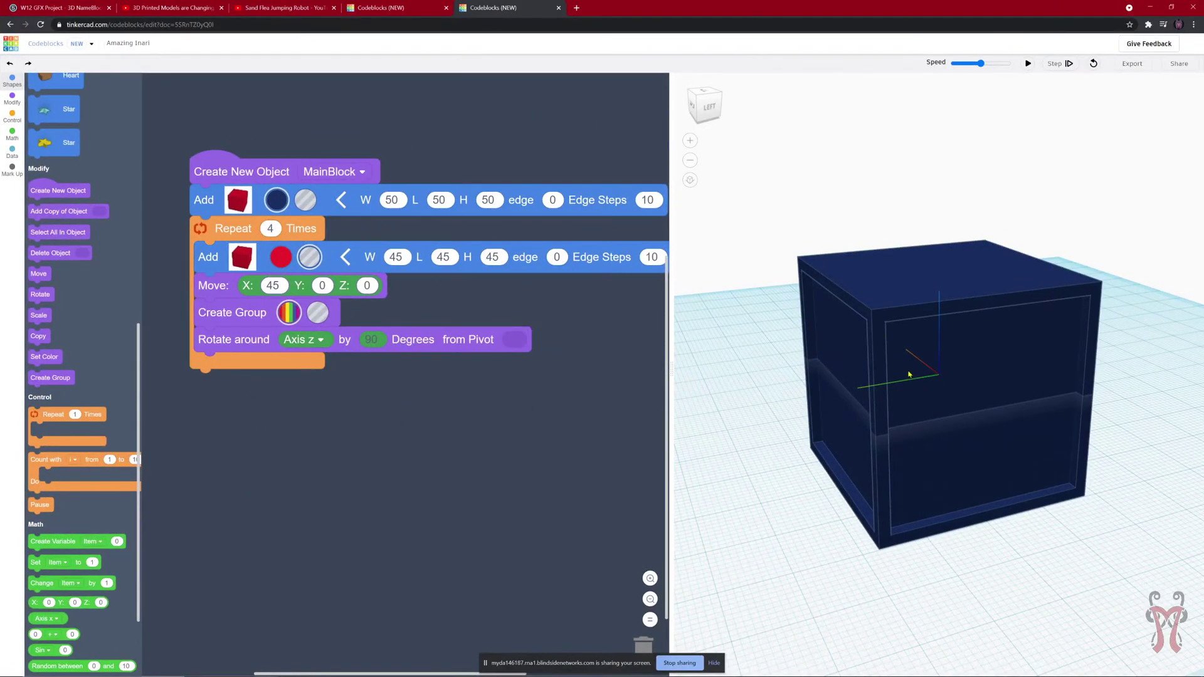
left_click_drag(930, 379, 795, 389)
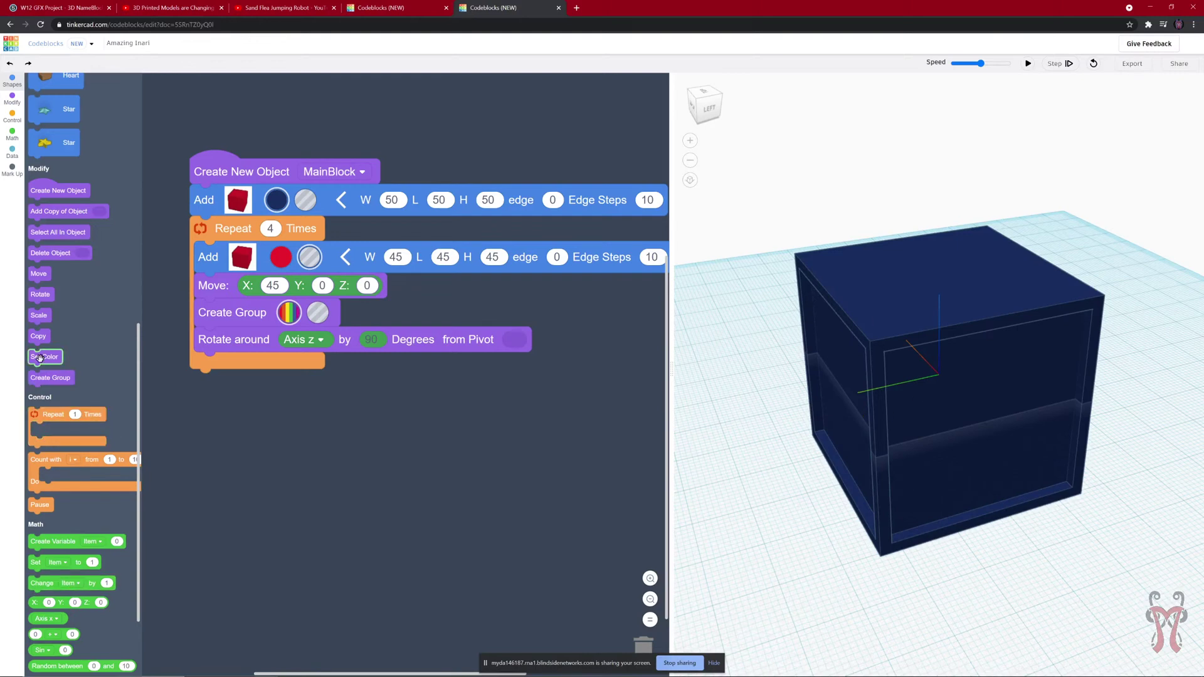
- Attach an Axis x Rotate block beneath the loop, followed by a duplicate of the loop set to repeat 2 times
left_click_drag(41, 296, 234, 377)
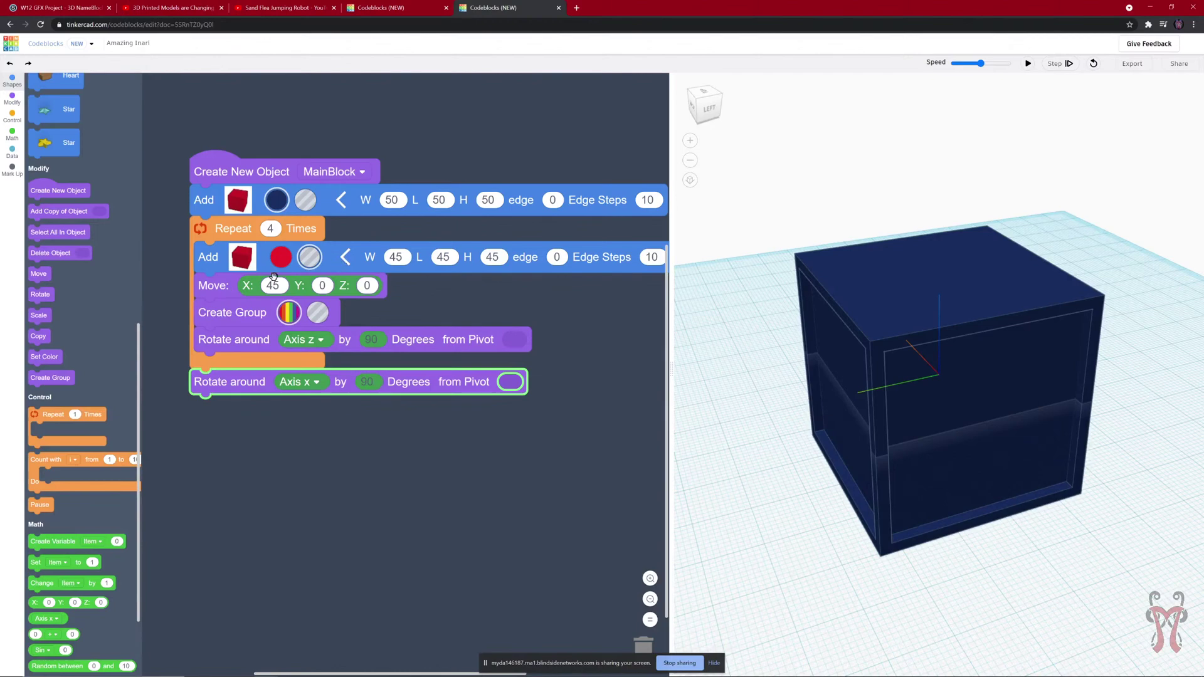
right_click(218, 233)
left_click(235, 239)
left_click_drag(262, 274, 202, 409)
type("2")
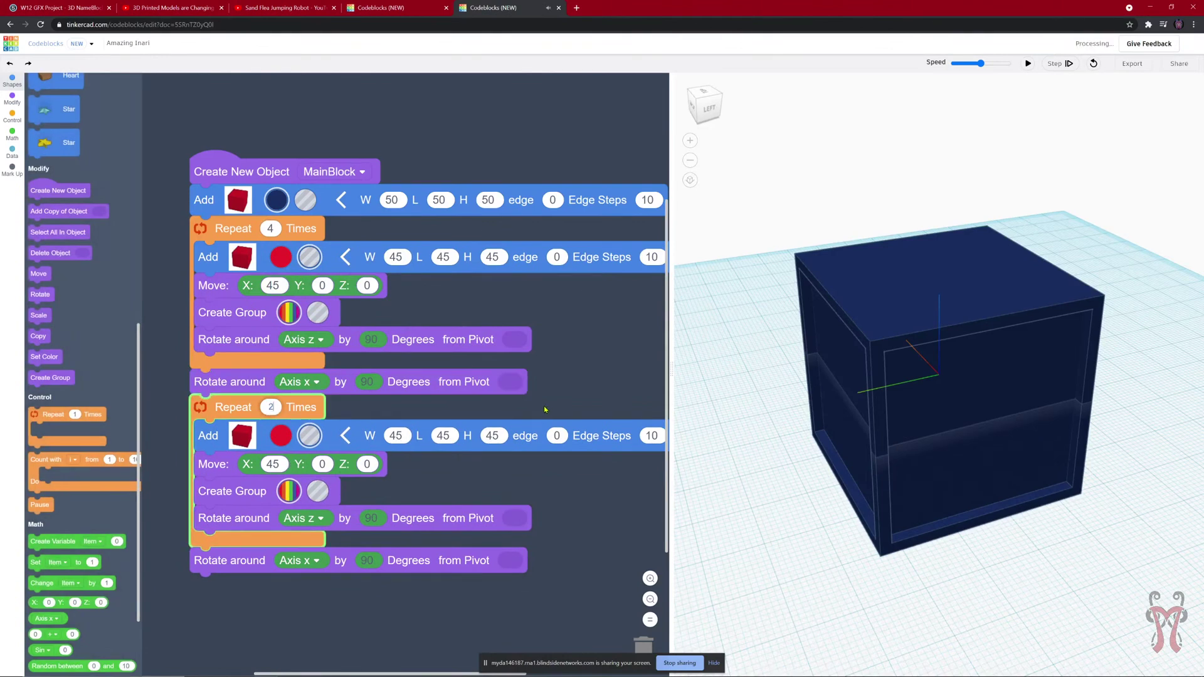
- Set the Axis z rotation inside the second Repeat loop to 180 degrees
left_click(302, 530)
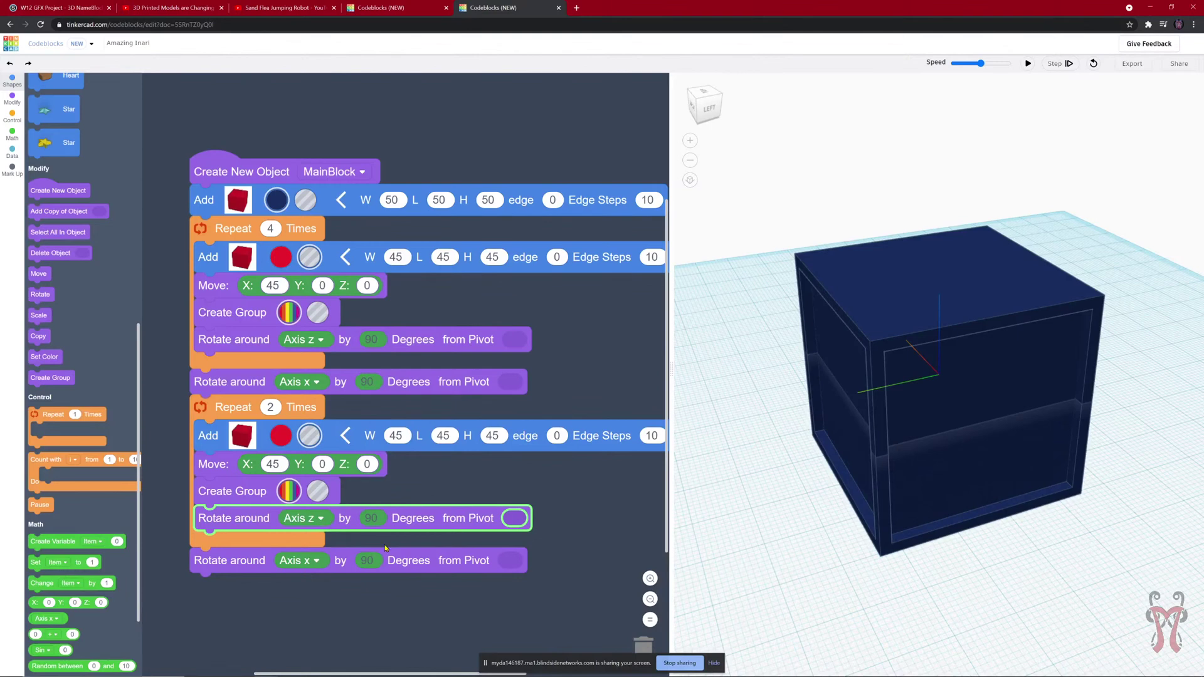
left_click(375, 518)
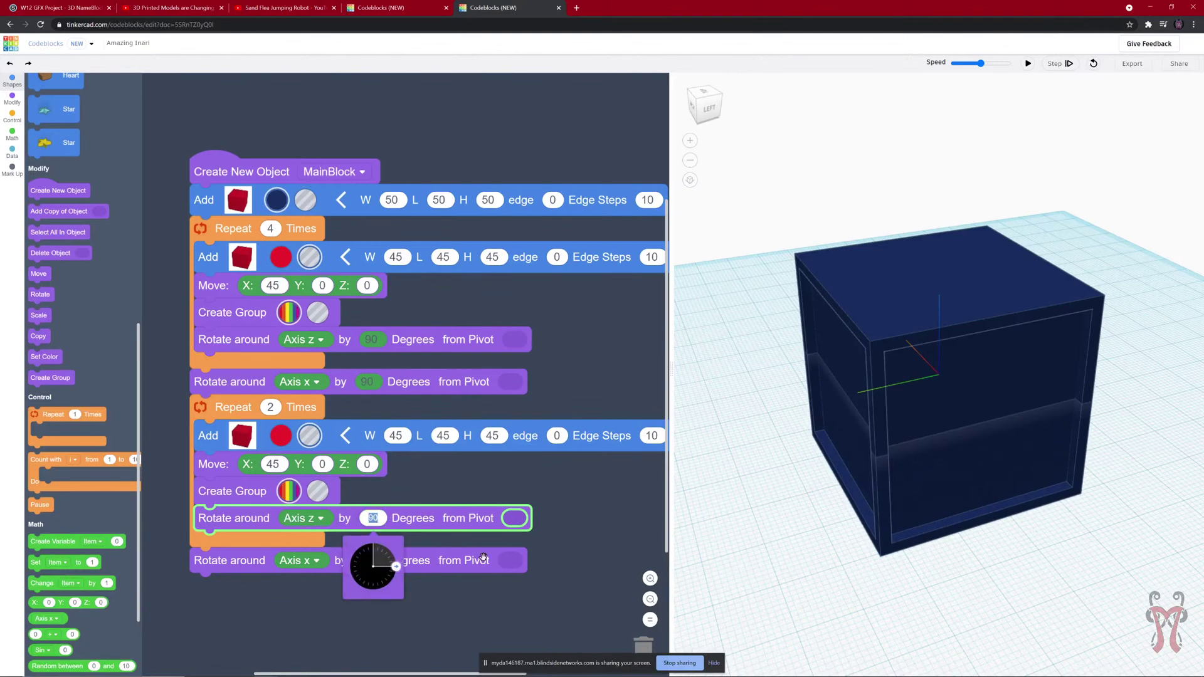
type("180")
key("Return")
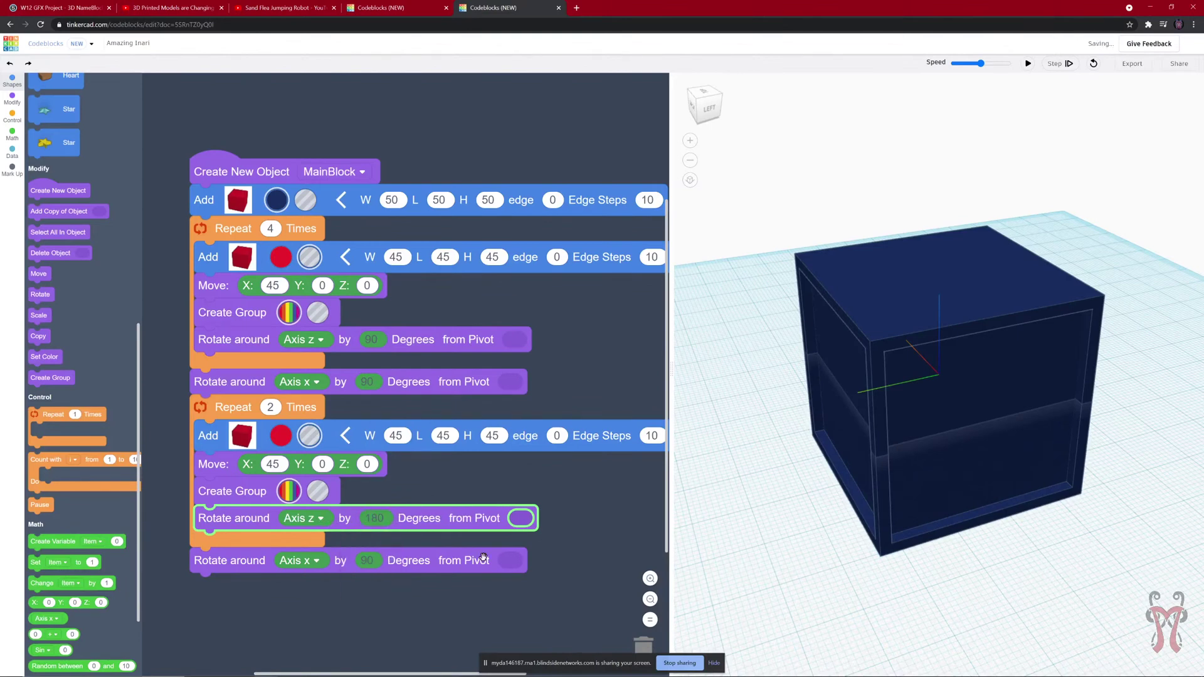
- Delete the surplus Rotate block beneath the second loop, run the code and inspect the cube's faces
left_click(231, 563)
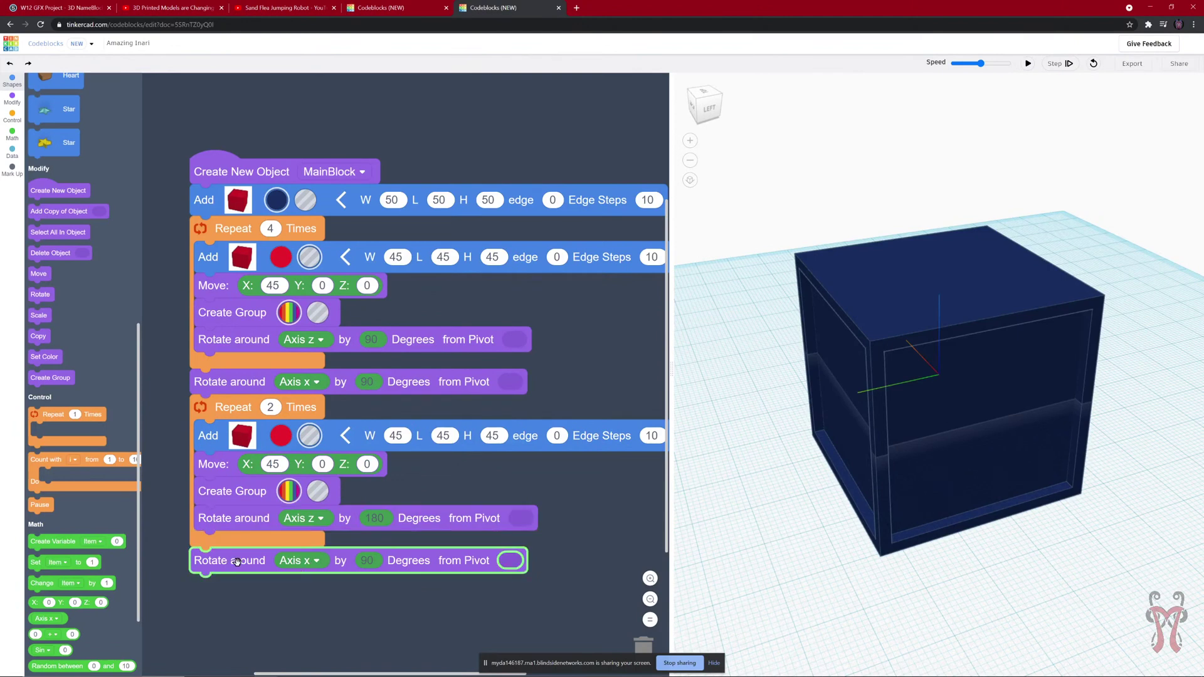
left_click_drag(241, 562, 641, 654)
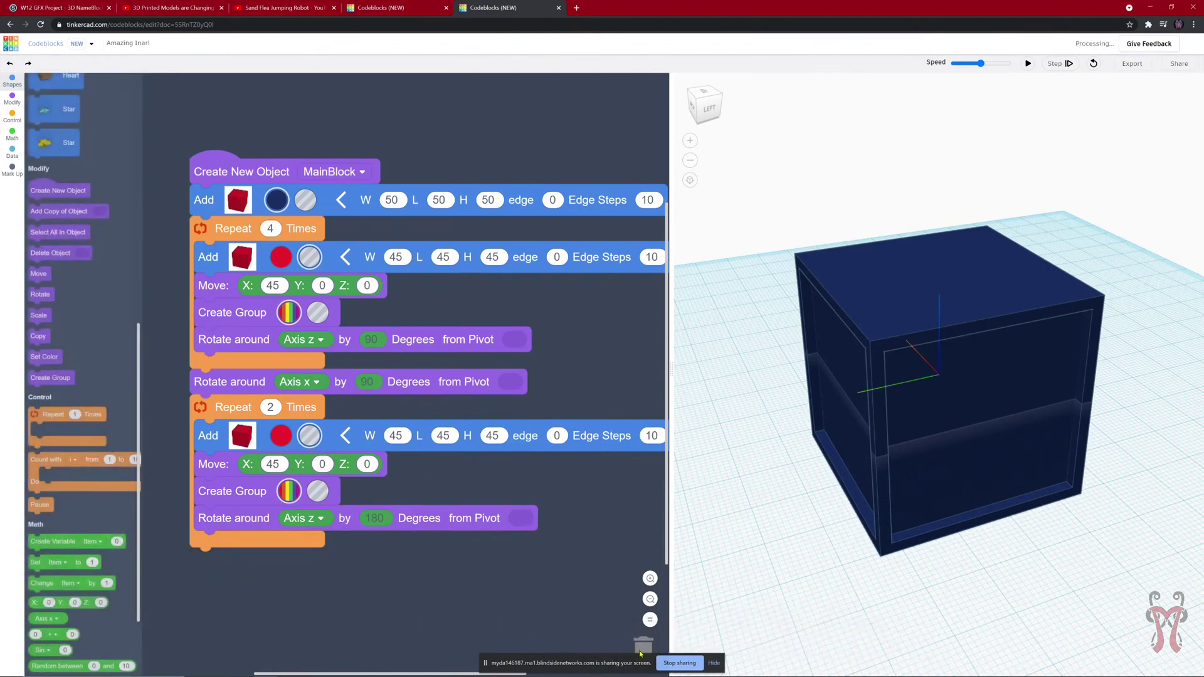
left_click(1029, 63)
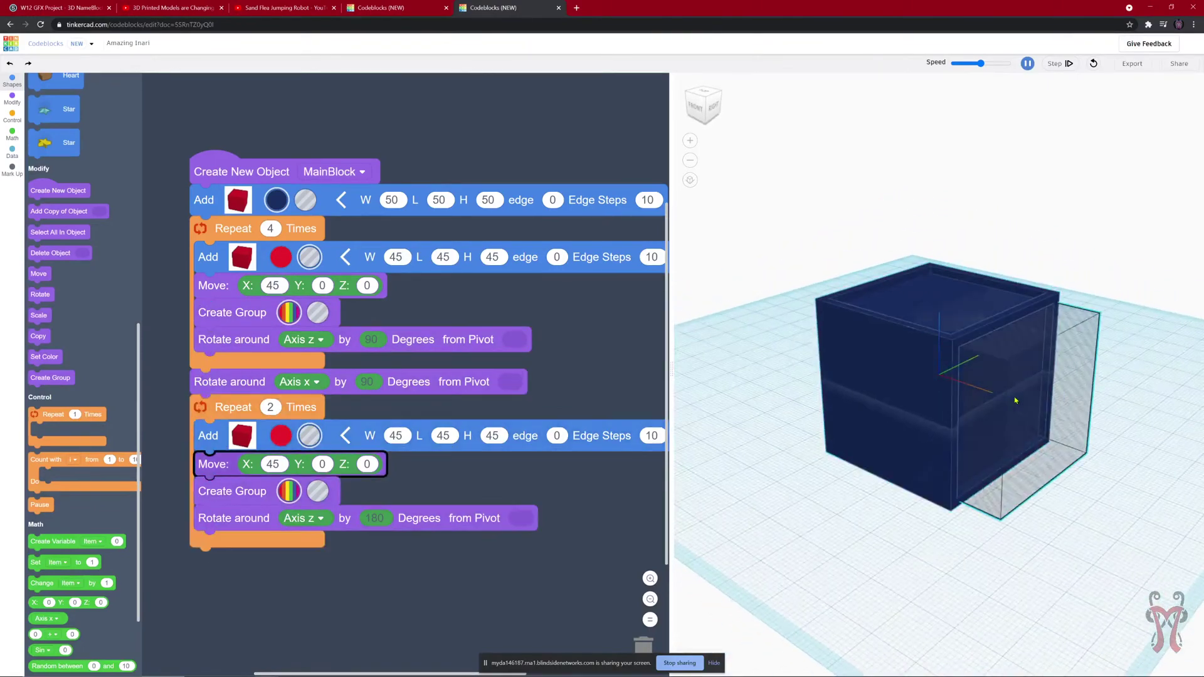
right_click_drag(956, 393, 901, 394)
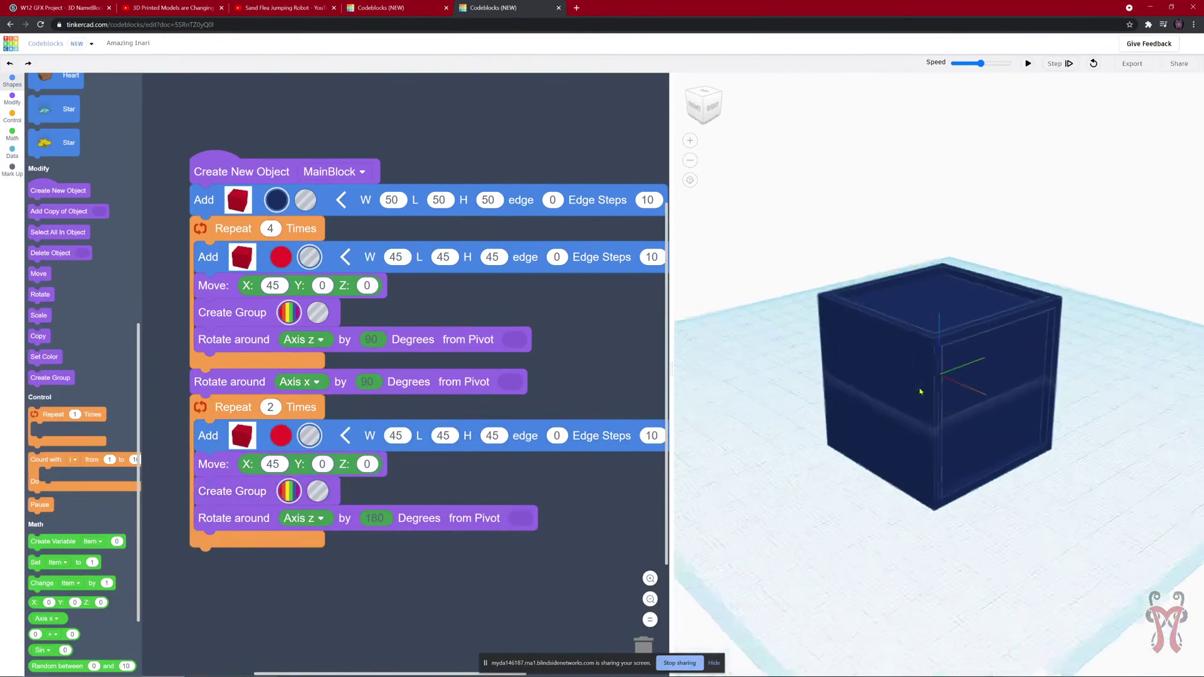
- Change the Rotate block between the two loops to Axis y, run the code and pause it after that rotation
left_click(306, 384)
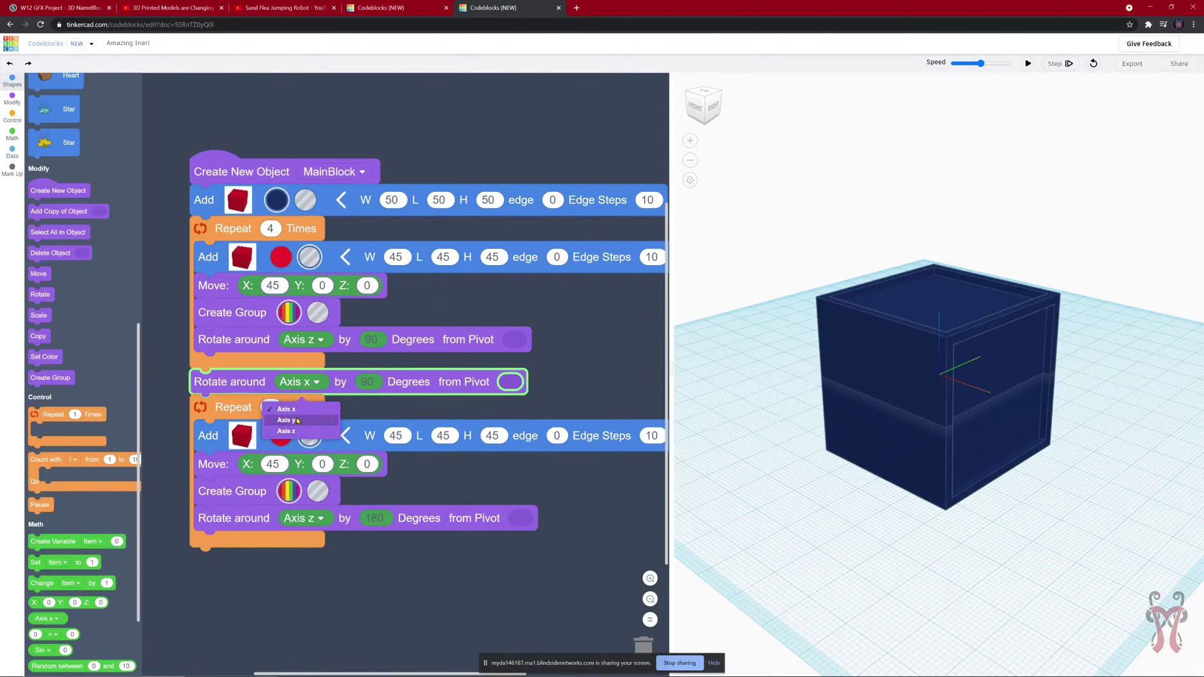
left_click(298, 420)
left_click(1028, 63)
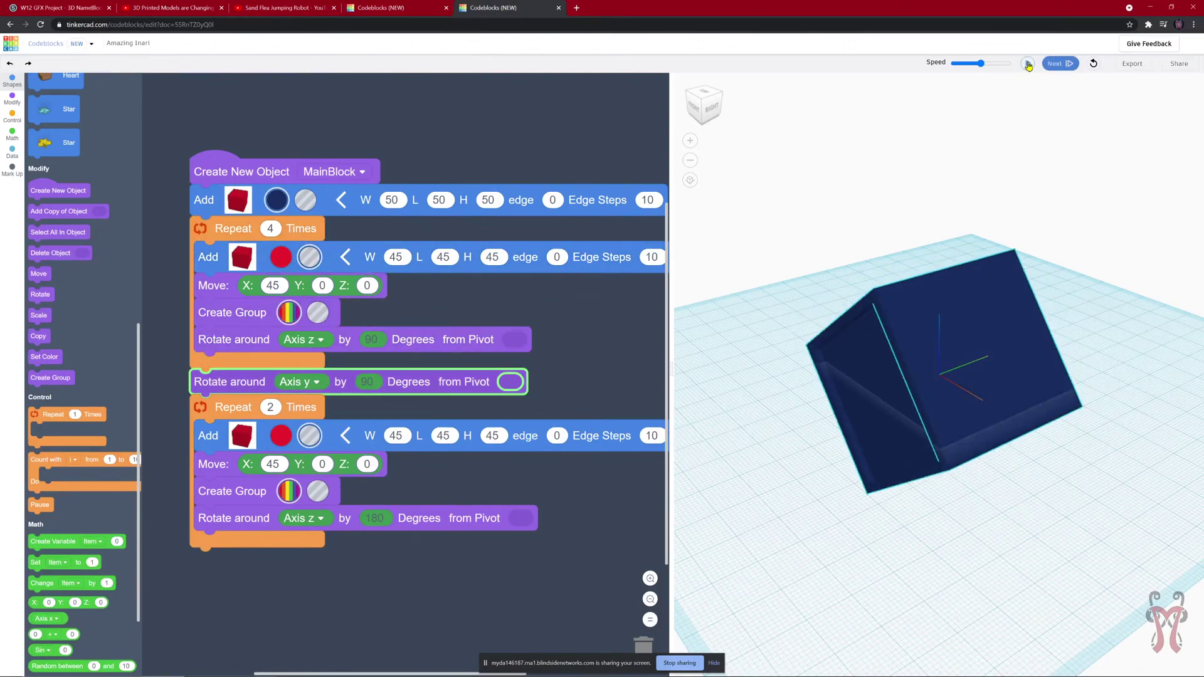
left_click(1028, 64)
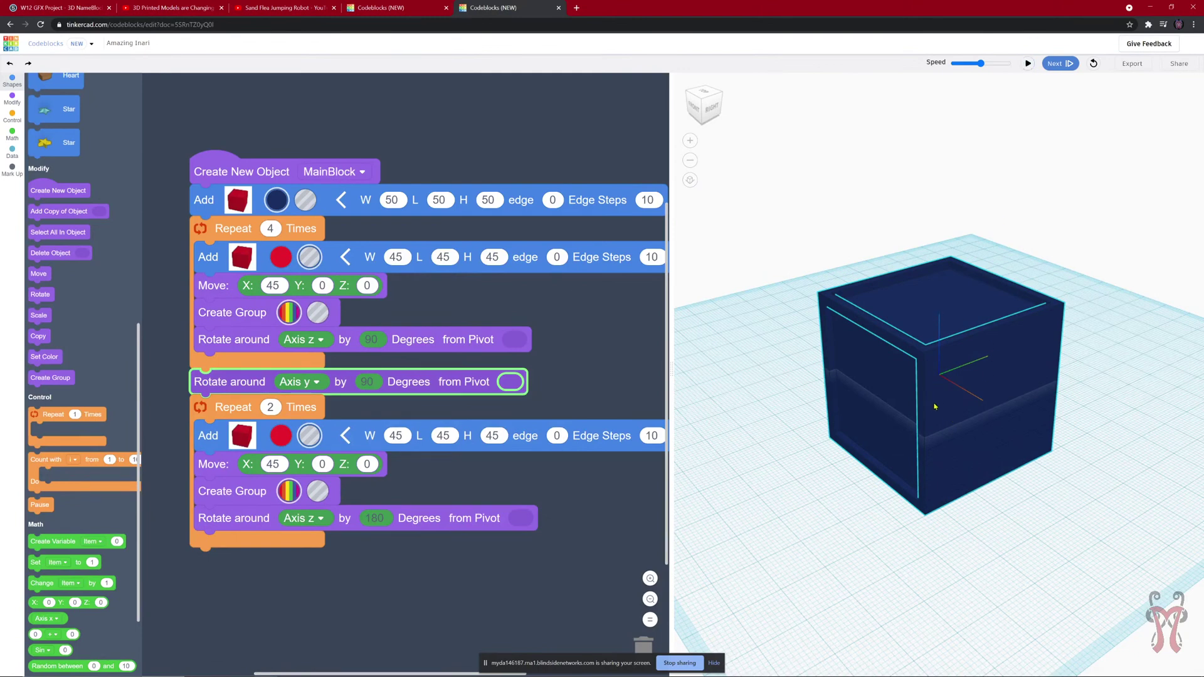
- Step through the blocks of the second Repeat loop one at a time and inspect the recesses on the cube's faces
left_click(1058, 63)
left_click(1059, 64)
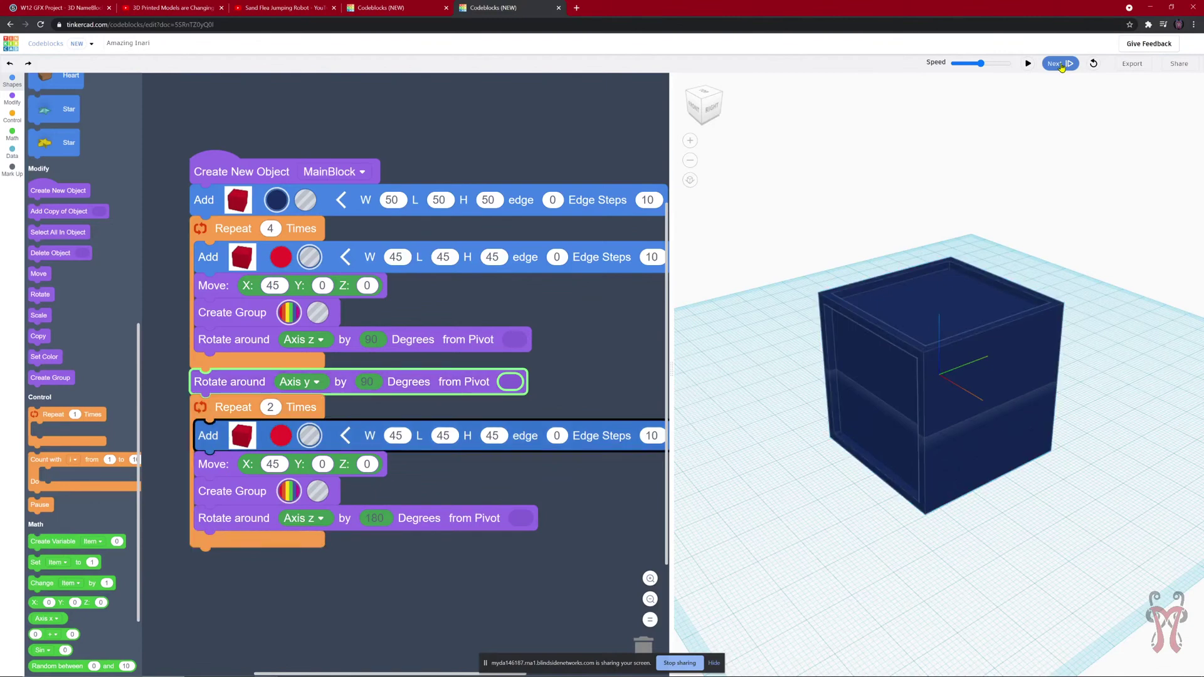
left_click(1060, 65)
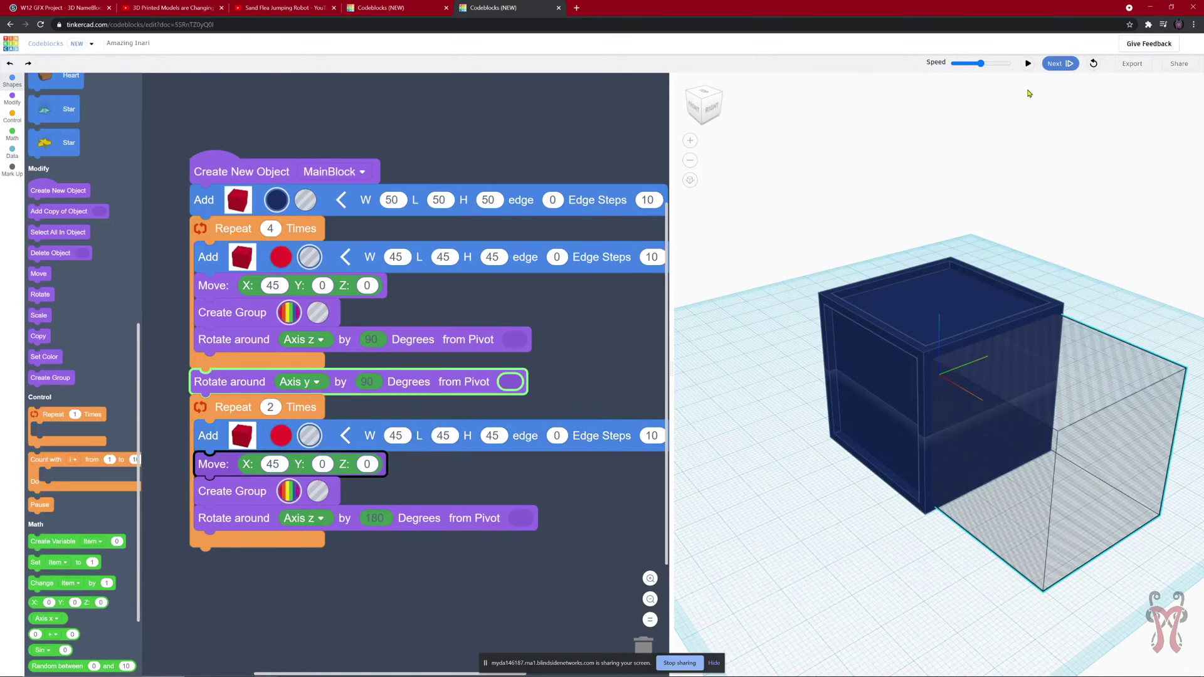
left_click(1059, 65)
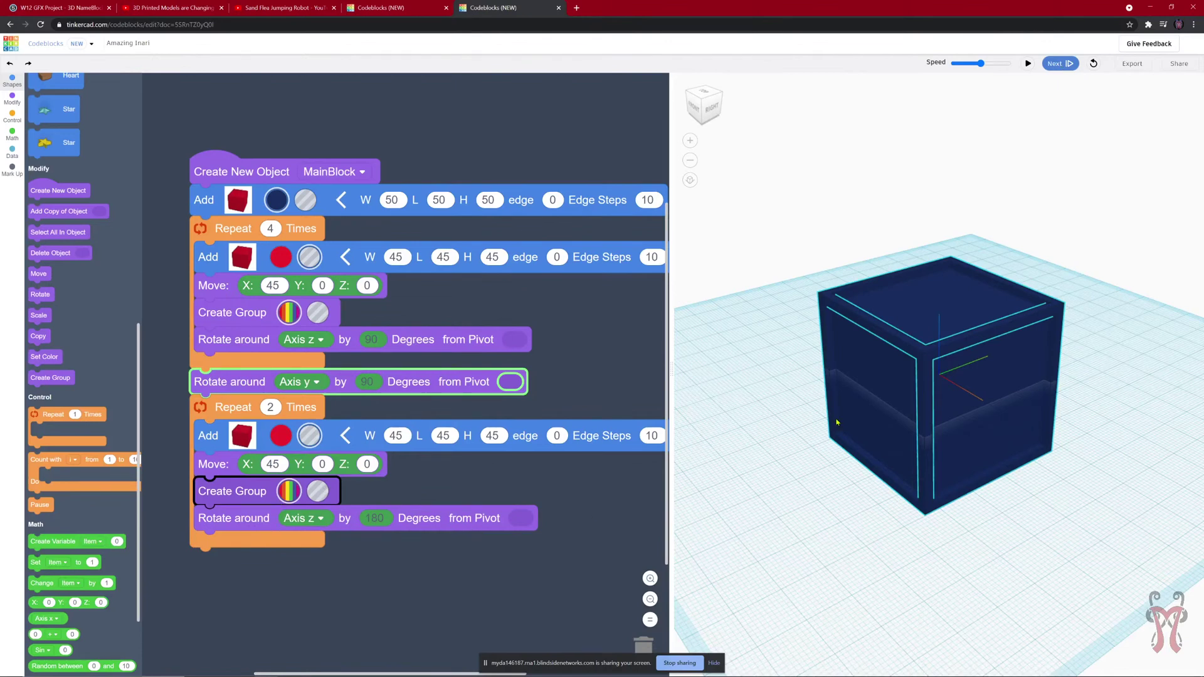
left_click(1066, 66)
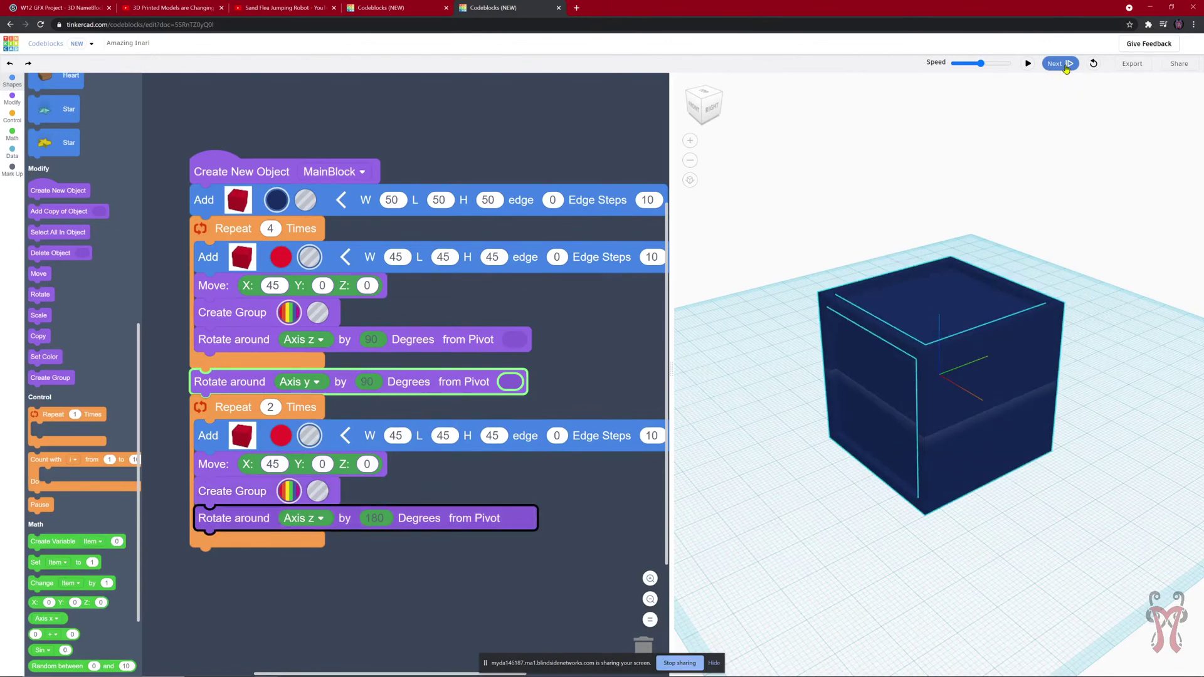
left_click(1067, 65)
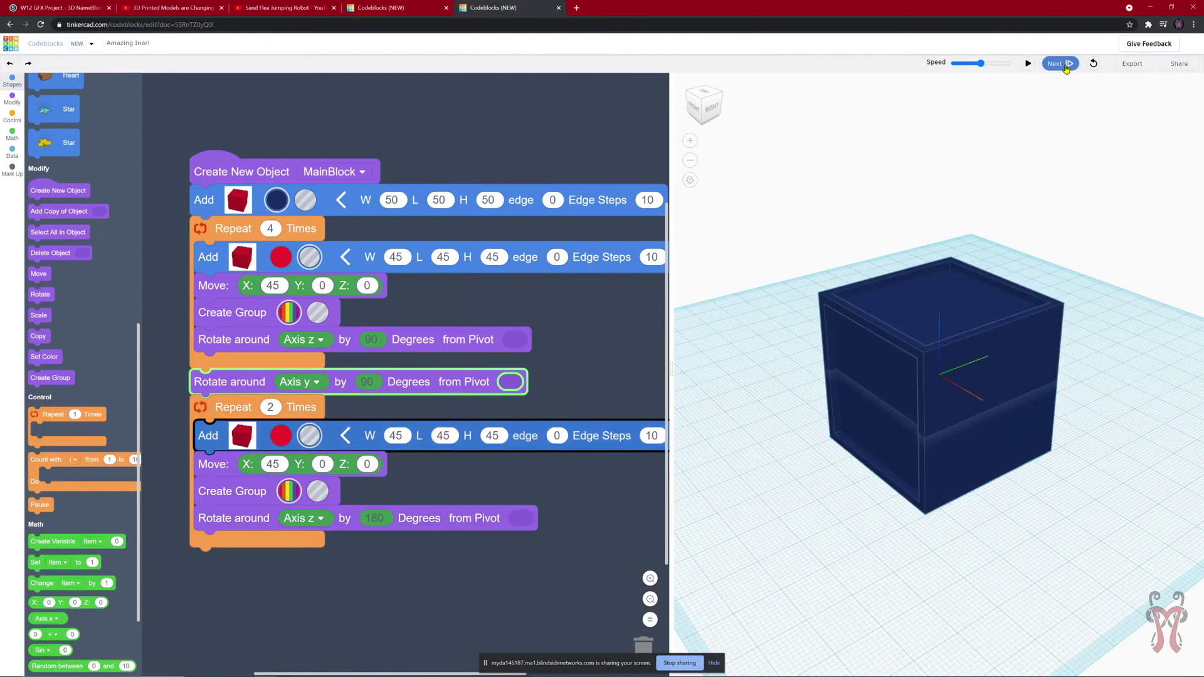
left_click(1066, 66)
left_click(1067, 65)
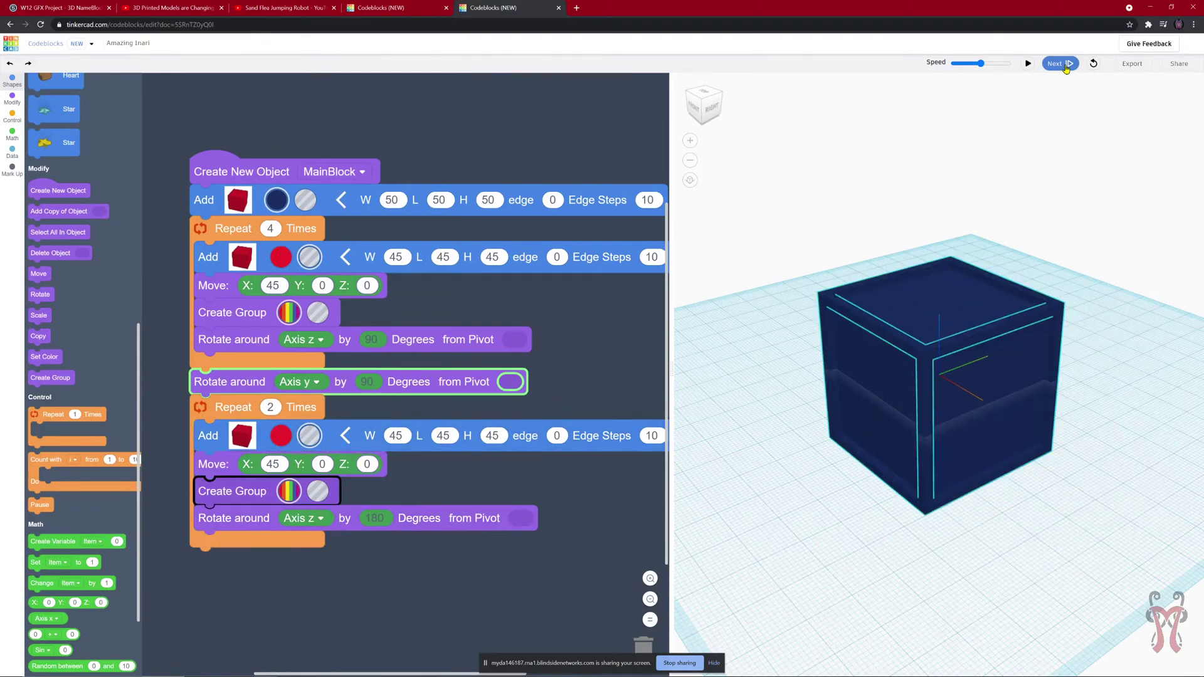
left_click(1067, 67)
right_click_drag(1082, 471, 939, 310)
scroll(813, 482, "up", 3)
right_click_drag(847, 309, 871, 358)
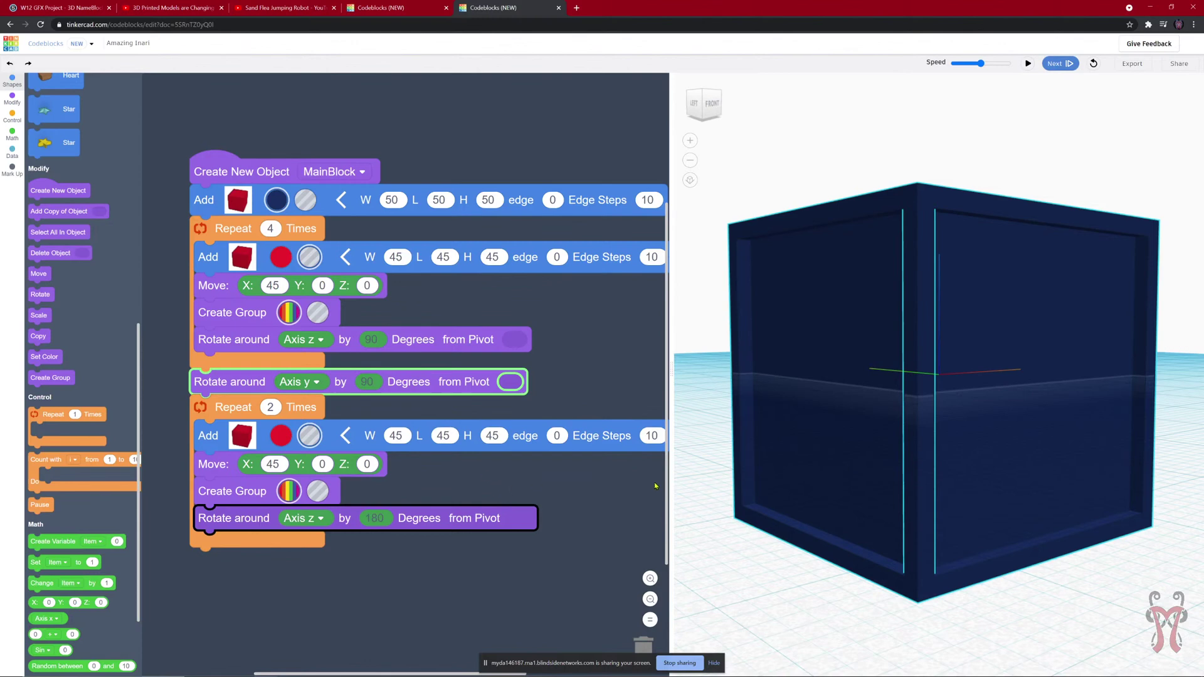
- Add a separate Create New Object block below the MainBlock code and rename its variable to letters
scroll(589, 499, "down", 4)
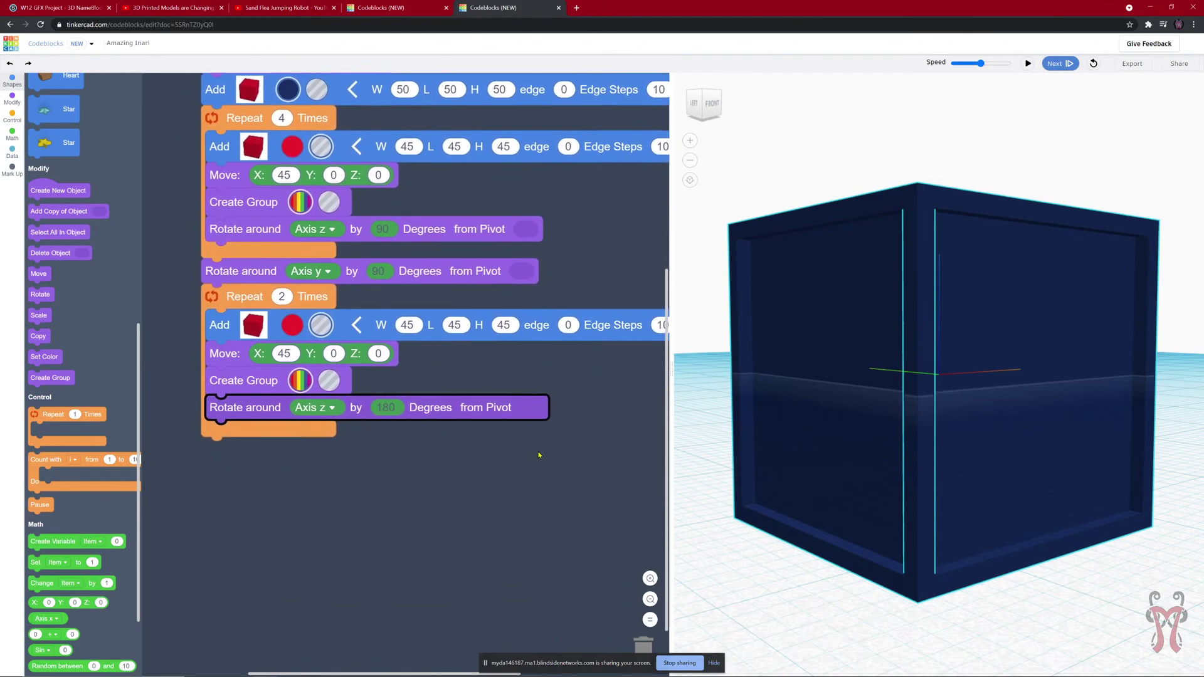
scroll(477, 464, "down", 1)
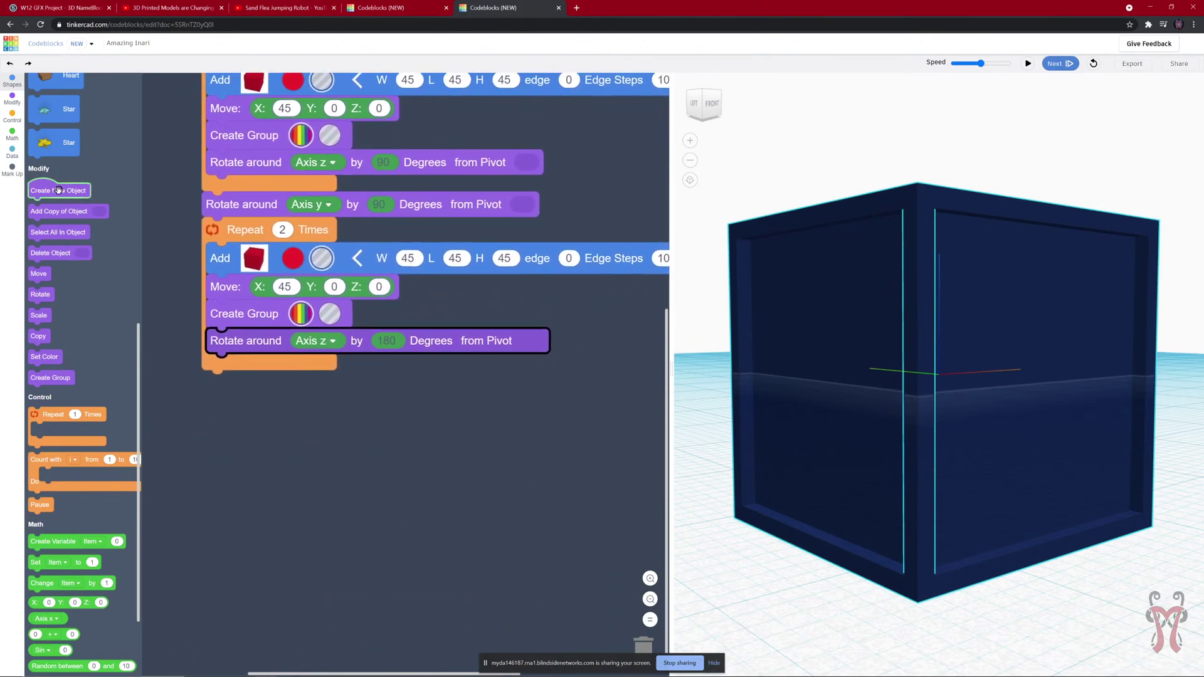
left_click_drag(58, 192, 237, 419)
left_click(343, 415)
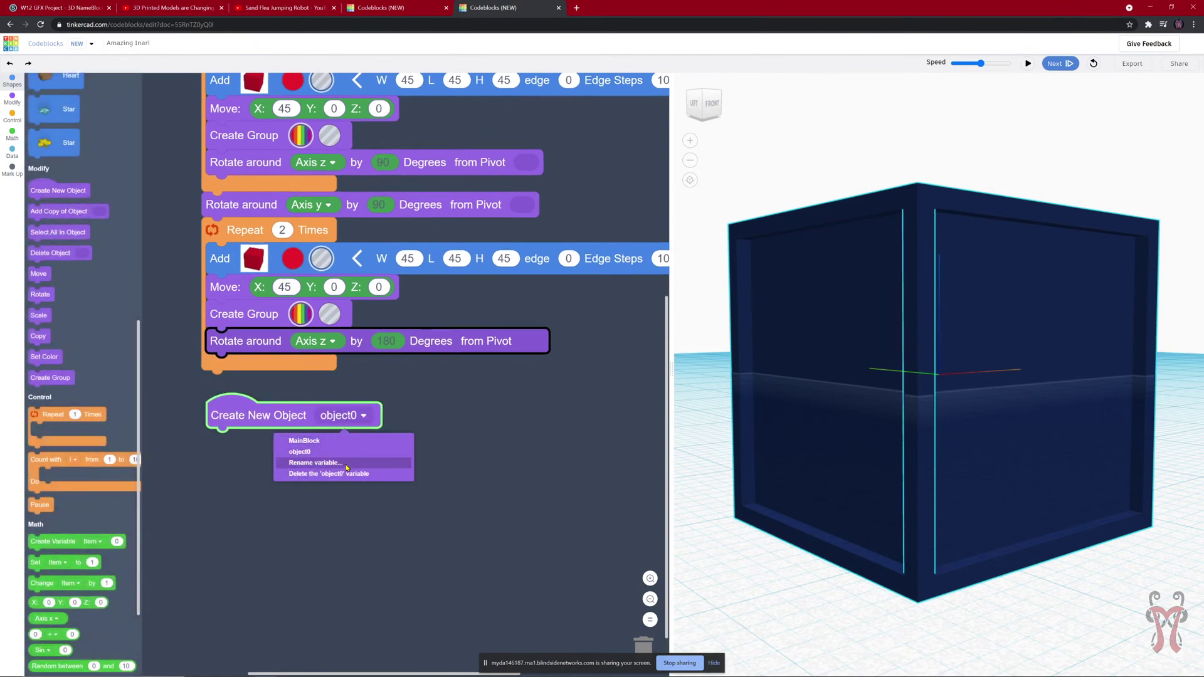
left_click(326, 463)
type("letter")
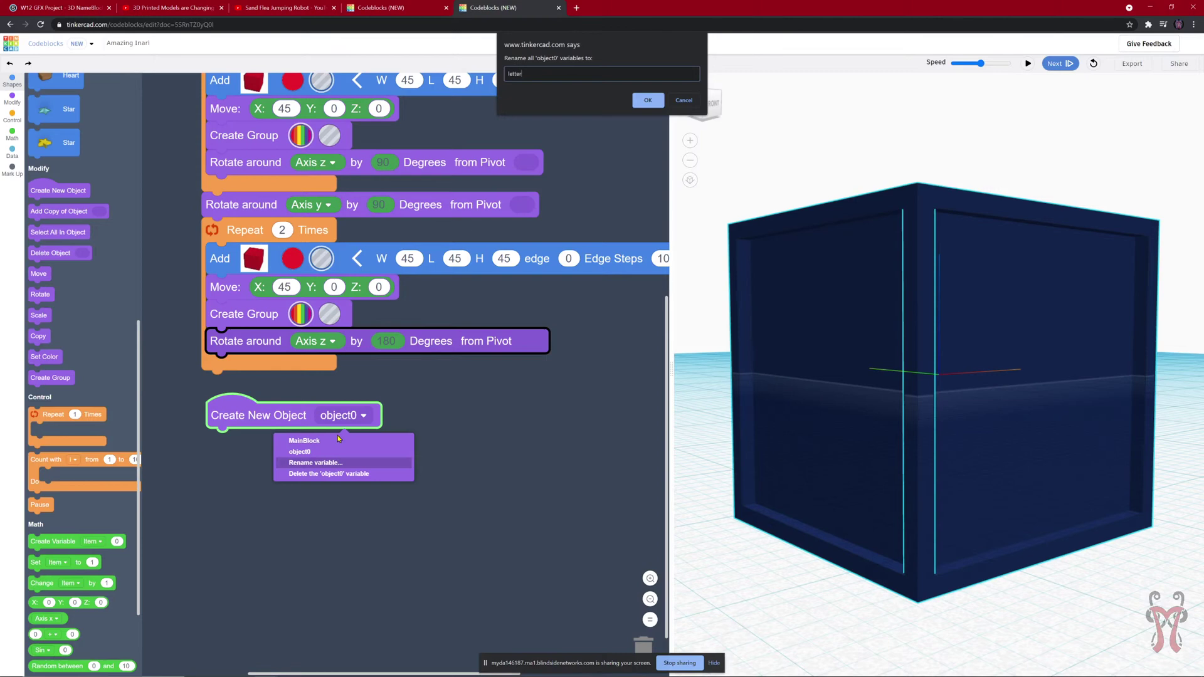
type("s")
key("Return")
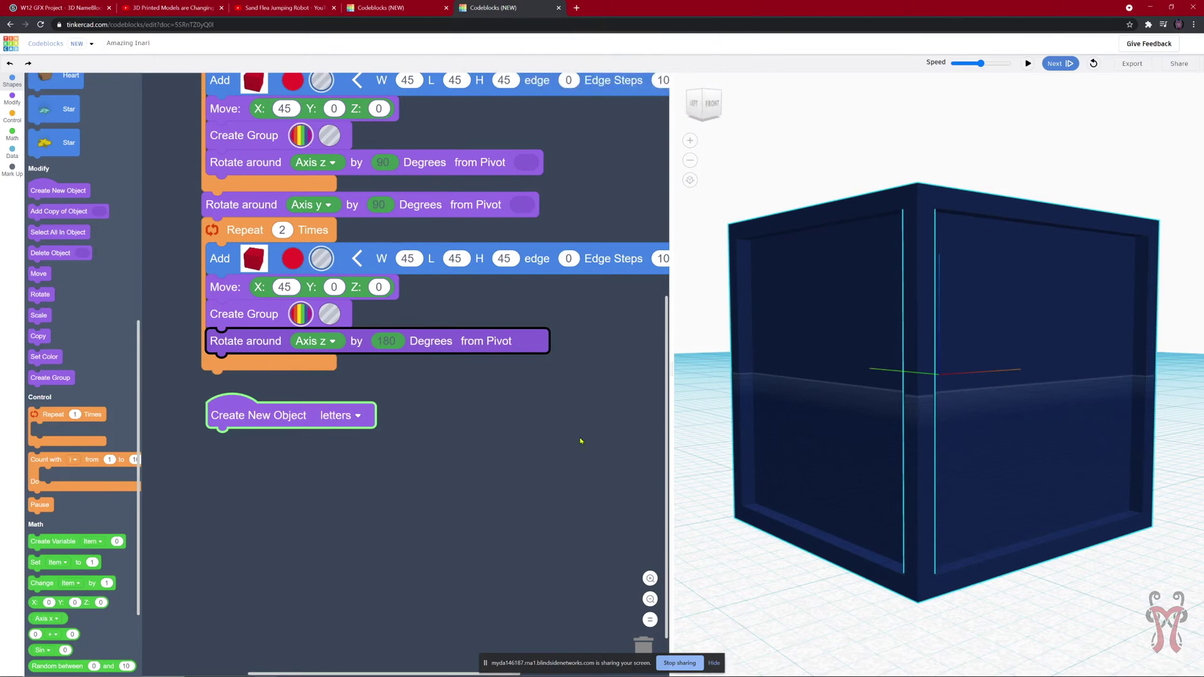
- Attach a Text shape to the letters object, with the text Z and height H set to 50
scroll(454, 439, "down", 1)
scroll(133, 343, "up", 8)
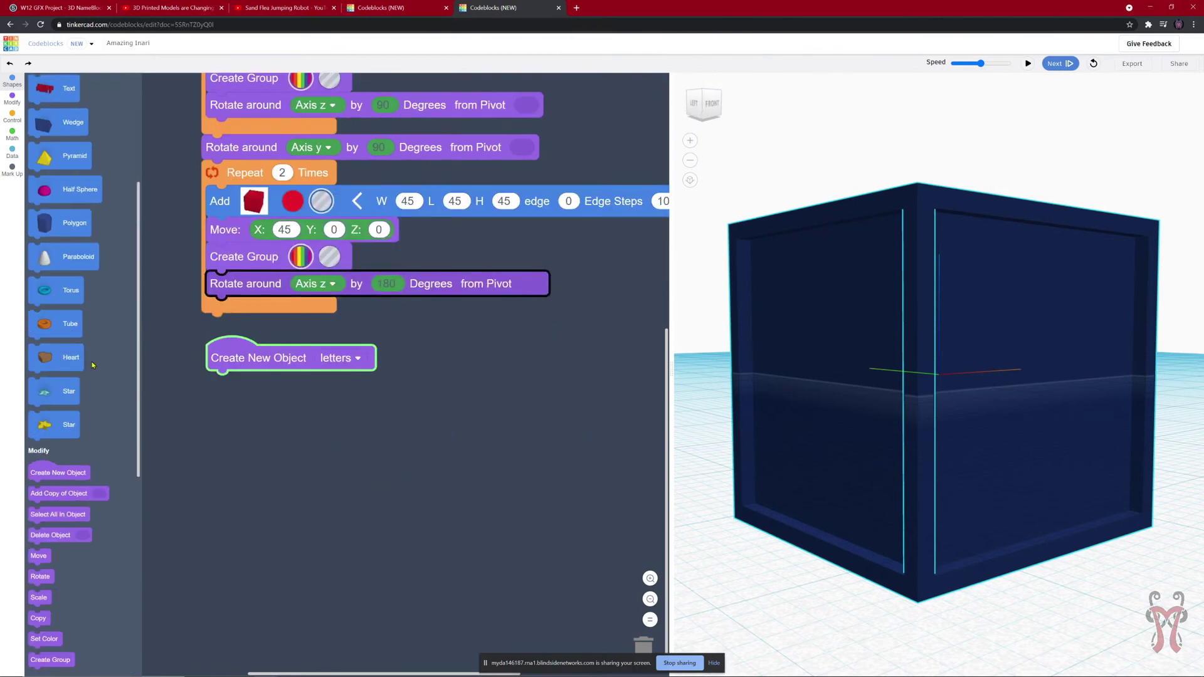
left_click_drag(62, 312, 266, 409)
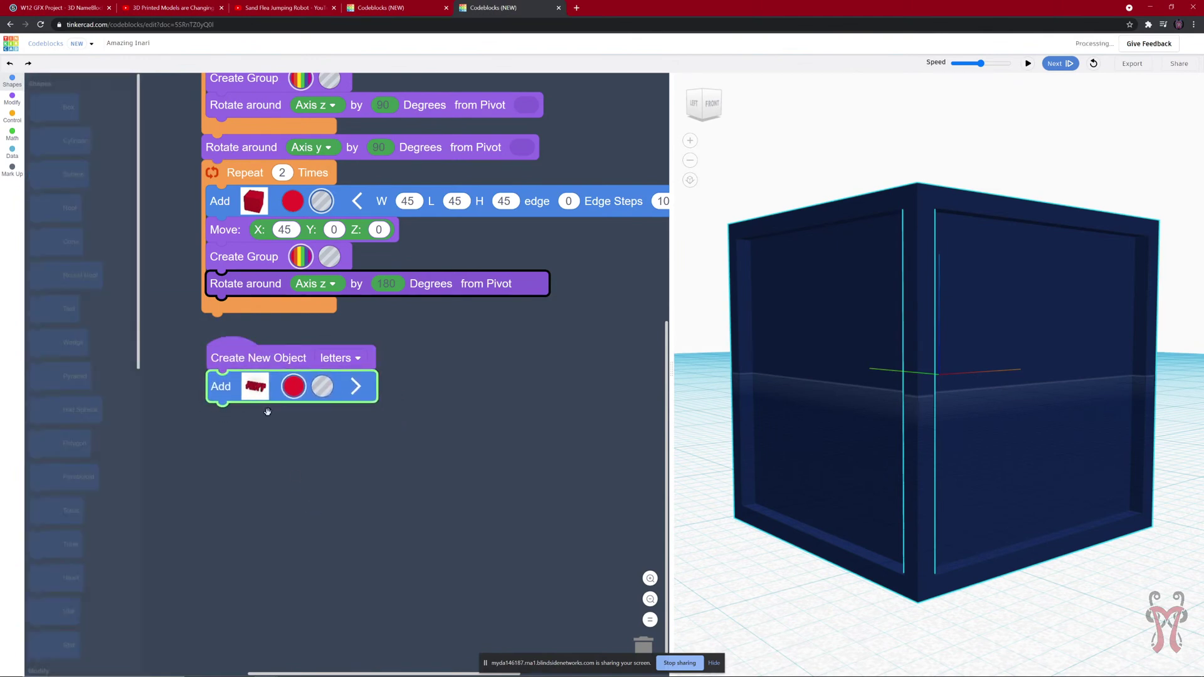
scroll(436, 452, "down", 1)
left_click(357, 355)
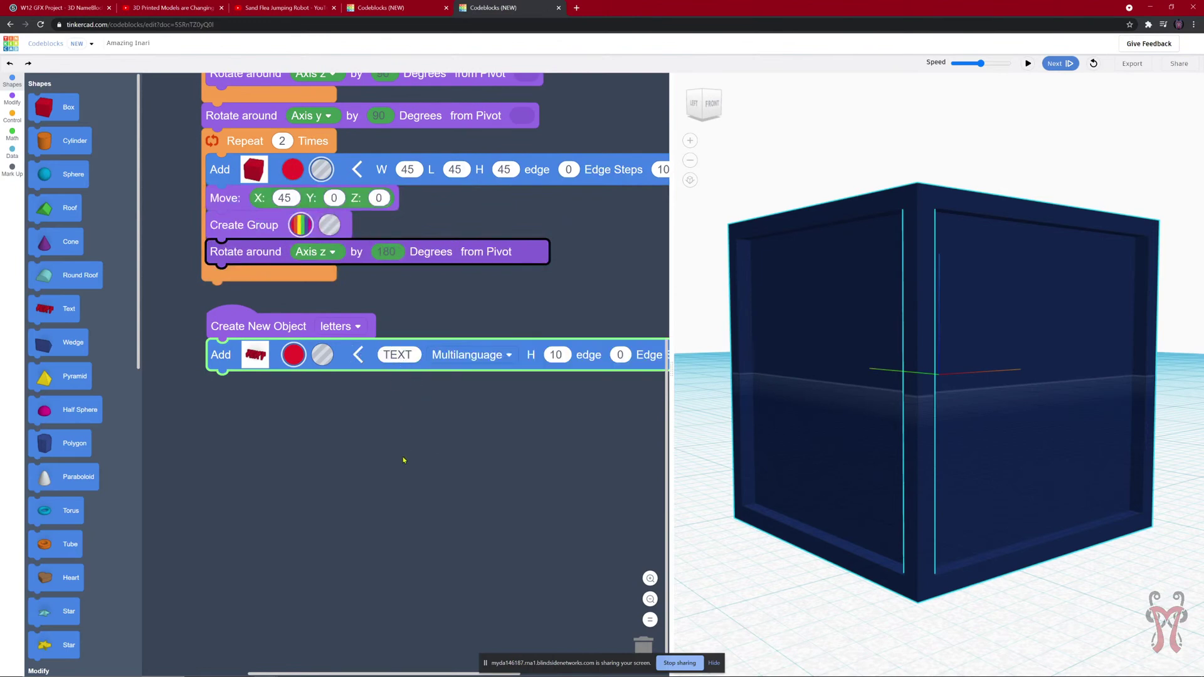
left_click_drag(404, 460, 337, 482)
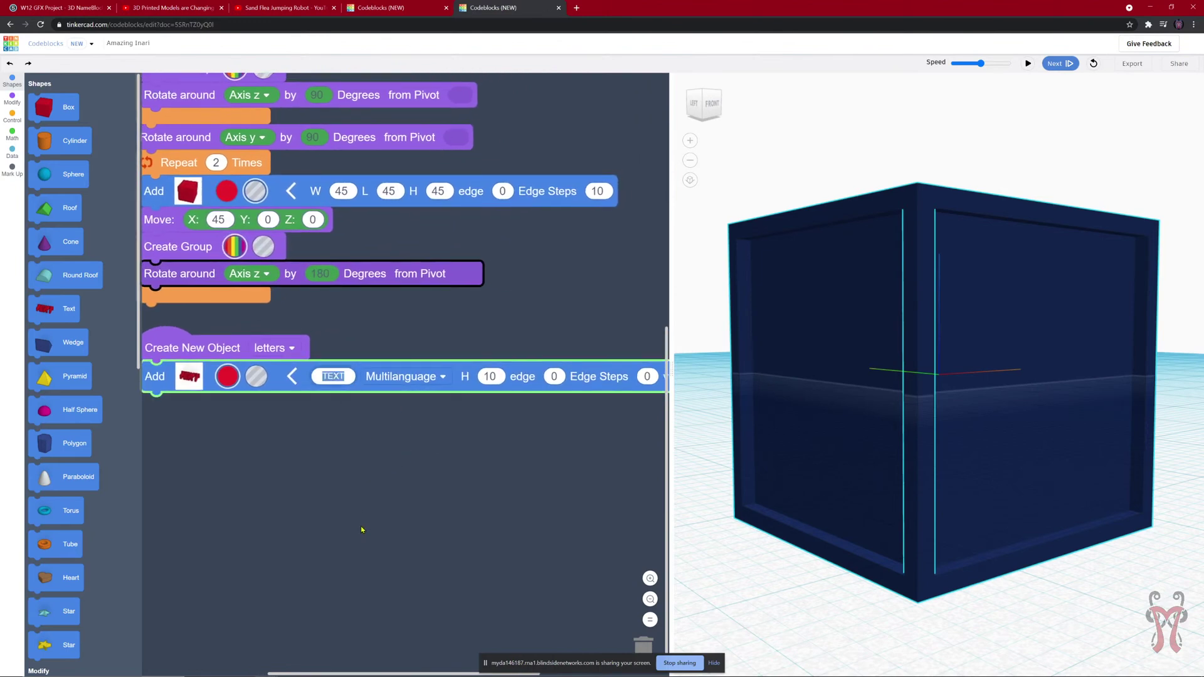
type("Z")
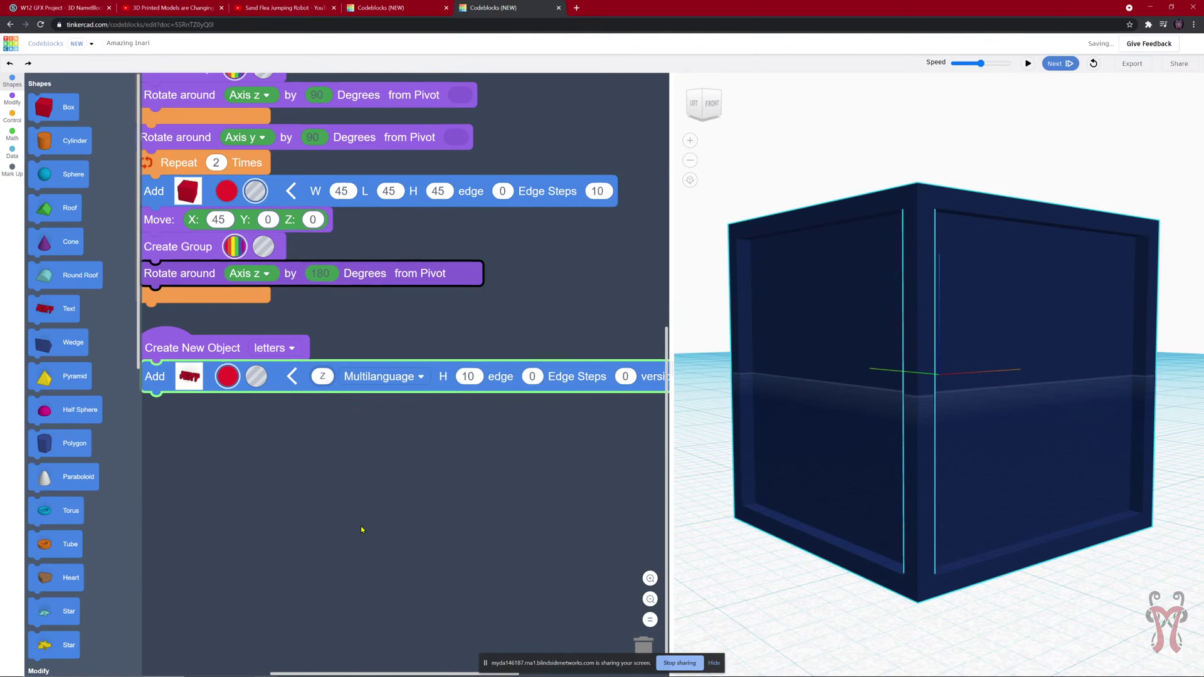
left_click(463, 381)
type("50")
- Raise the playback speed to maximum, run the code and inspect the letter on the cube's upper face
scroll(495, 430, "down", 1)
scroll(494, 409, "down", 4)
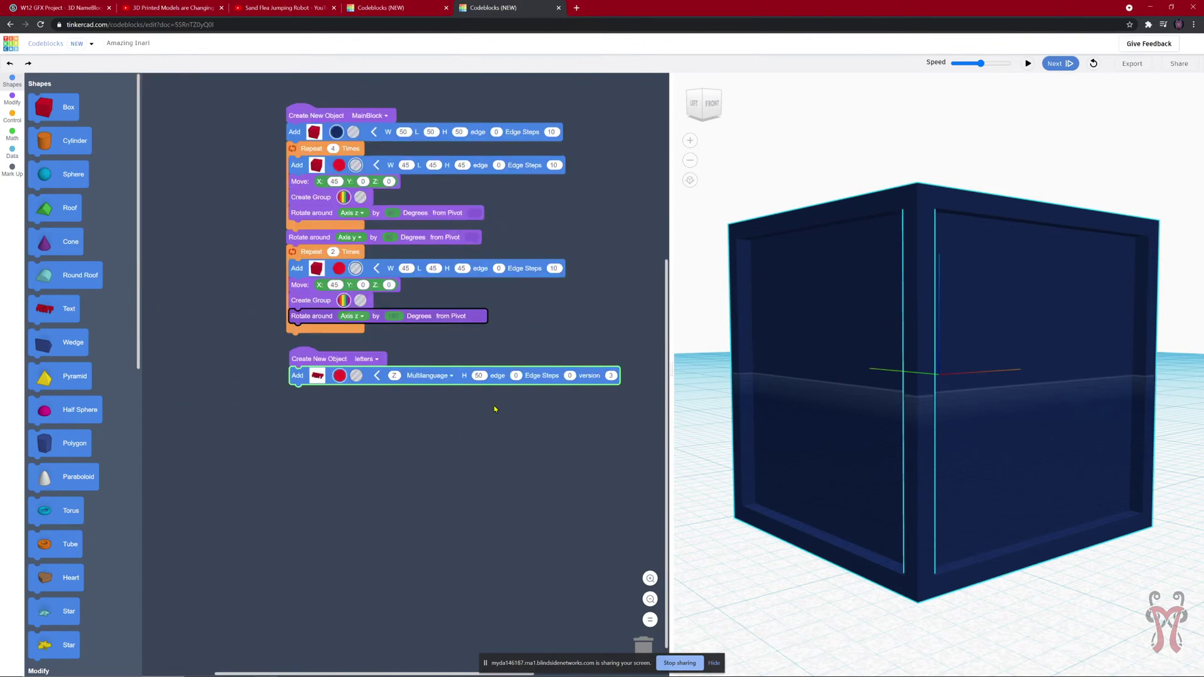
scroll(503, 433, "up", 2)
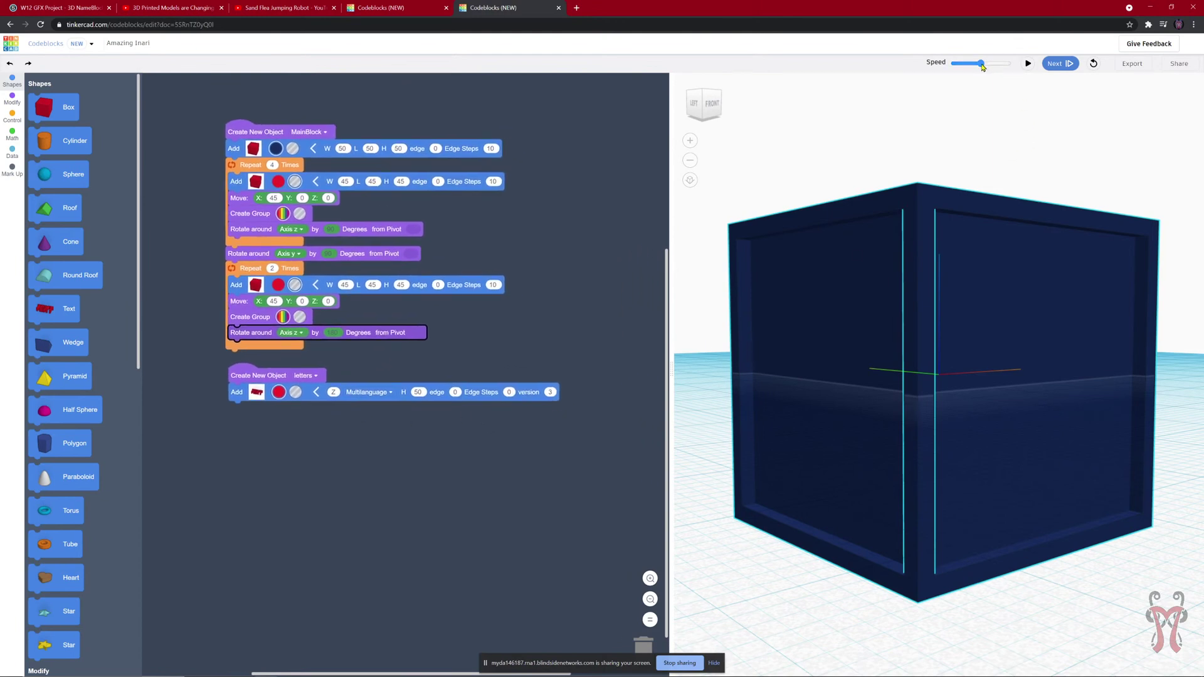
left_click_drag(990, 67, 1005, 68)
left_click(1028, 63)
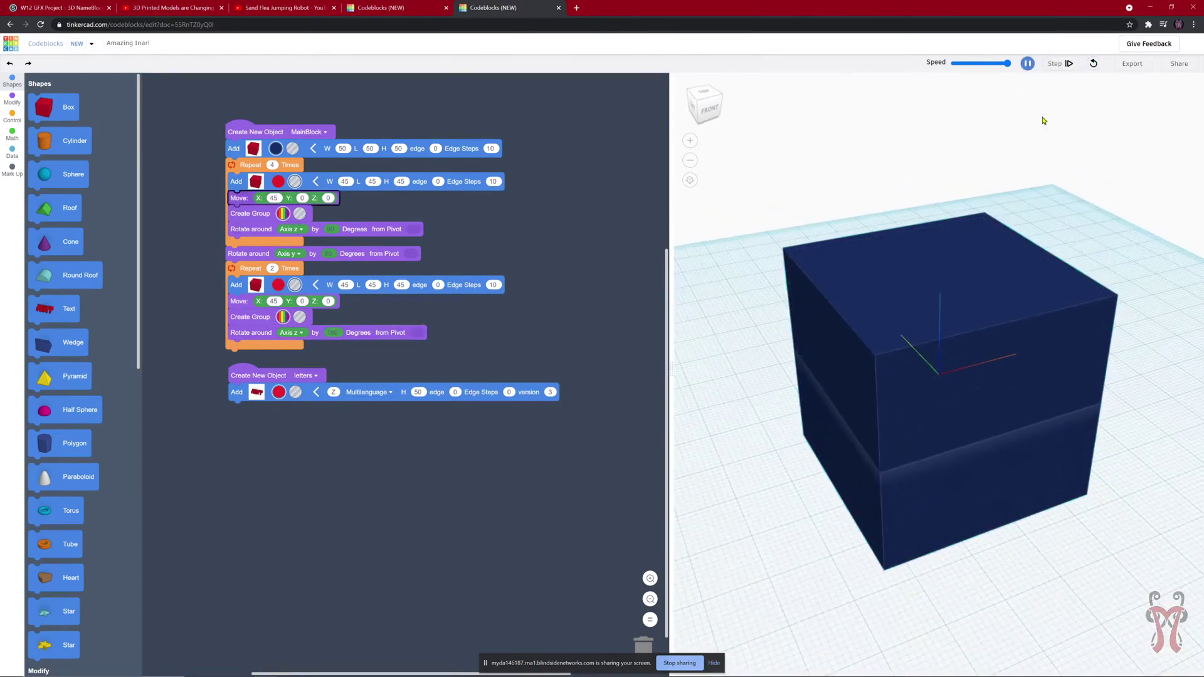
right_click_drag(1054, 246, 957, 323)
scroll(949, 331, "up", 3)
right_click_drag(949, 364, 960, 438)
right_click_drag(946, 366, 916, 327)
- Attach a Scale block beneath the Z text with X 1.5, Y 1.5 and Z 1, and run the code
scroll(75, 314, "down", 10)
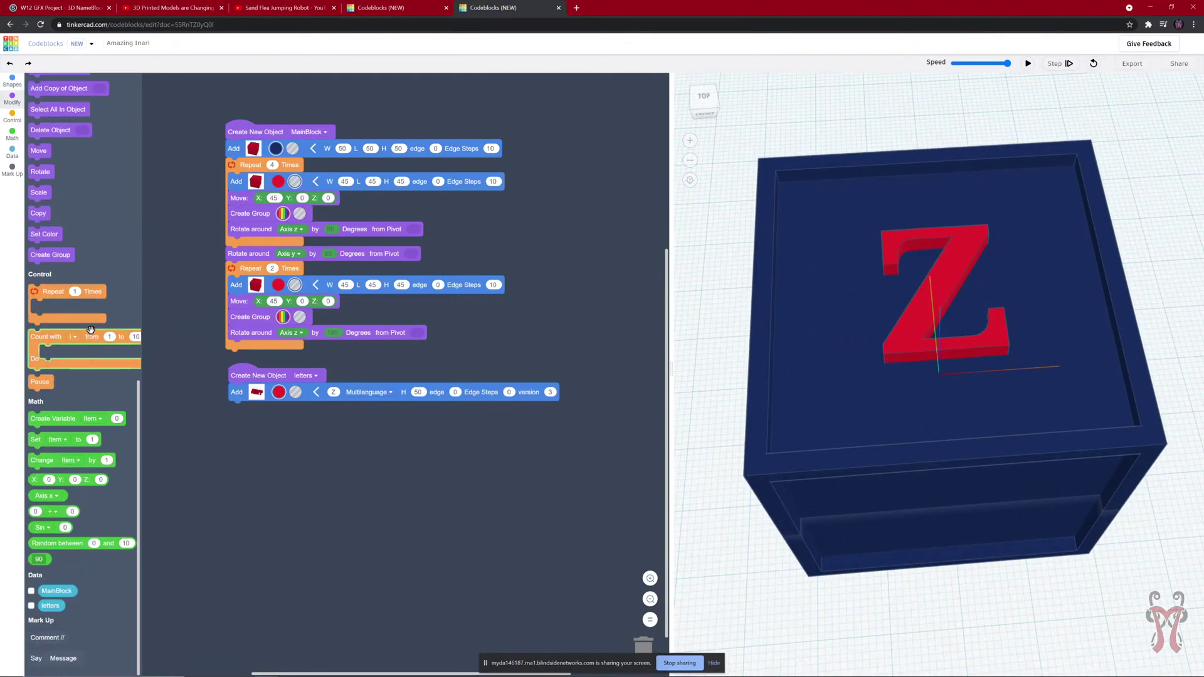
left_click_drag(43, 190, 244, 411)
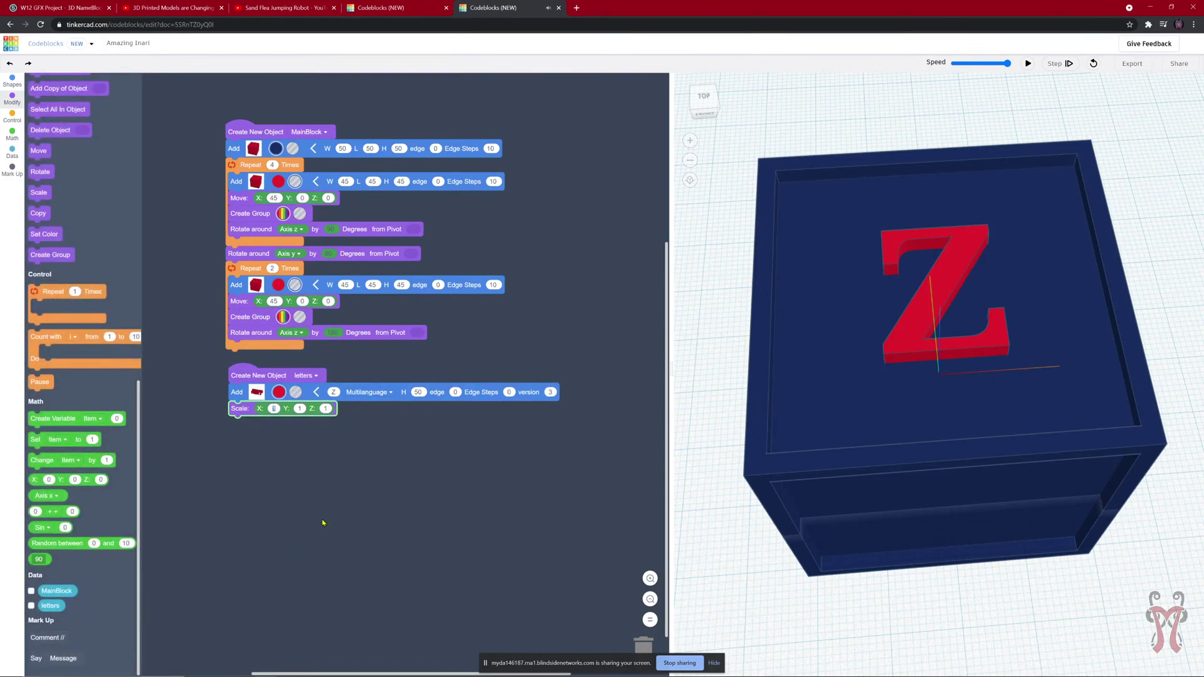
type("1.51.5")
key("Tab")
type("1.5")
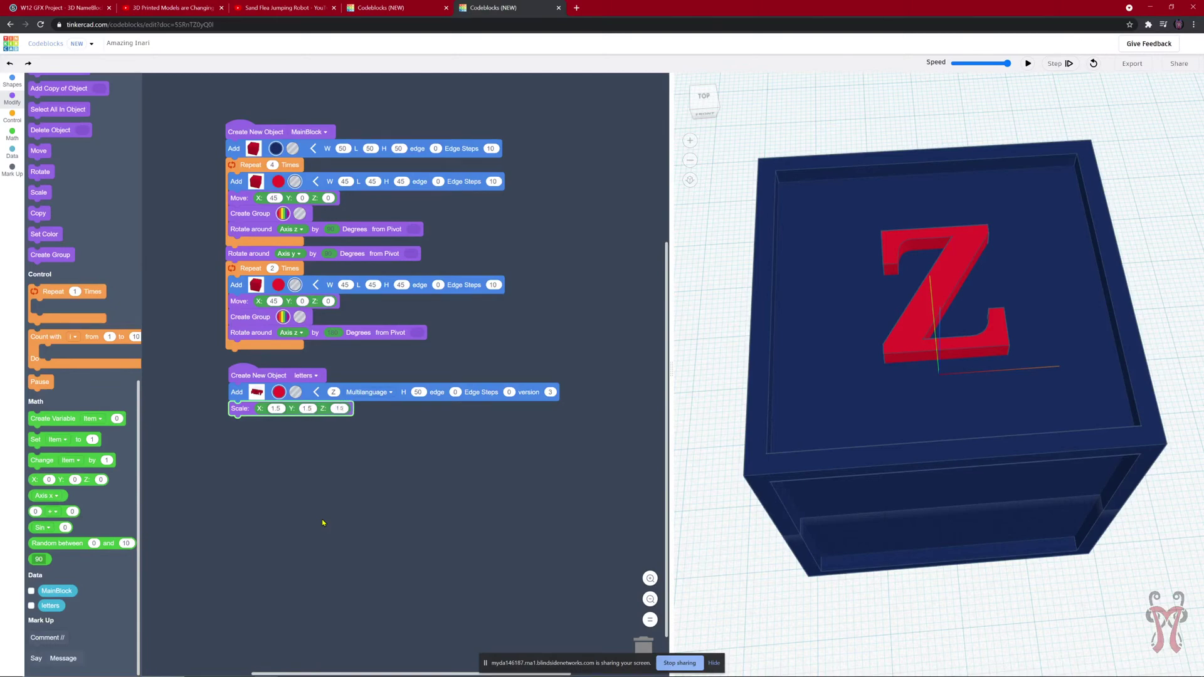
key("BackSpace")
key("BackSpace")
left_click(323, 518)
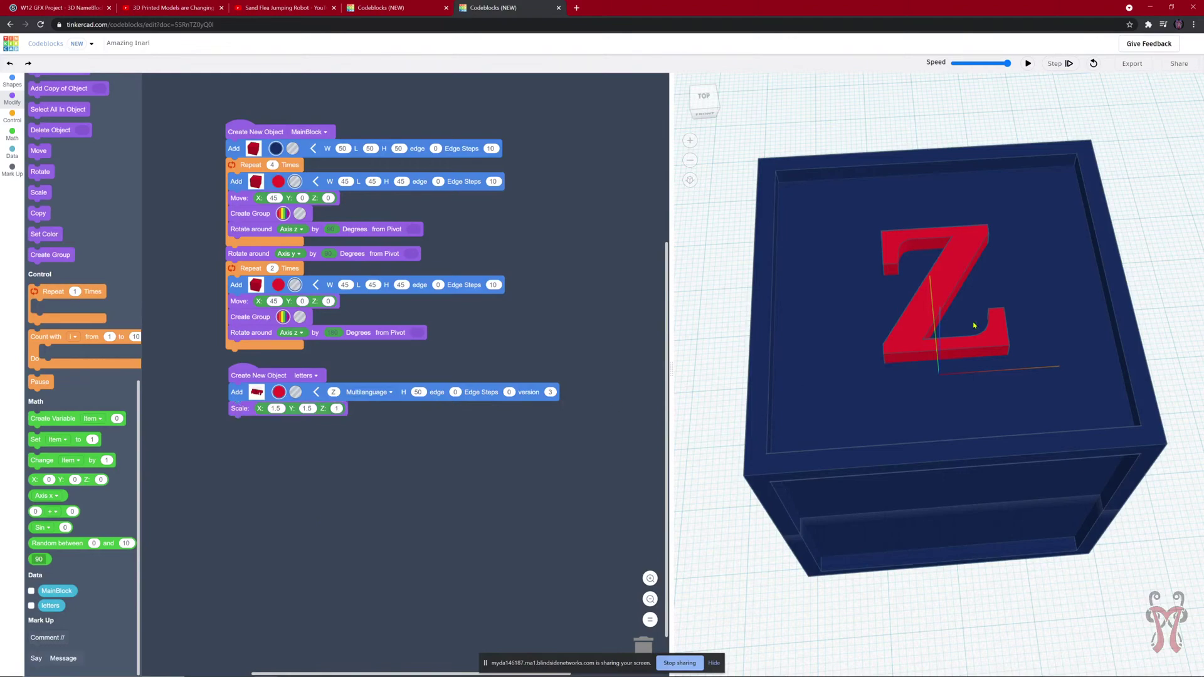
right_click_drag(975, 325, 908, 314)
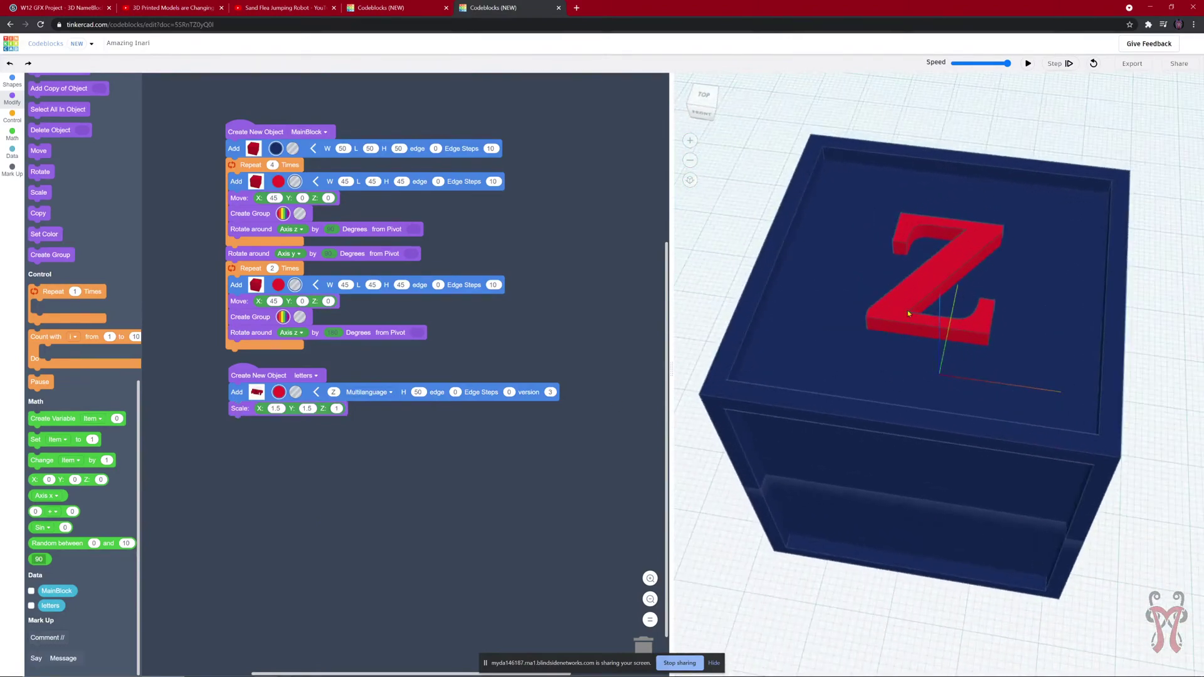
right_click_drag(963, 347, 1016, 191)
left_click(1028, 64)
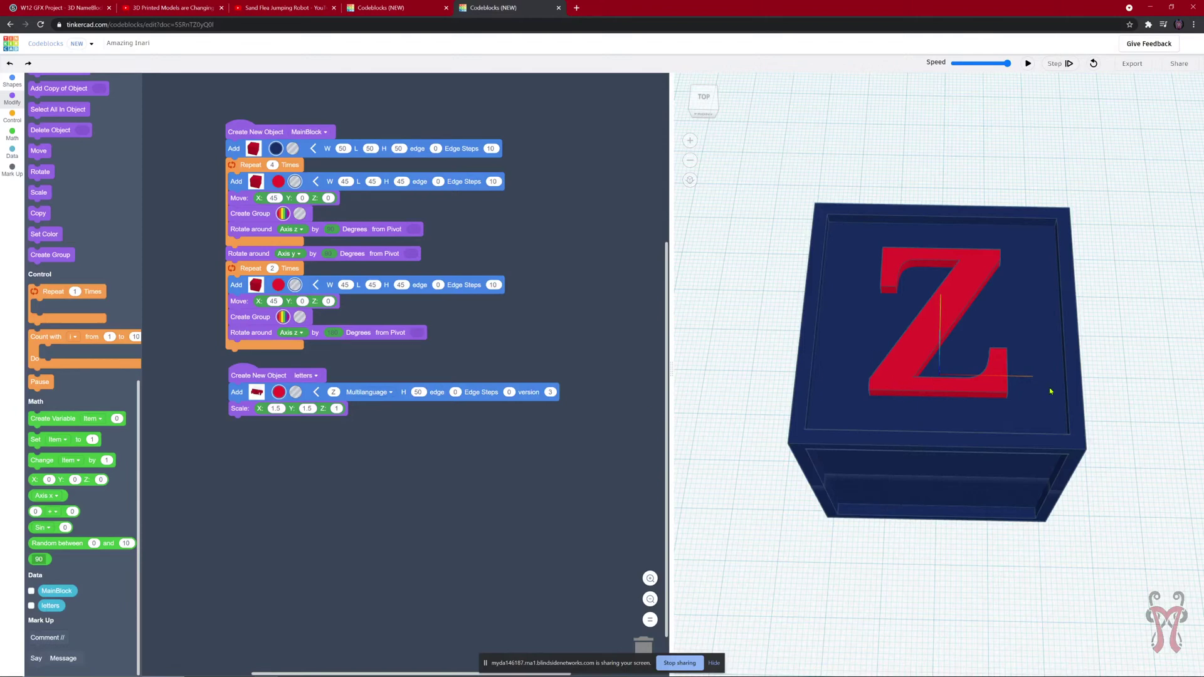
- Set the letter's Scale block to X 2 and Y 2, run the code and check the fit on the cube
left_click(276, 409)
type("2")
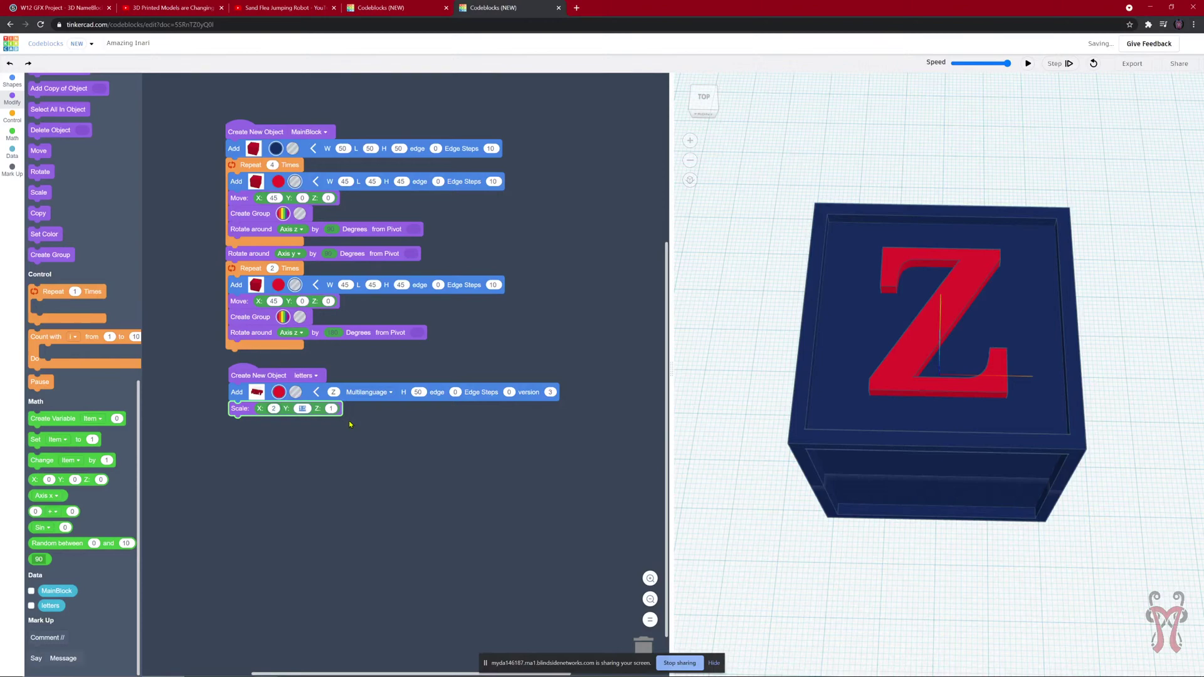
key("Tab")
type("2")
left_click(1026, 65)
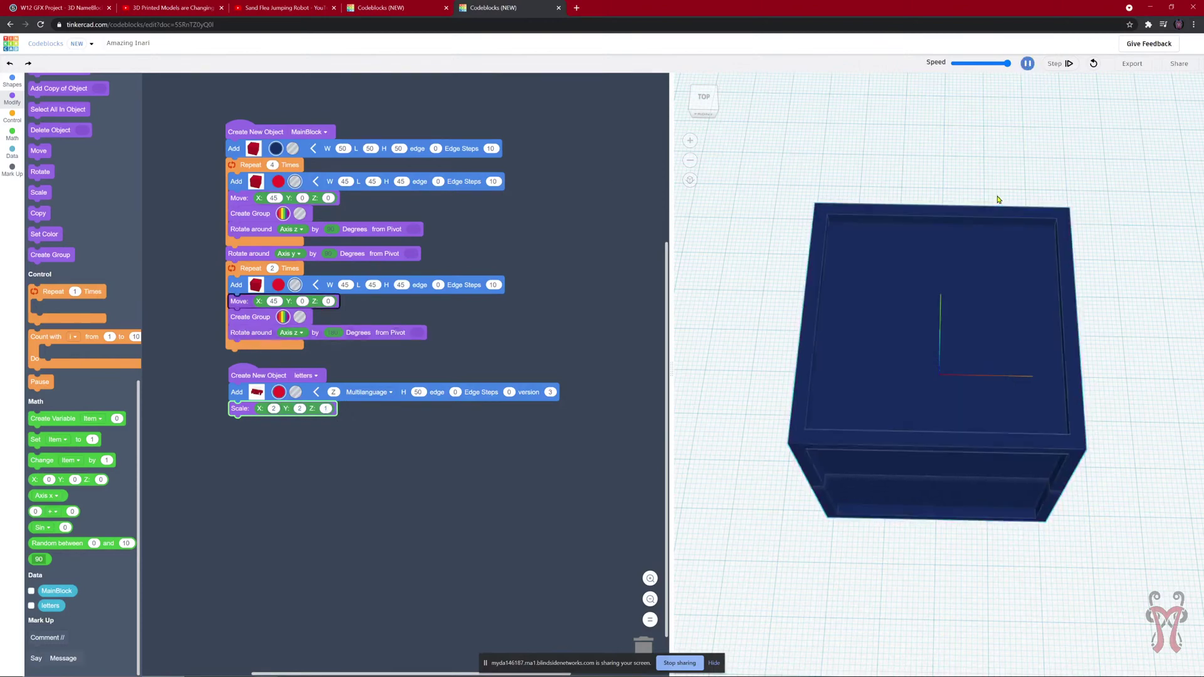
right_click_drag(999, 198, 1141, 376)
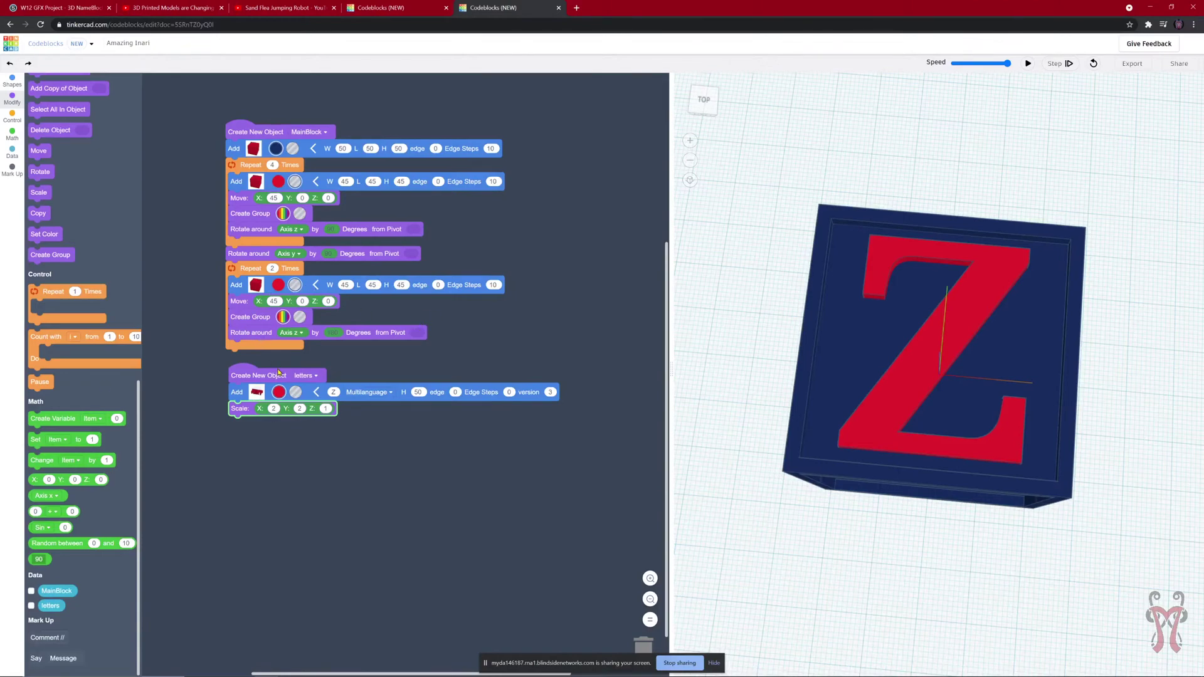
right_click_drag(743, 421, 721, 317)
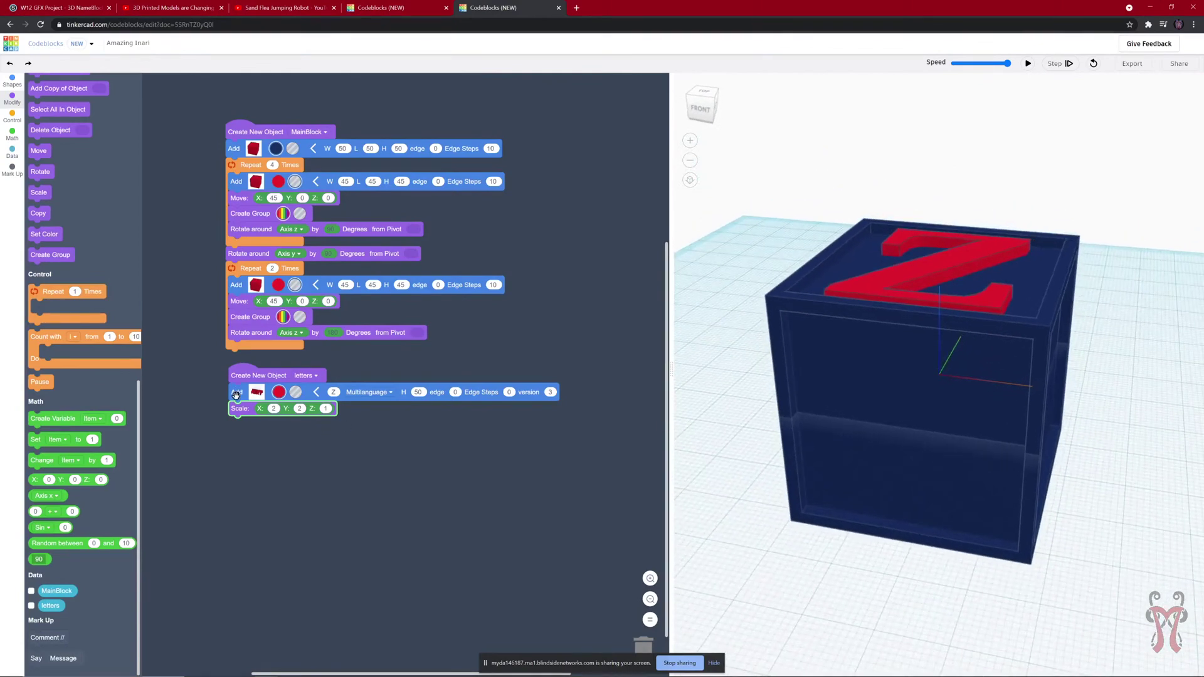
- Duplicate the Z text with its Scale block beneath the originals, and run the code with an Axis x Rotate block attached to the copy
left_click(231, 388)
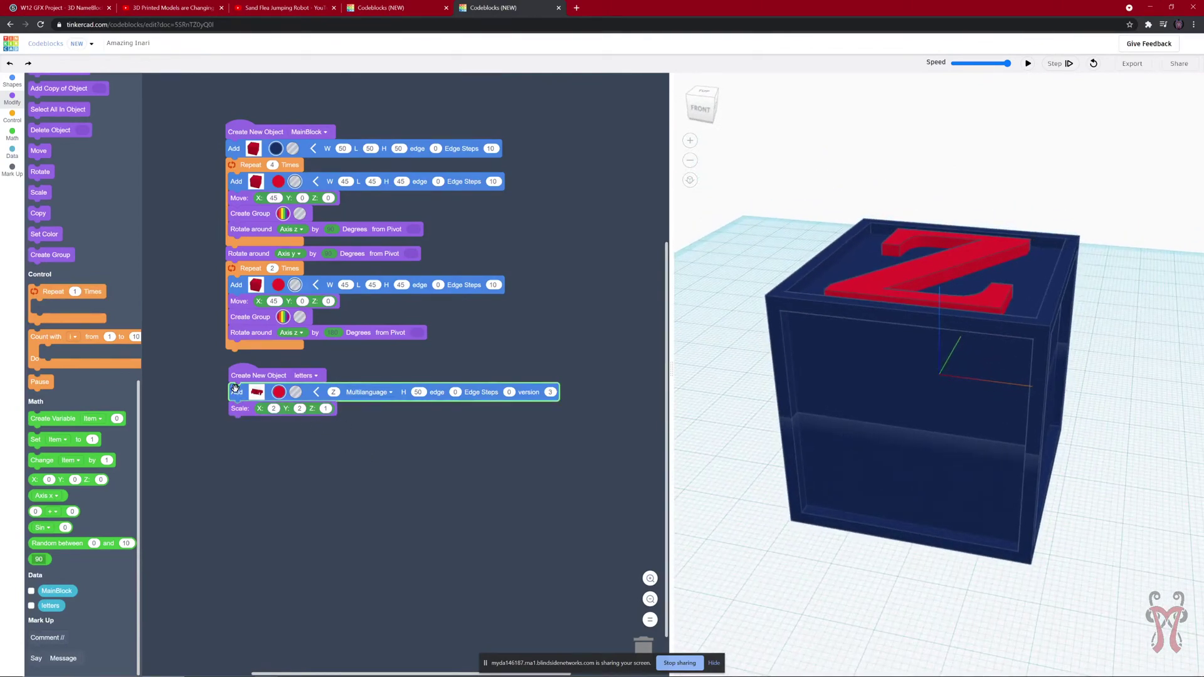
right_click(235, 388)
left_click(254, 393)
left_click_drag(247, 402, 243, 460)
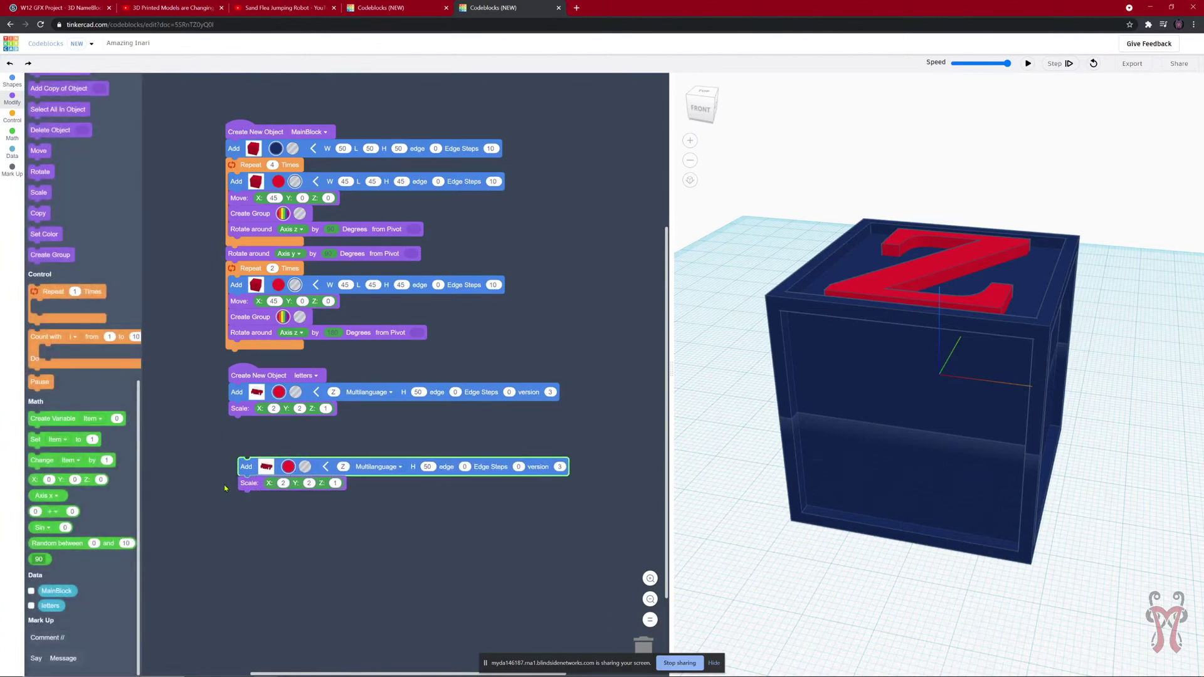
left_click_drag(243, 471, 232, 430)
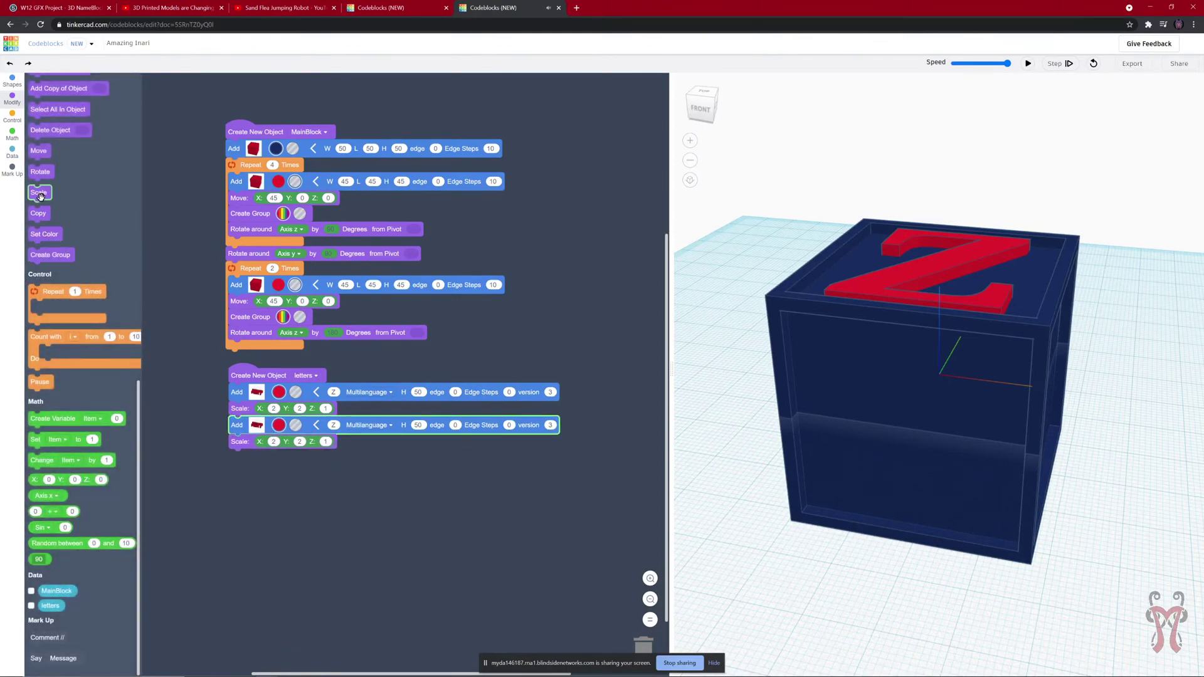
left_click_drag(40, 172, 302, 455)
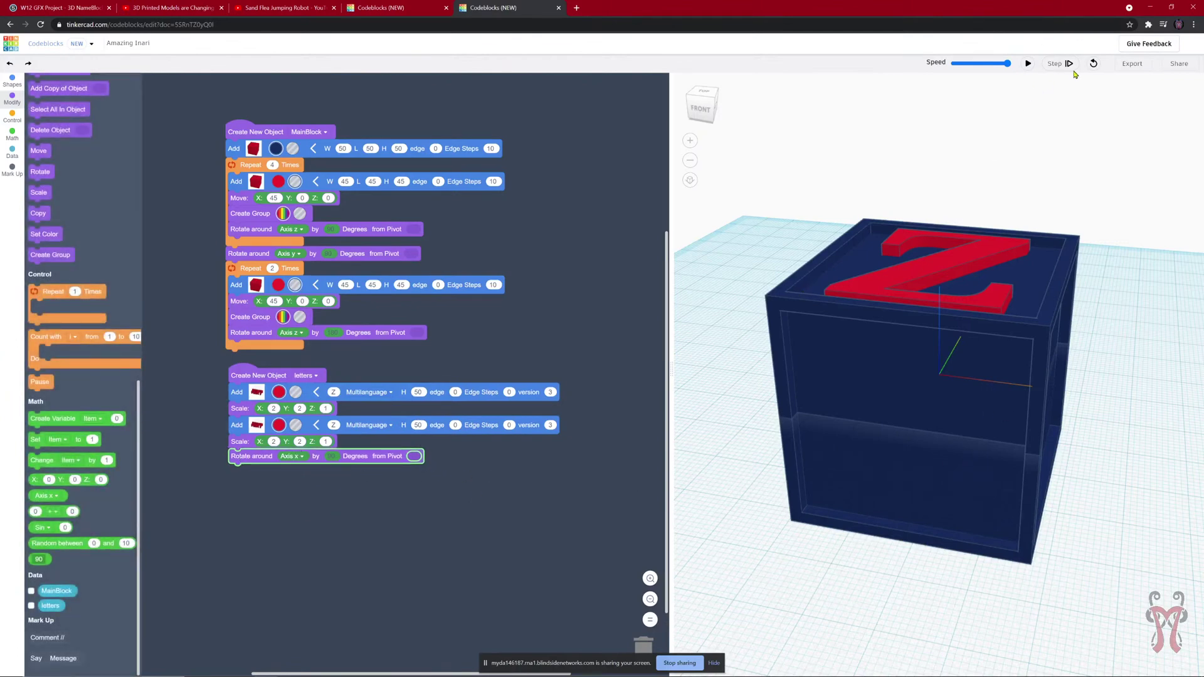
left_click(1028, 63)
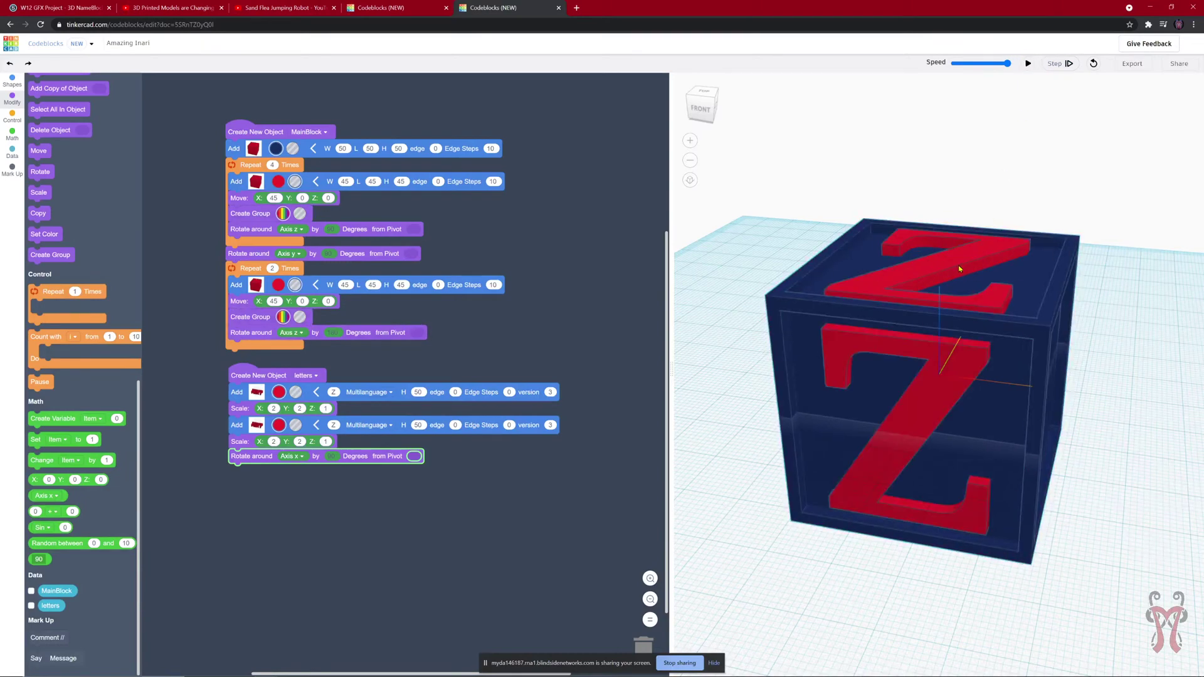
- Duplicate the second Z text with its Scale and Rotate blocks beneath it, set the copy's rotation to Axis y, and run the code
right_click_drag(931, 448, 1140, 423)
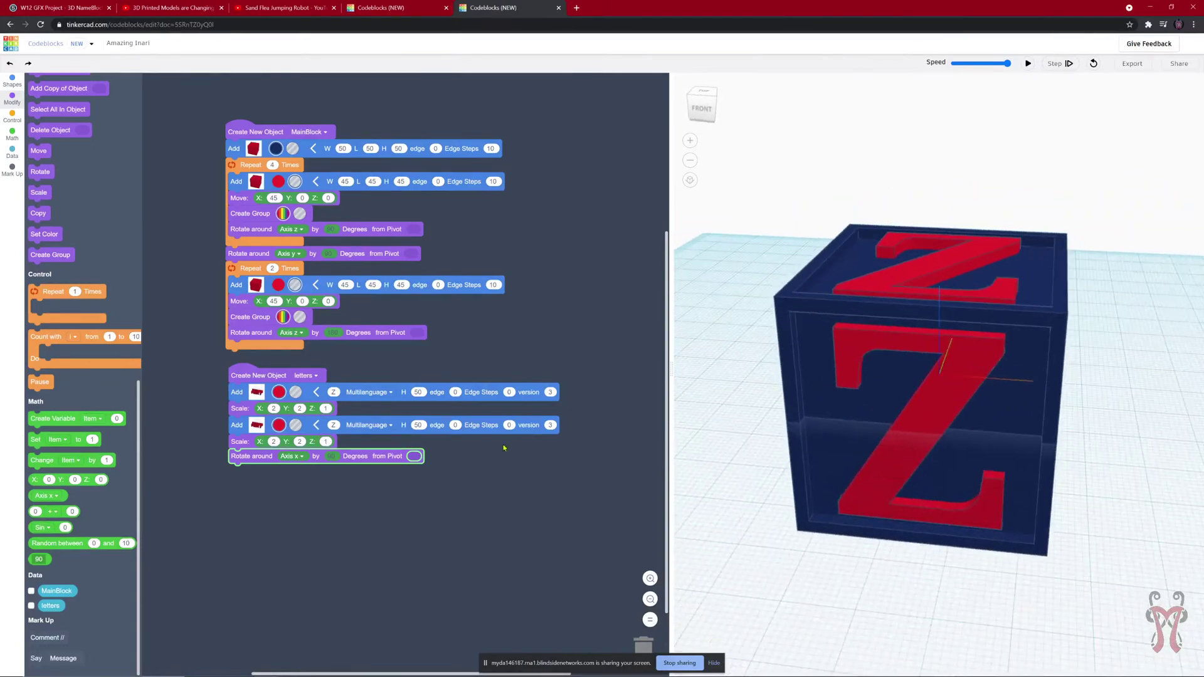
right_click_drag(1052, 437, 984, 405)
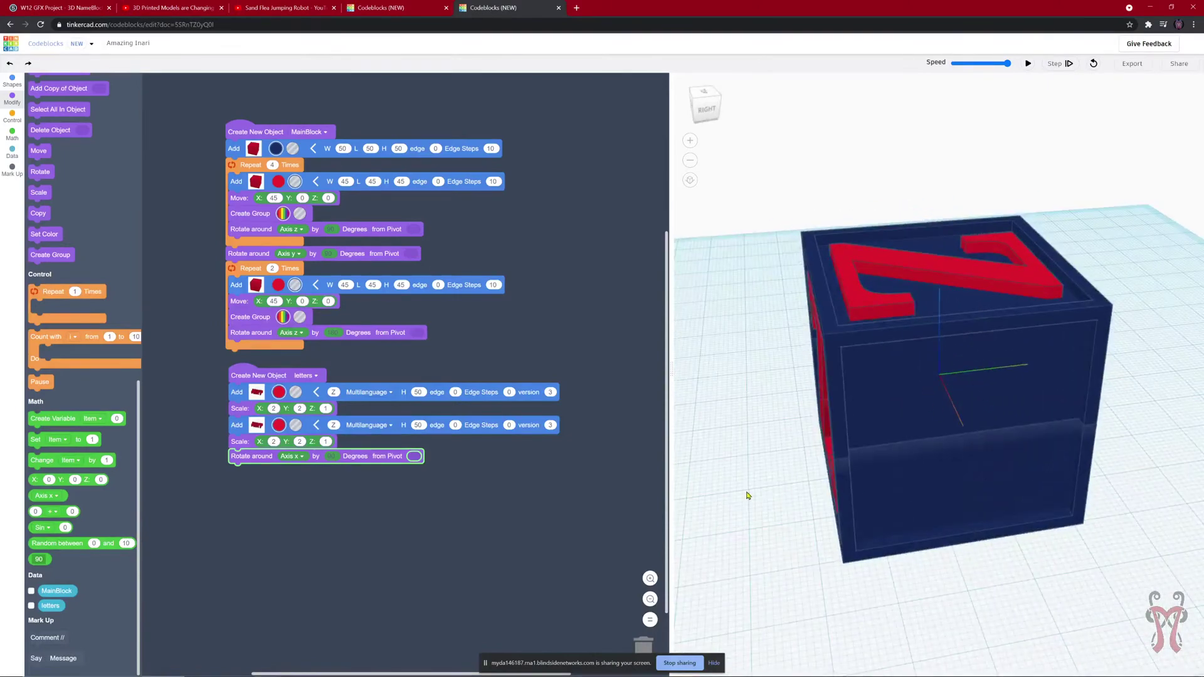
right_click_drag(746, 496, 862, 508)
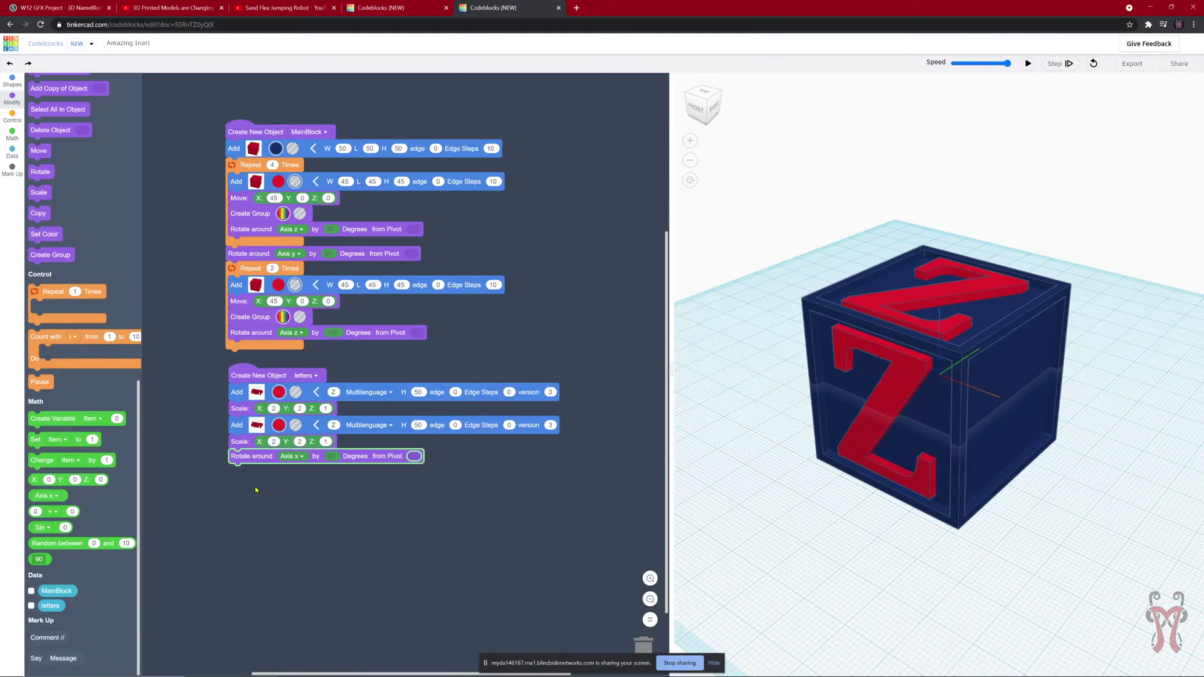
right_click(243, 430)
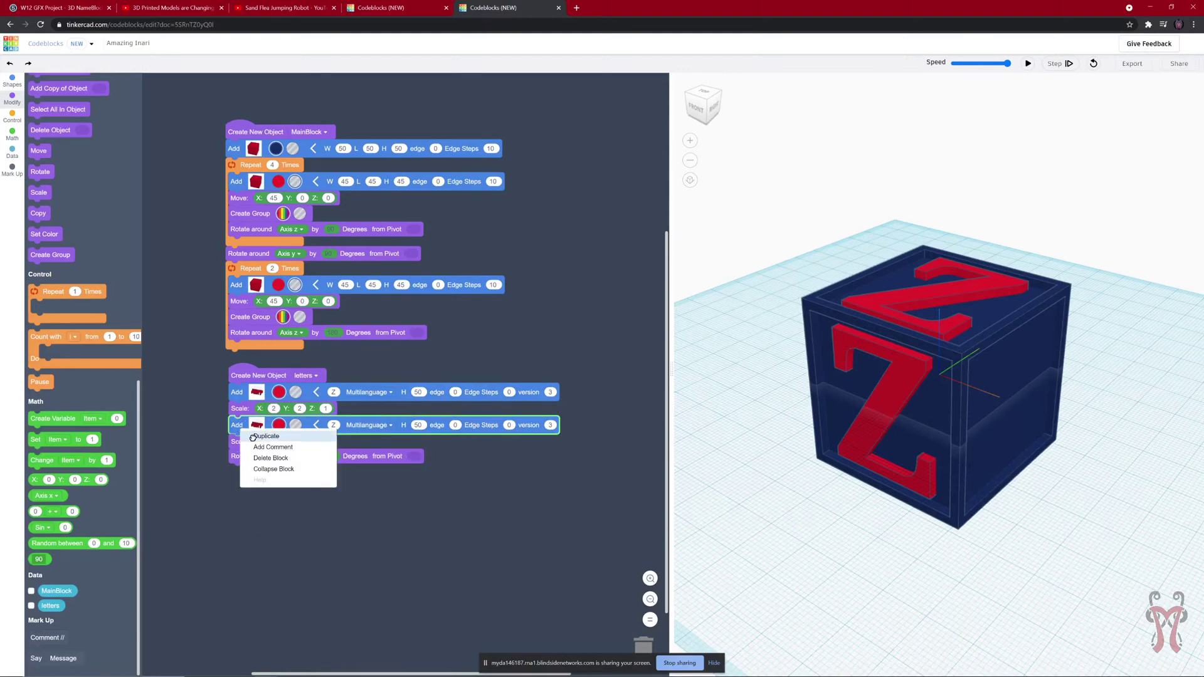
left_click(254, 434)
left_click_drag(250, 496, 238, 472)
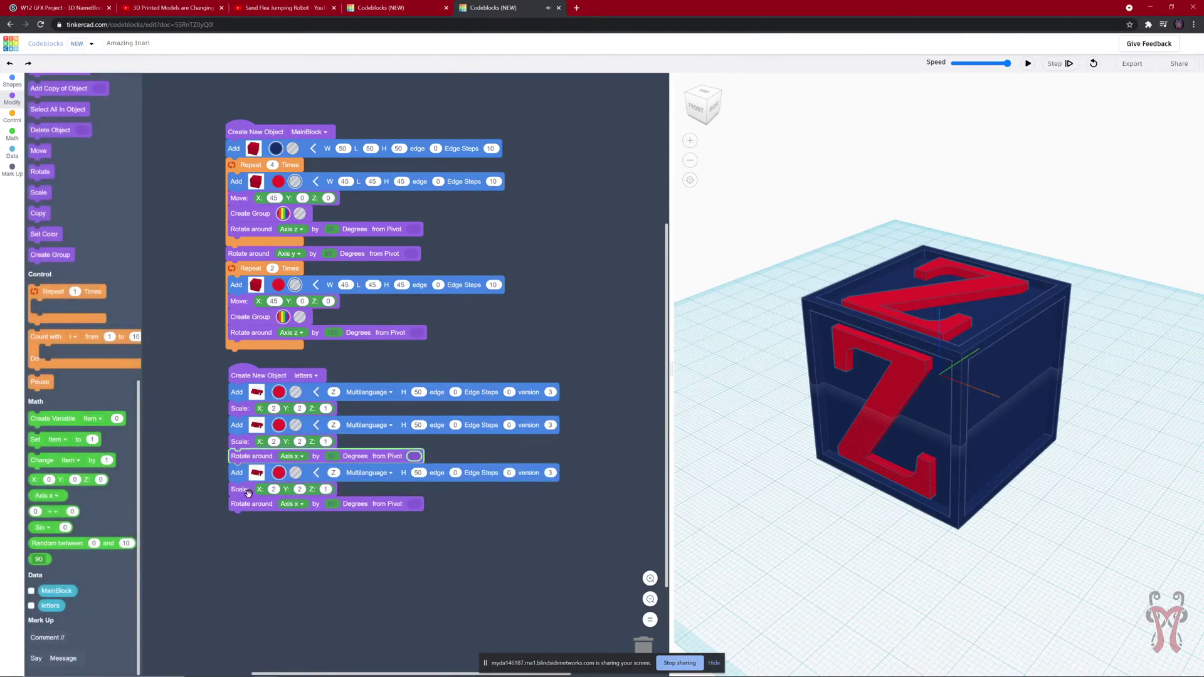
left_click(296, 504)
left_click(282, 532)
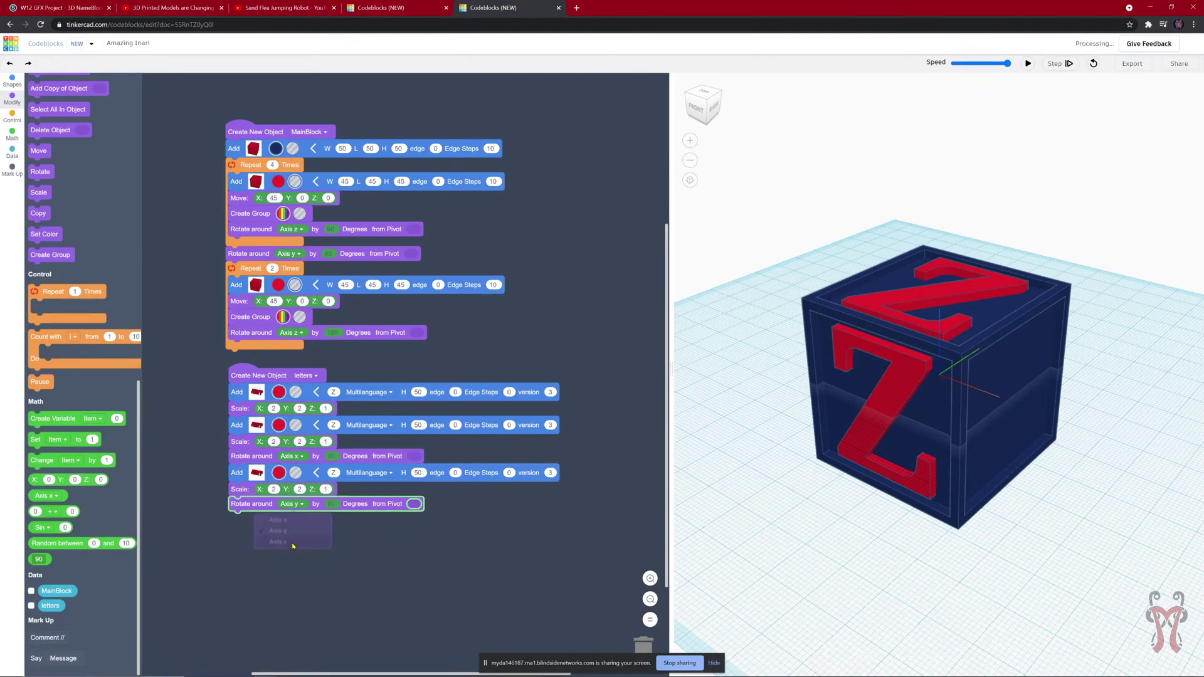
left_click(1028, 64)
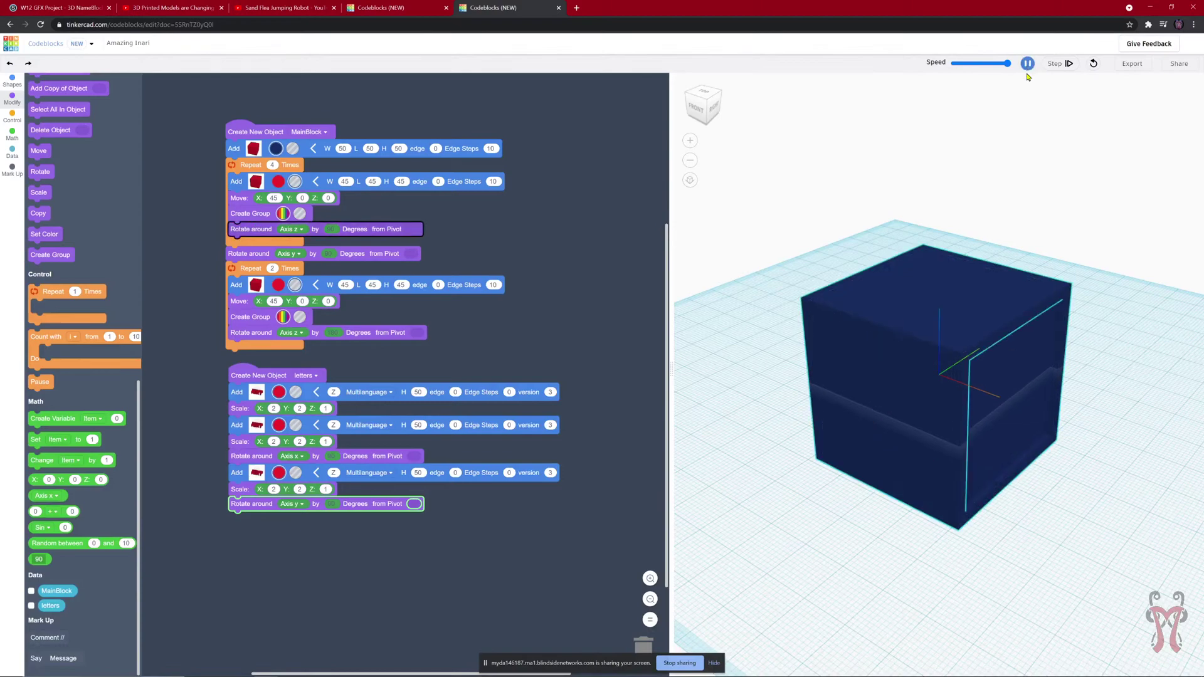
right_click_drag(997, 352, 959, 405)
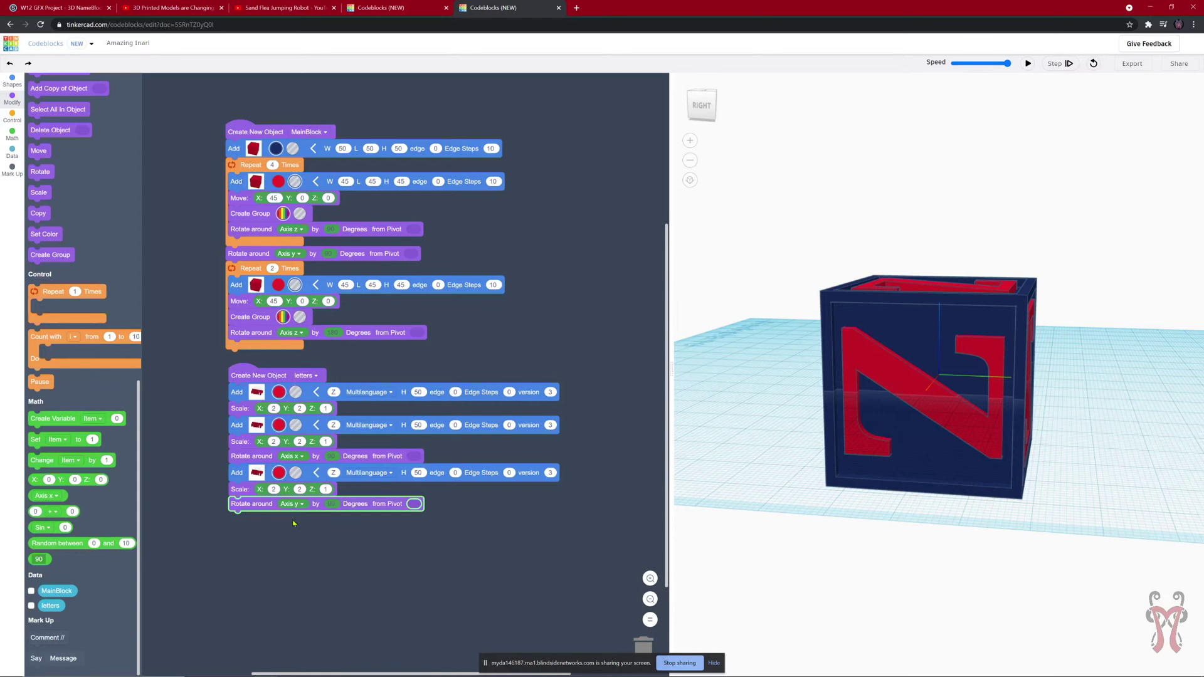
- Duplicate the Axis y Rotate block beneath itself, set the copy to Axis x, run the code and inspect the letters around the cube
right_click(259, 512)
left_click(276, 516)
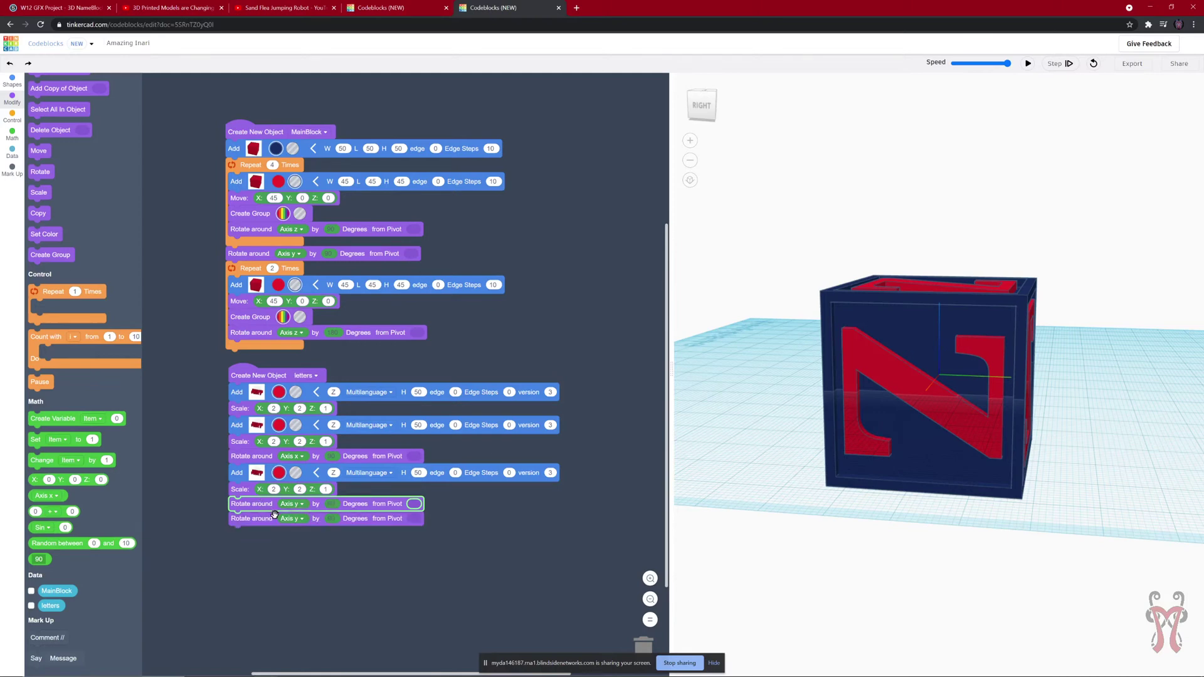
left_click_drag(264, 525, 231, 511)
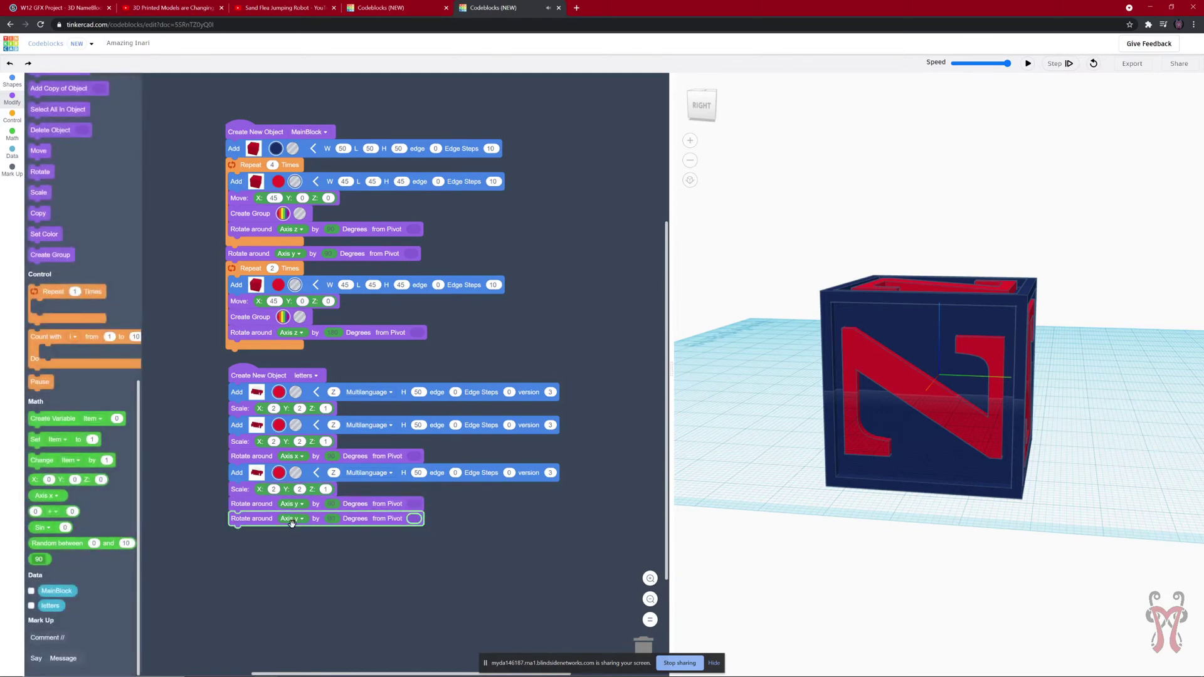
left_click(298, 519)
left_click(302, 541)
left_click(1029, 64)
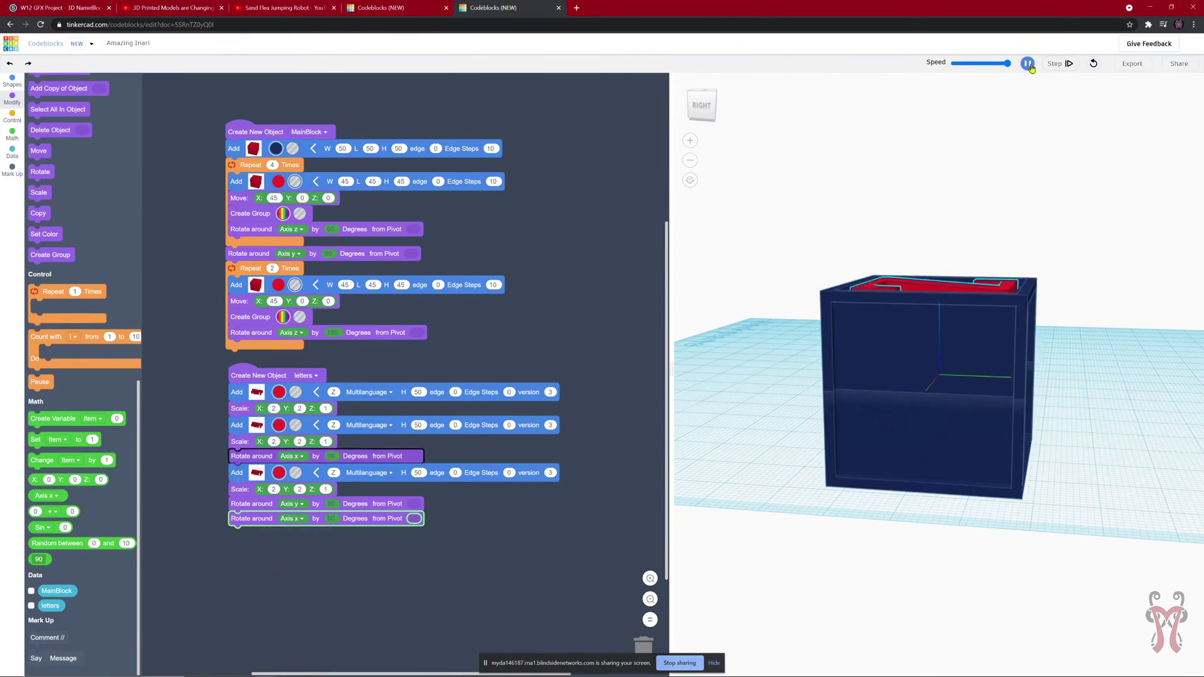
right_click_drag(980, 401, 1038, 421)
right_click_drag(1137, 423, 960, 392)
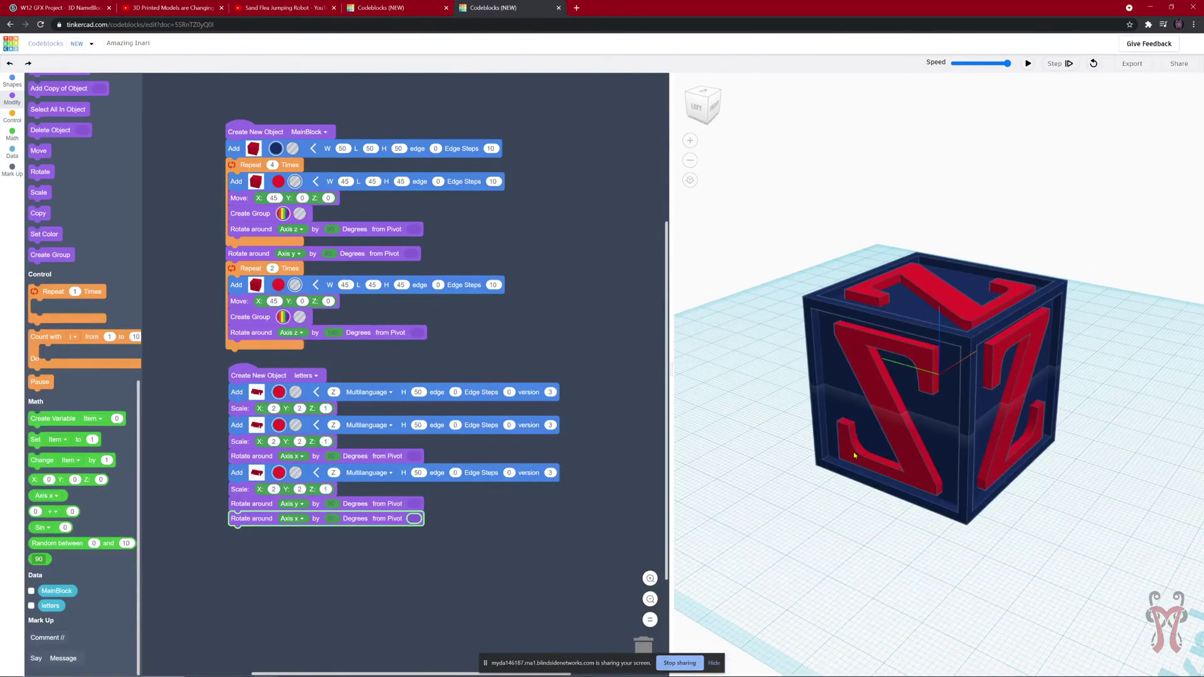
right_click_drag(1002, 427, 943, 336)
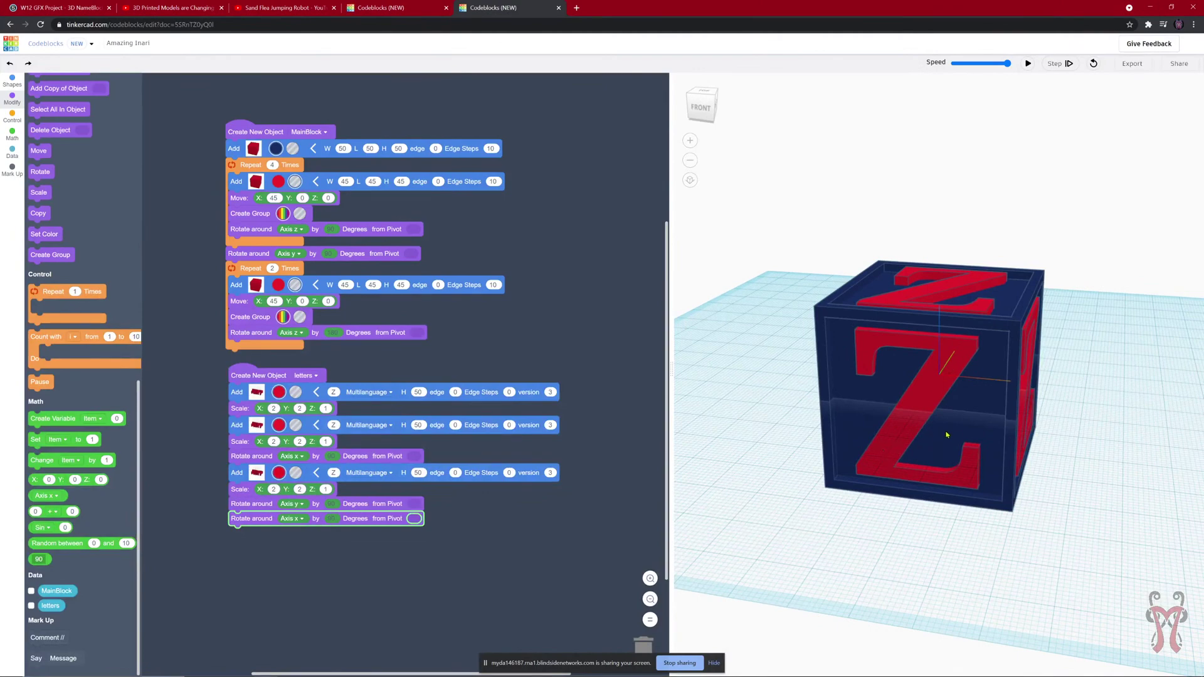
right_click_drag(946, 434, 1033, 369)
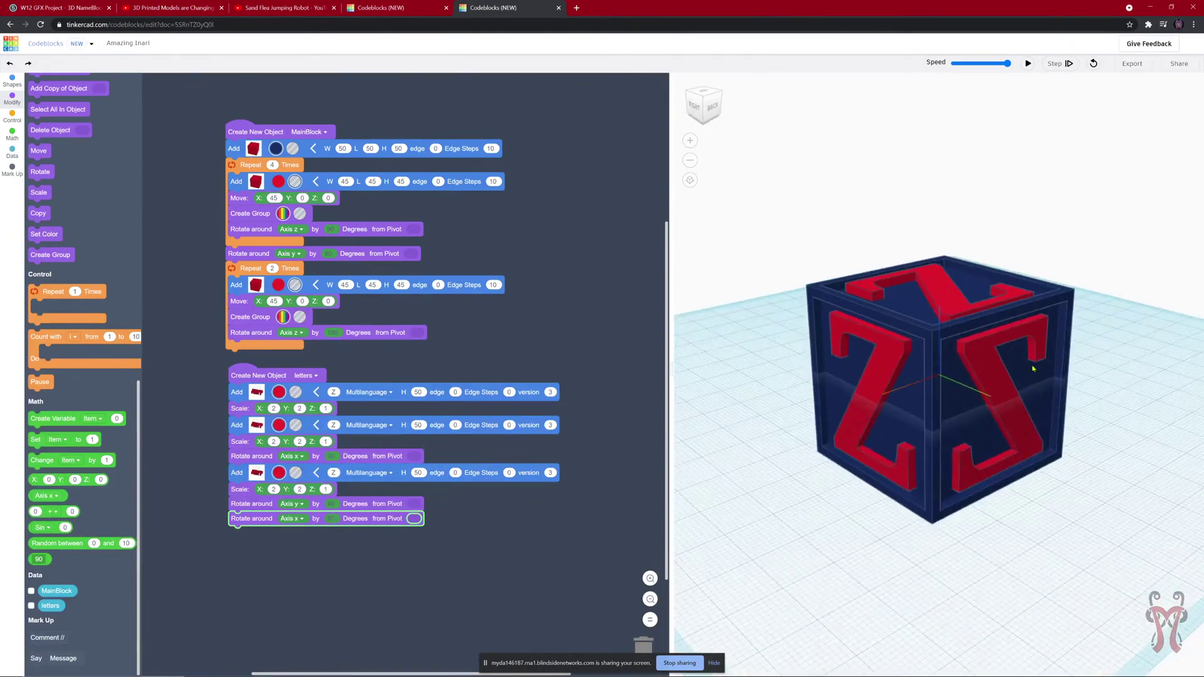
right_click_drag(938, 404, 855, 371)
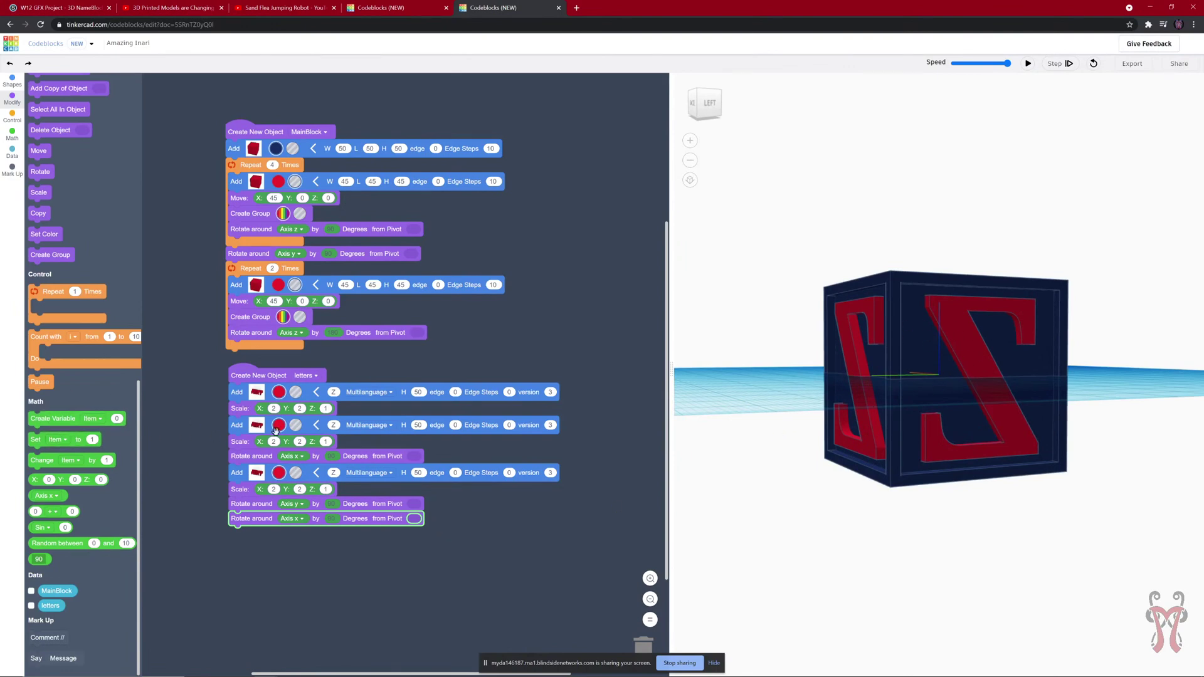
left_click_drag(39, 151, 255, 538)
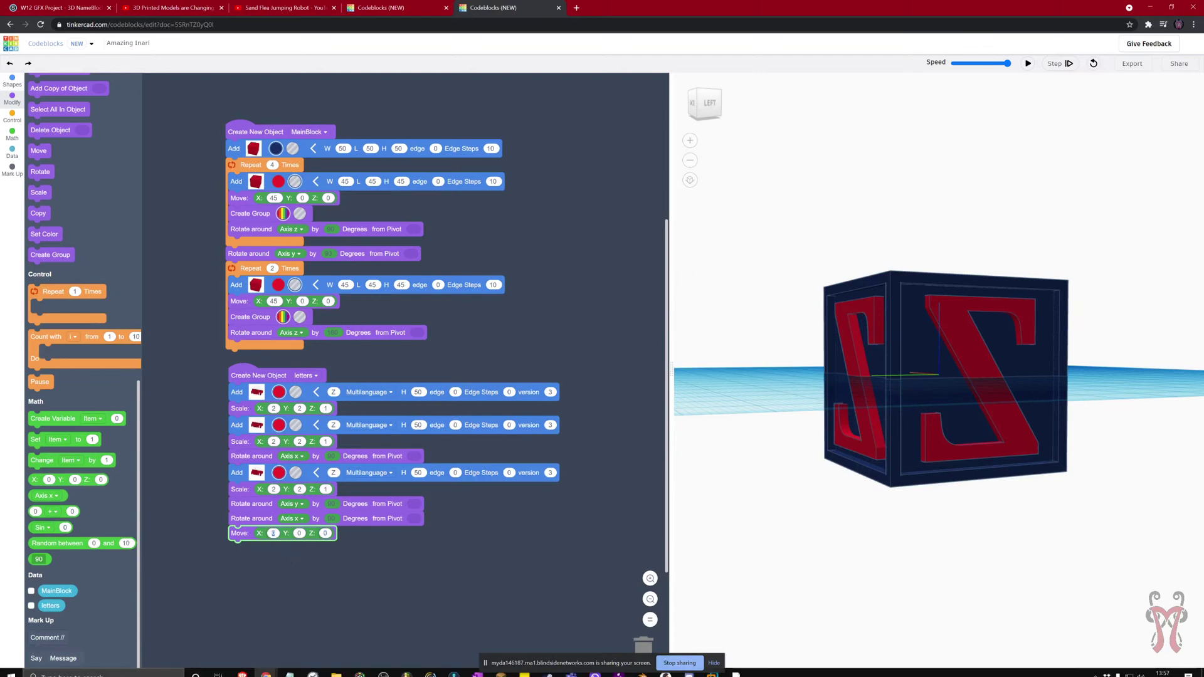
left_click(241, 538)
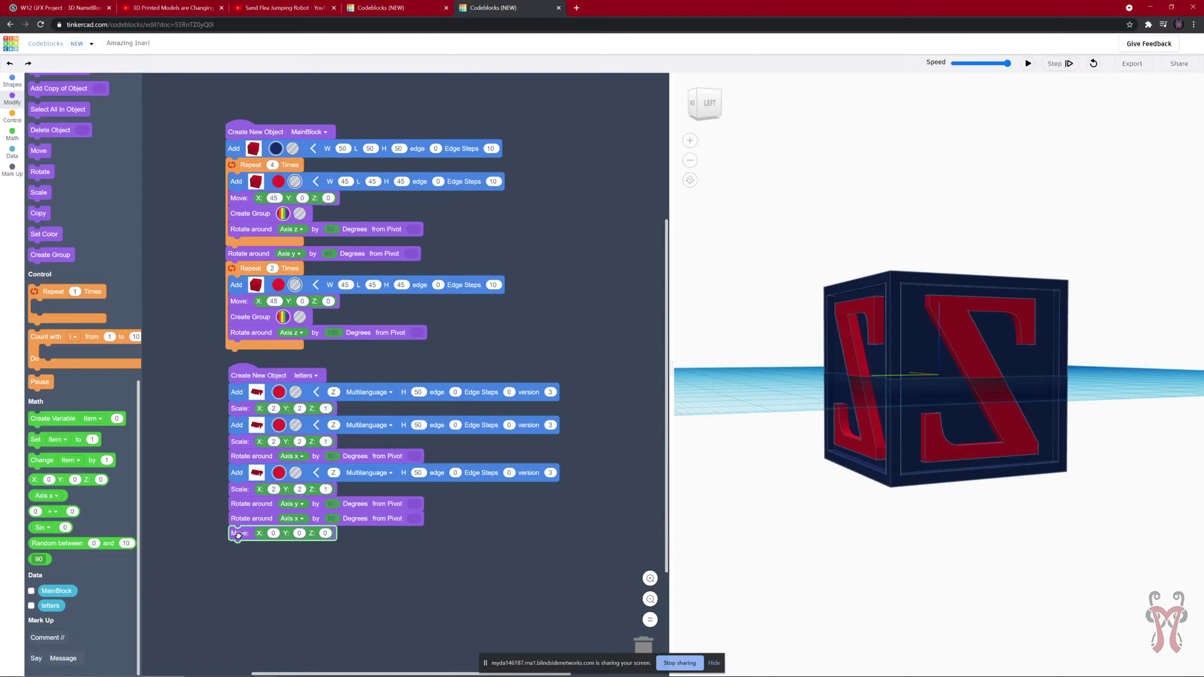
left_click_drag(238, 535, 644, 646)
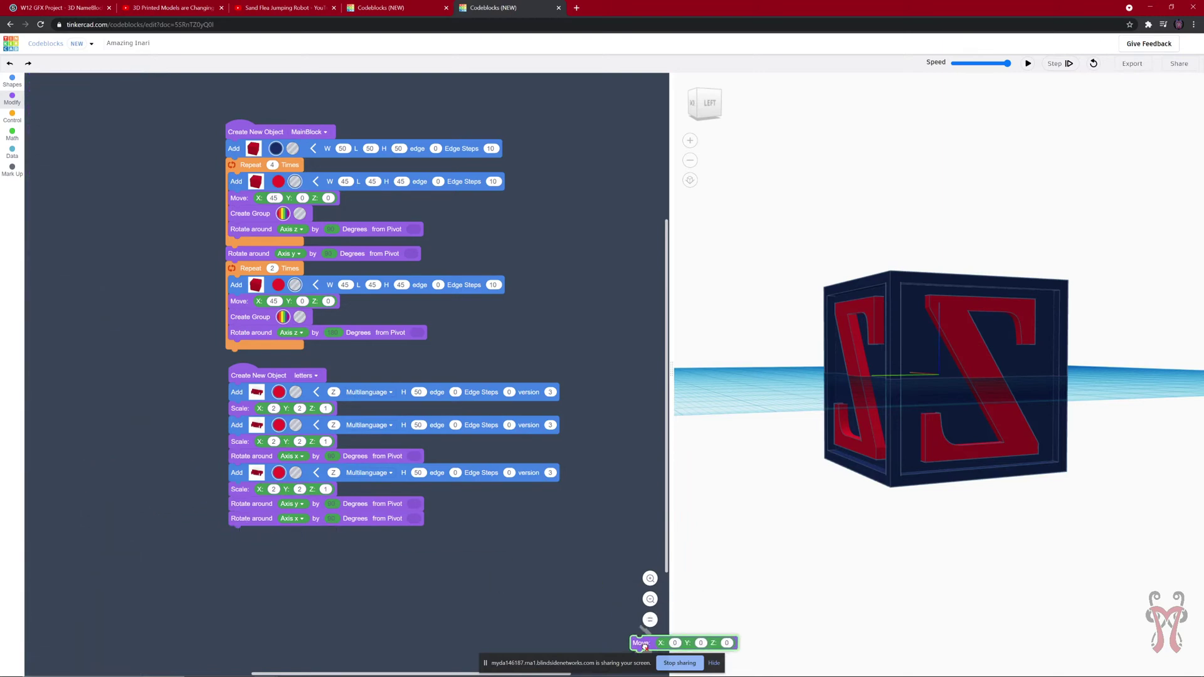
- Check the finished cube from several sides, rename the design Letter Block Z and export it as an STL file
scroll(460, 456, "down", 3)
right_click_drag(788, 433, 1006, 466)
right_click_drag(1005, 393, 998, 369)
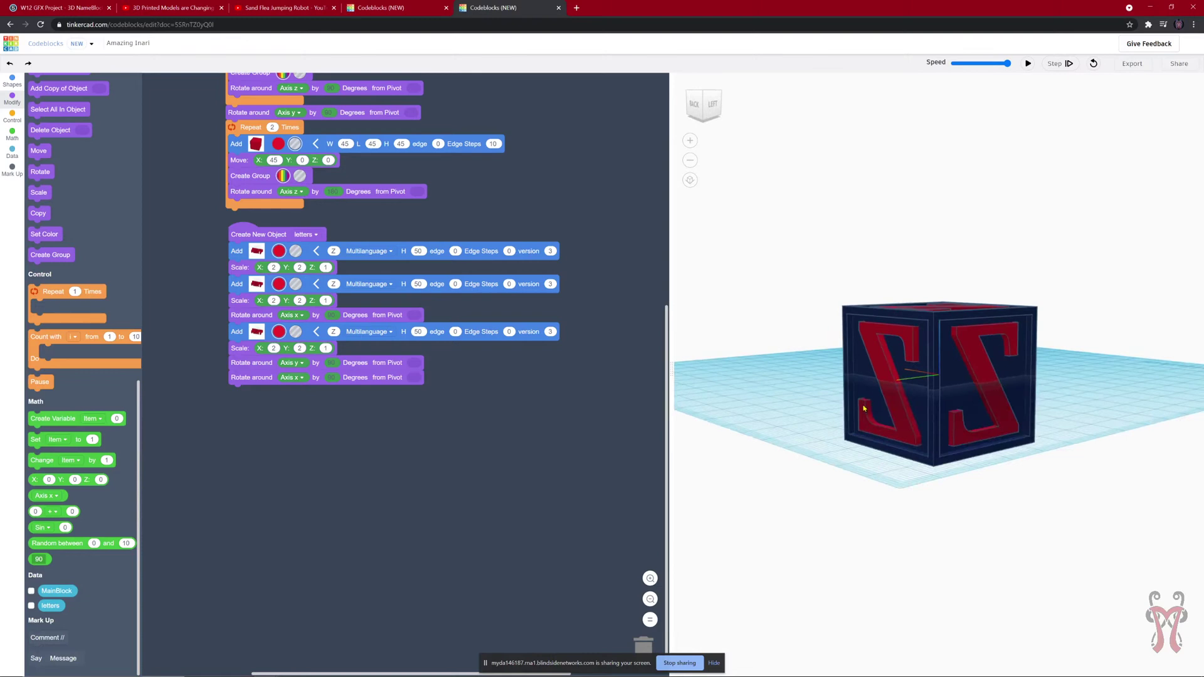
right_click_drag(863, 409, 1021, 483)
scroll(957, 446, "up", 3)
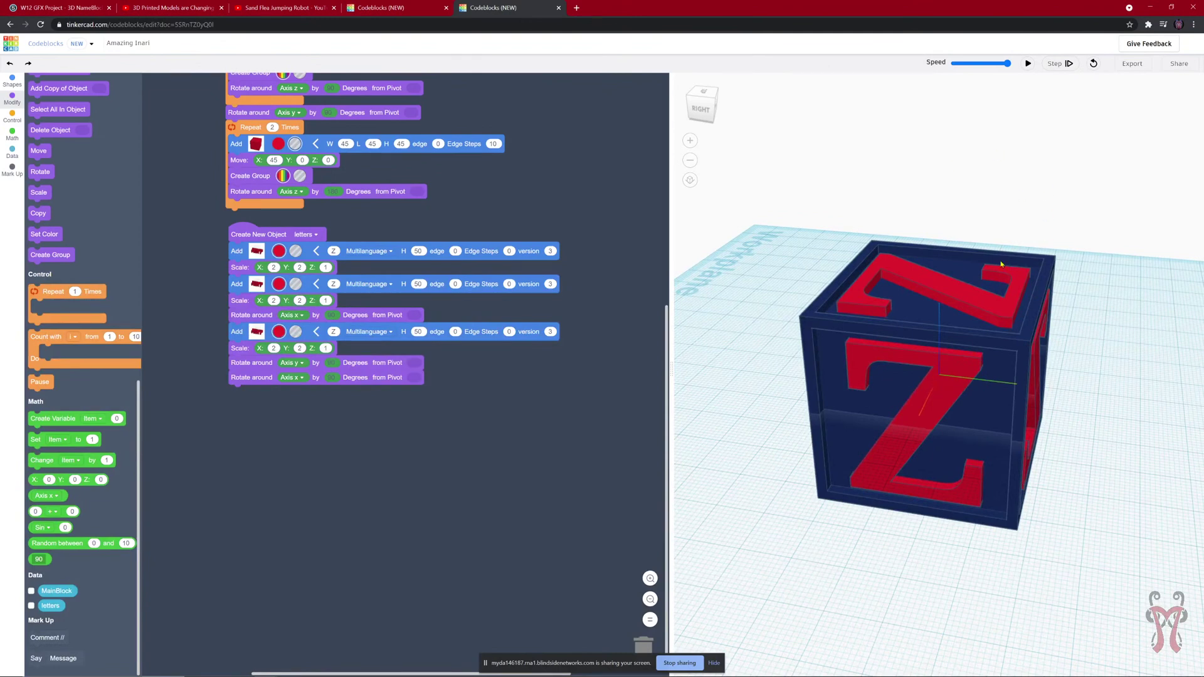
left_click(123, 44)
type("Letter Block Z")
key("Return")
left_click(1133, 64)
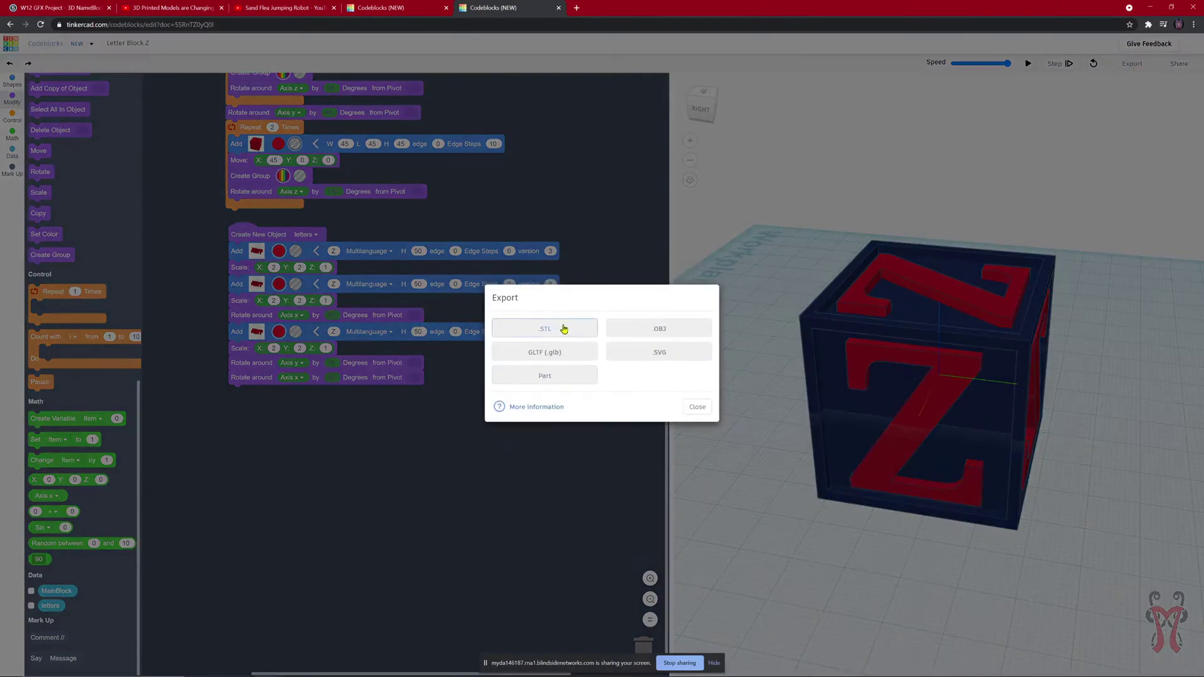
left_click(572, 332)
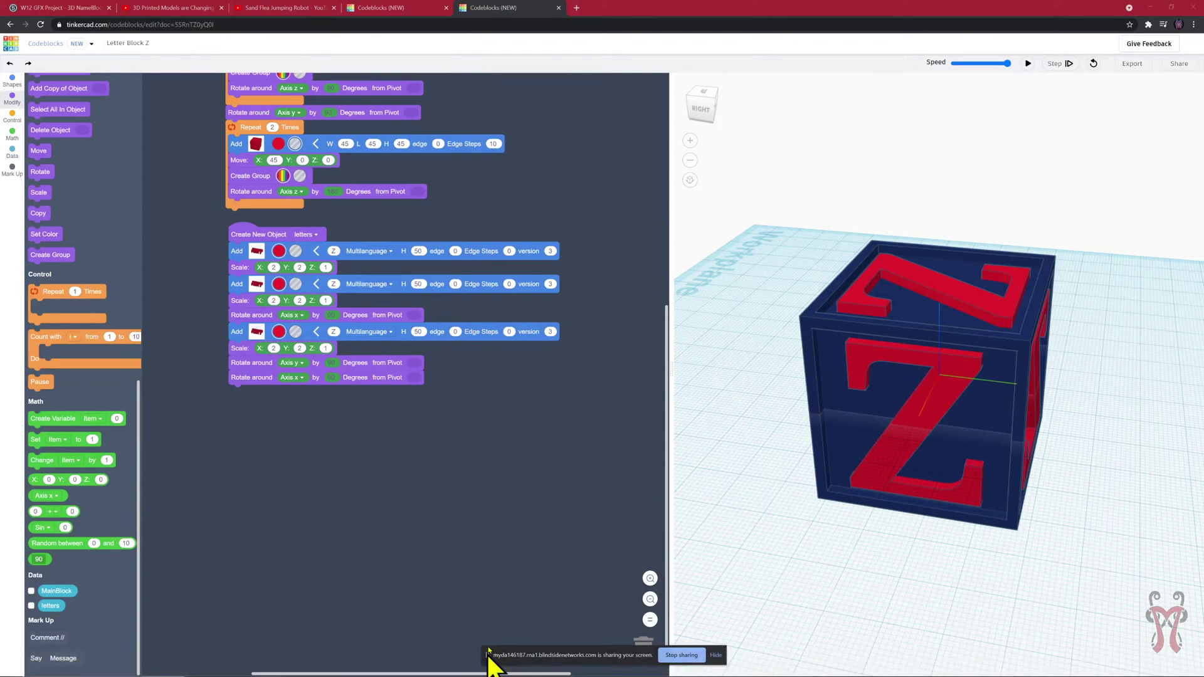
left_click(642, 668)
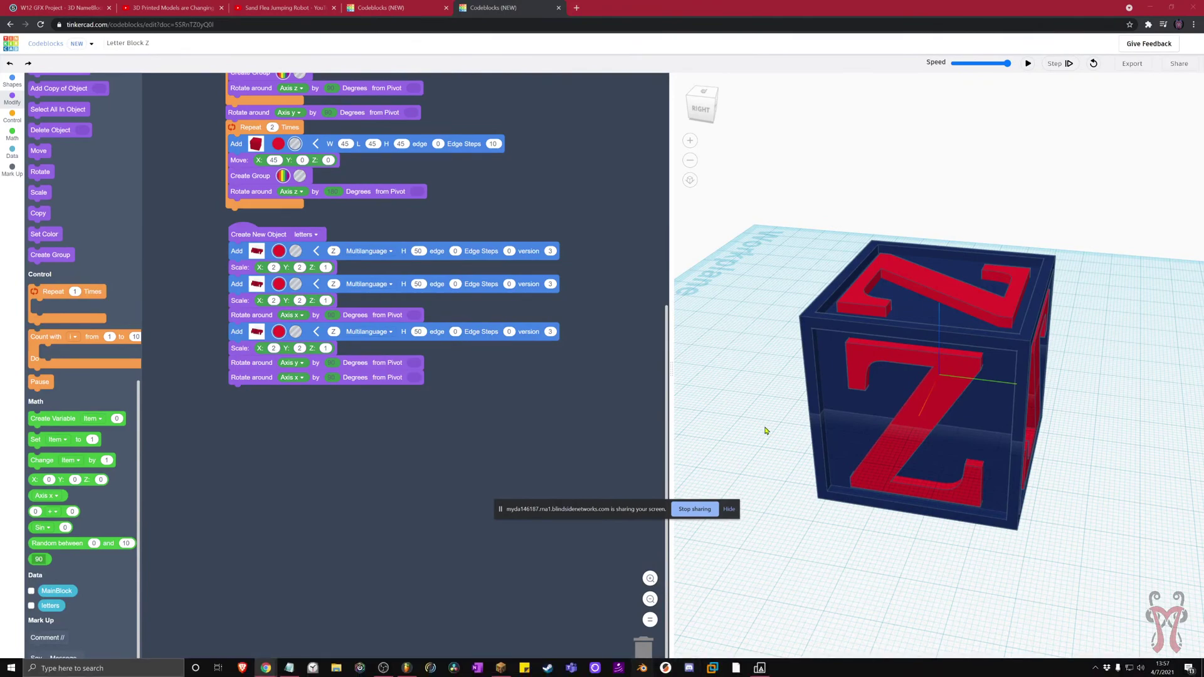